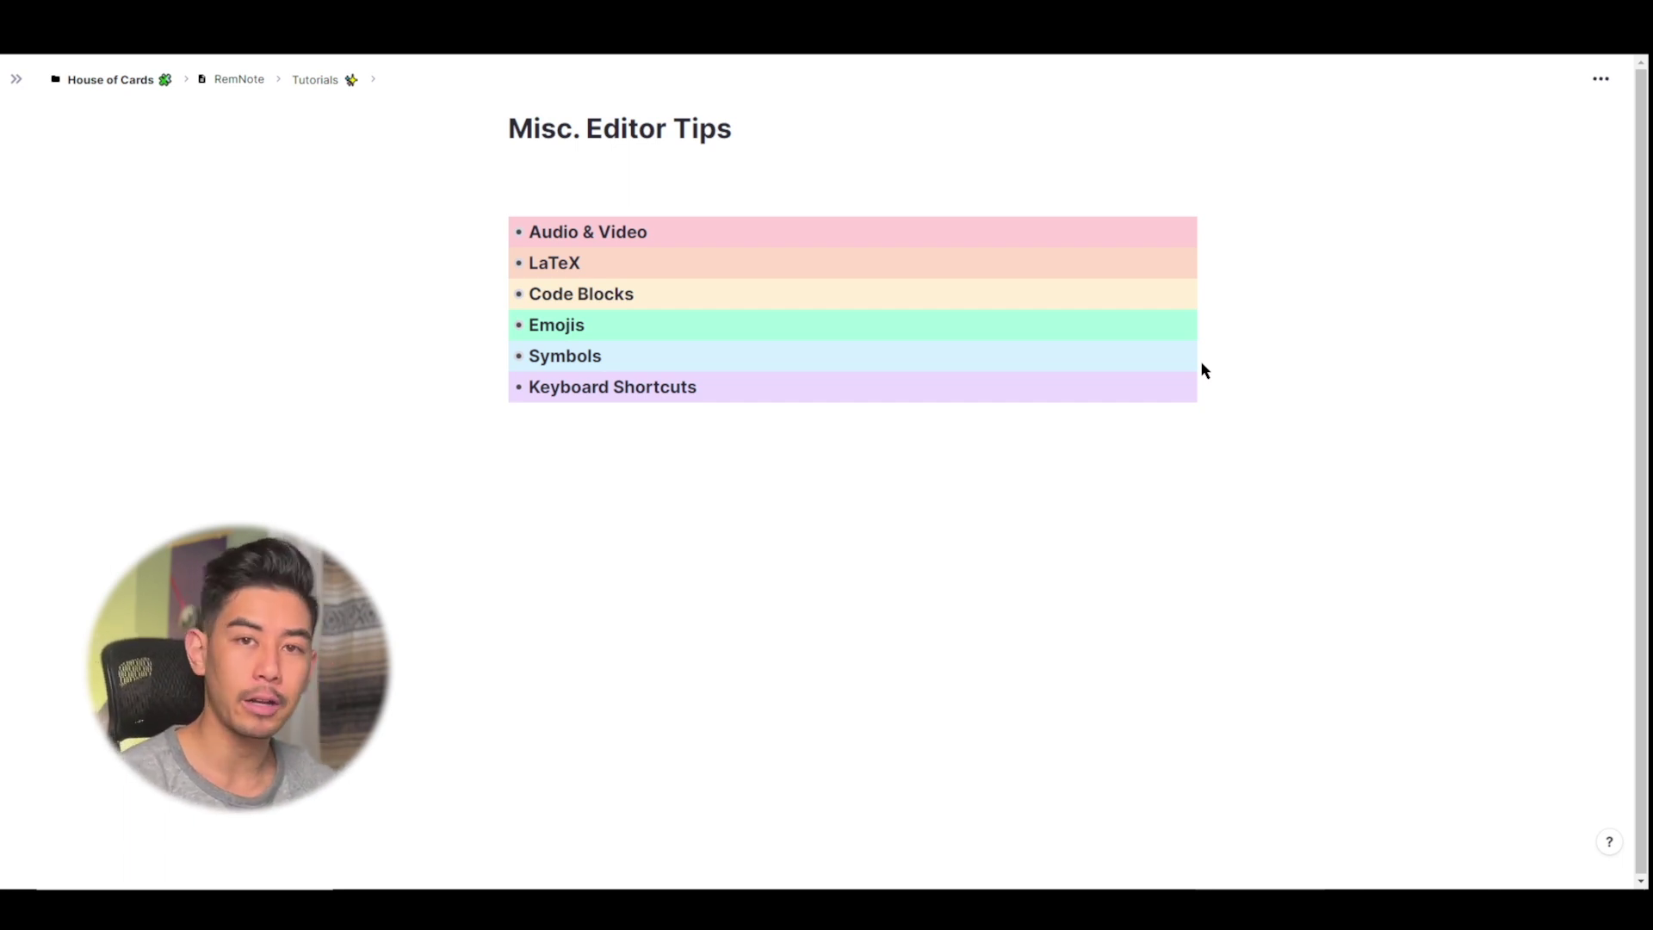
Add the bullet 'slash menu or the omnibar' above Audio & Video, previewing the slash menu and omnibar.
left_click(1204, 370)
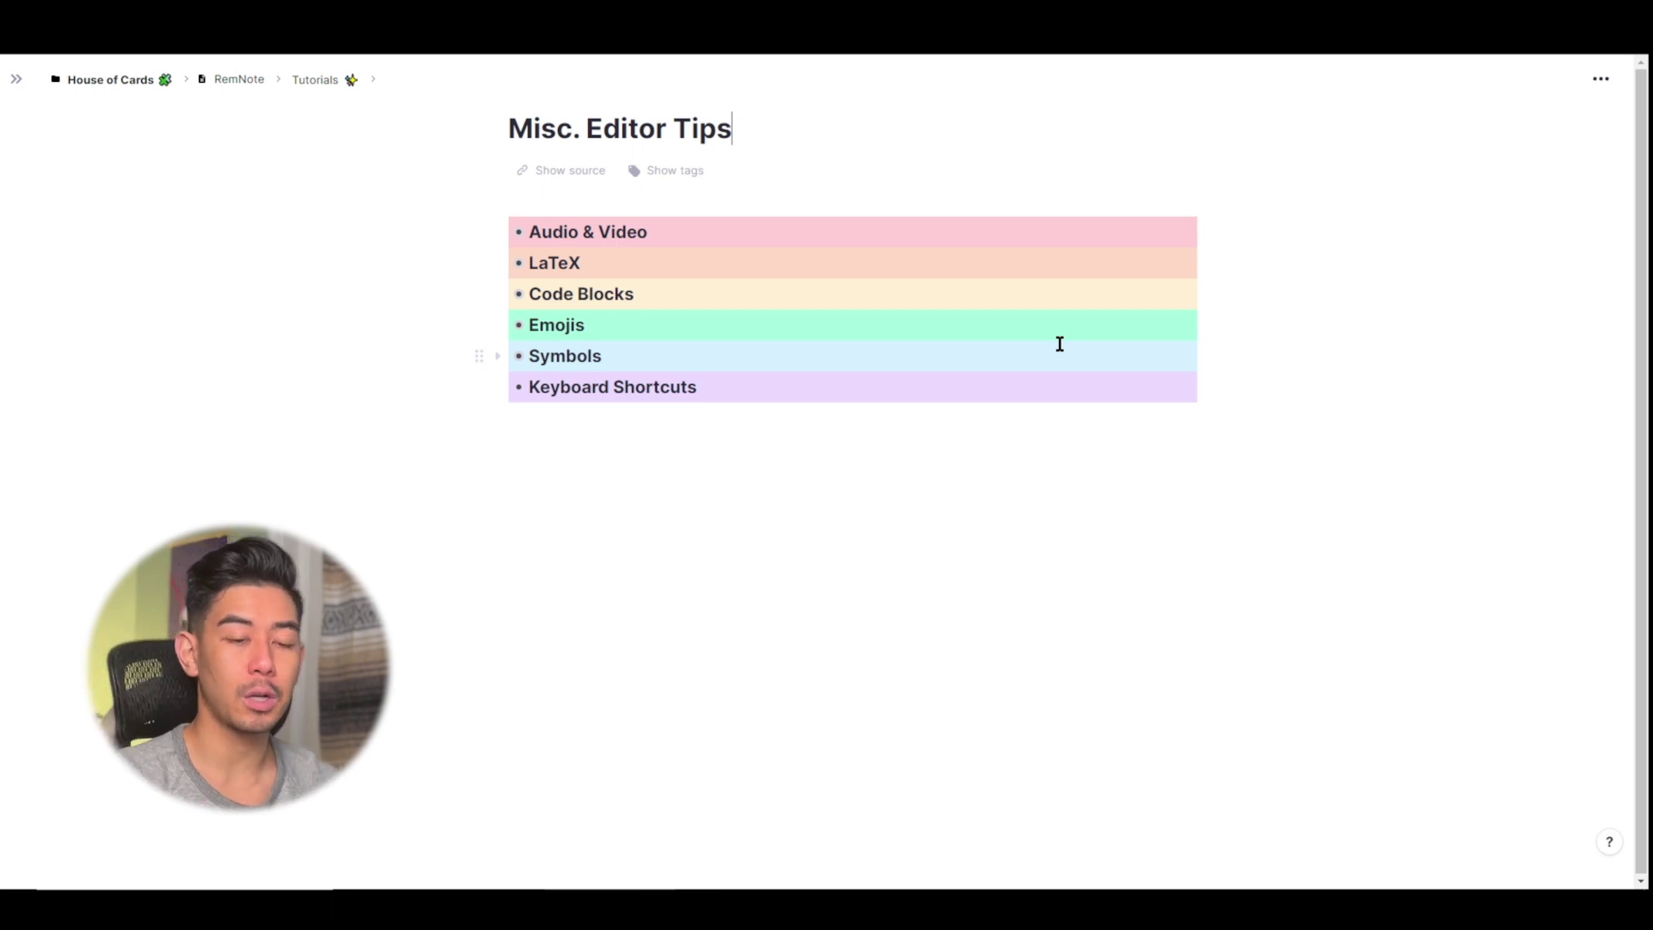
key("Return")
type("slash menu or t")
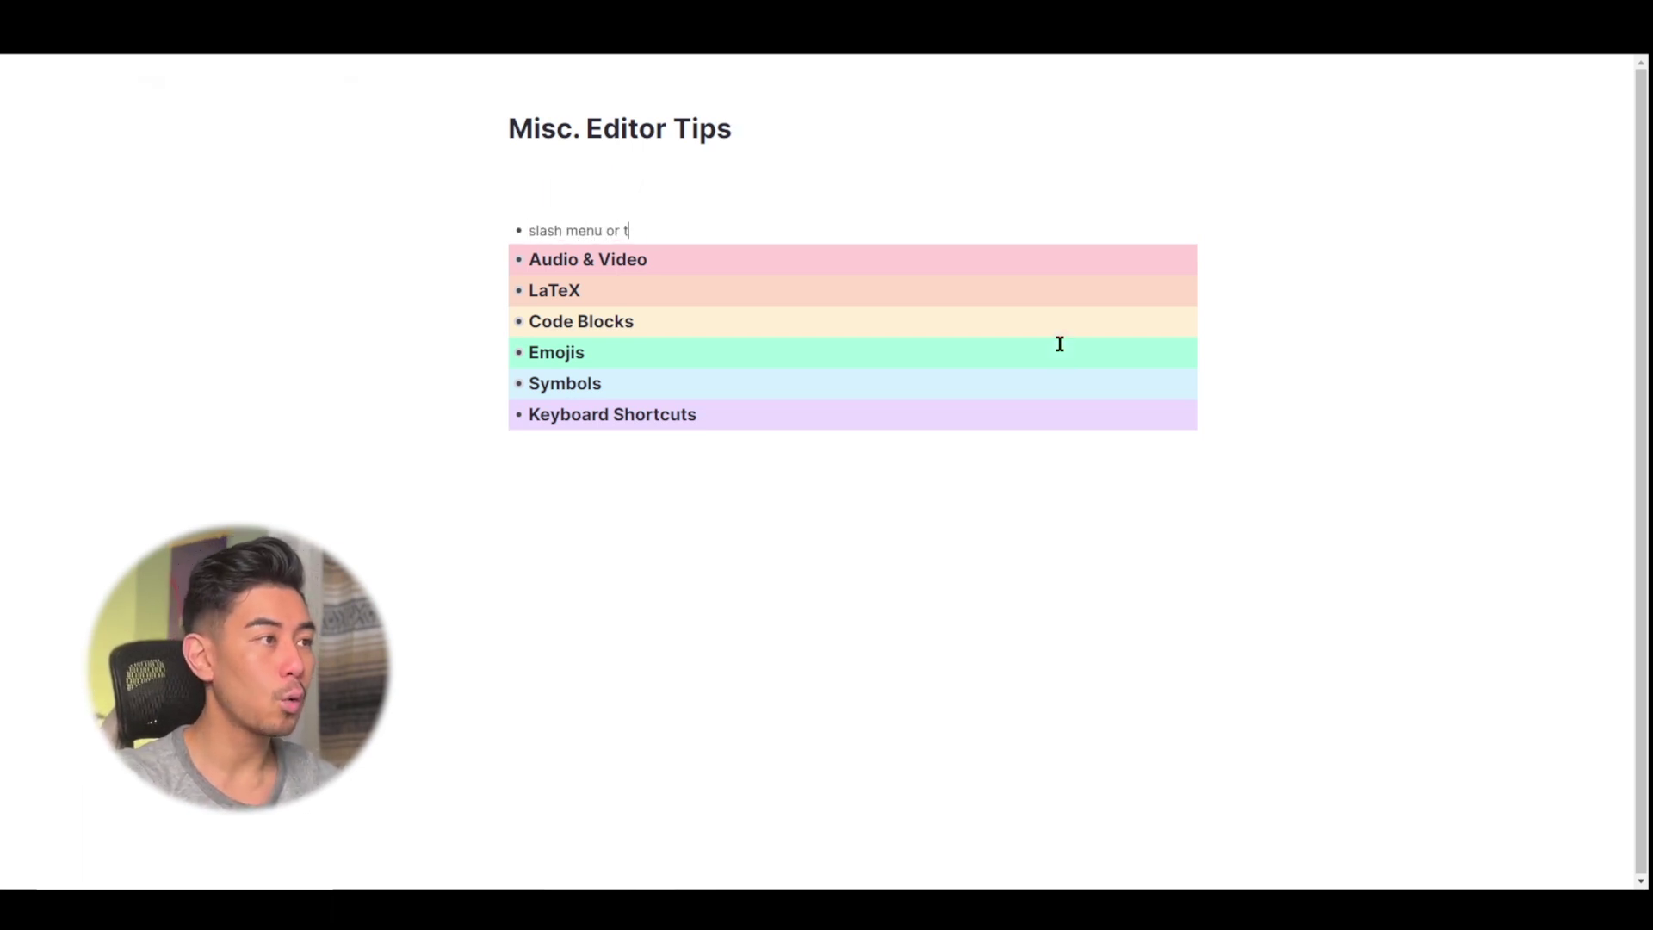
type("he omnibar")
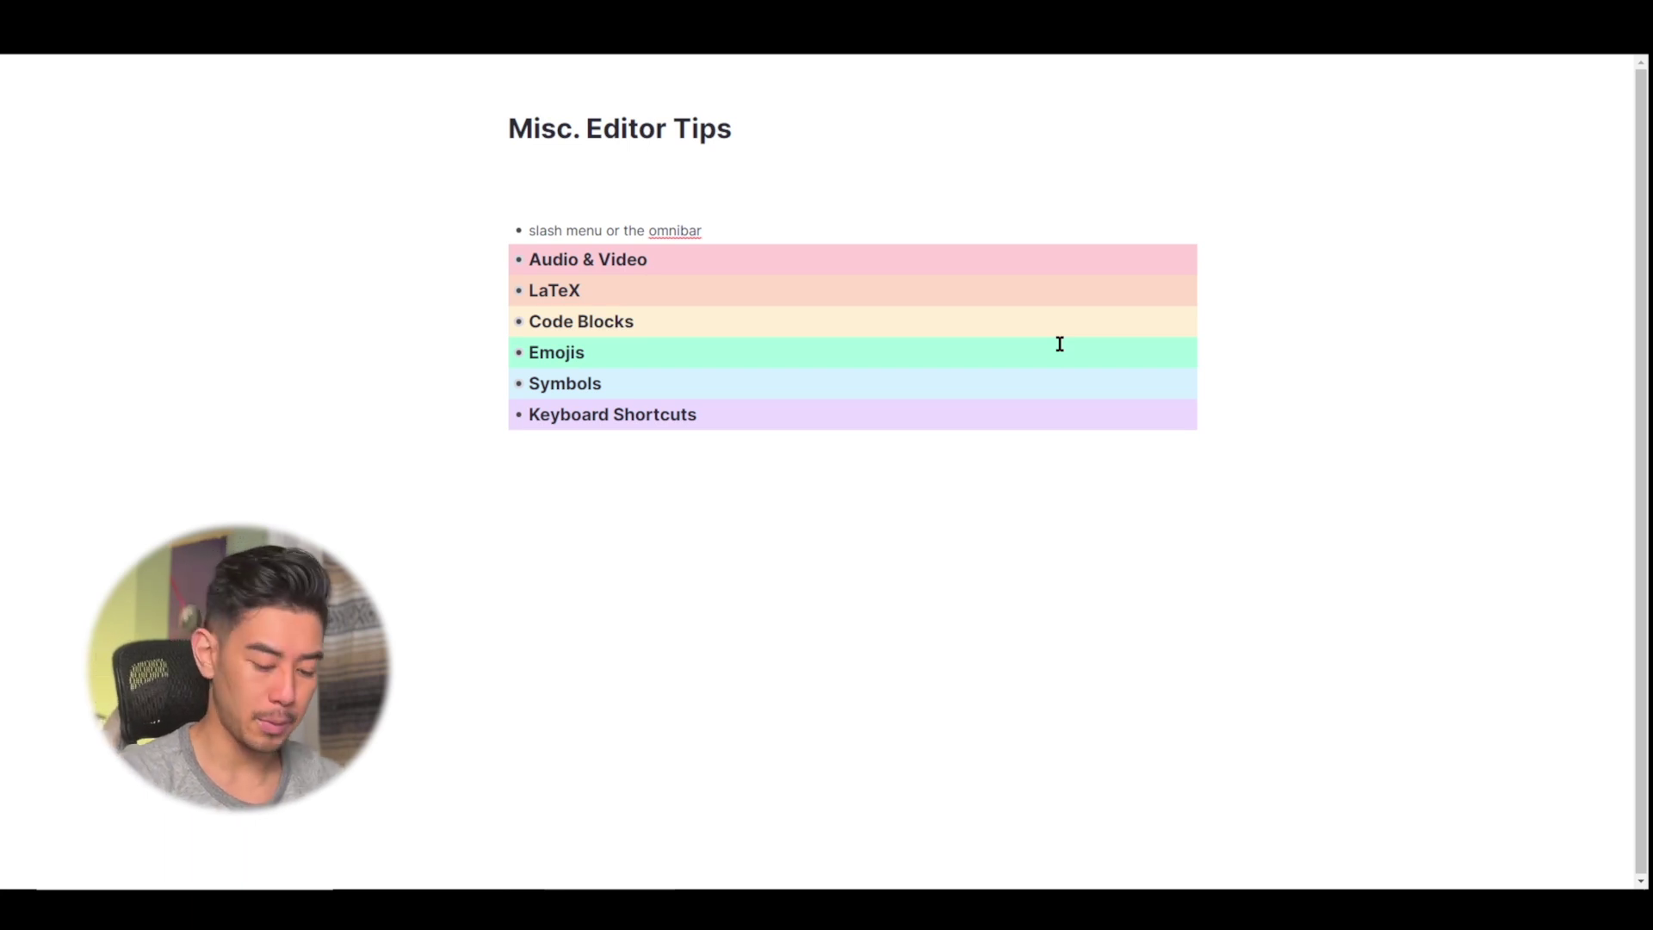
type("/")
key("BackSpace")
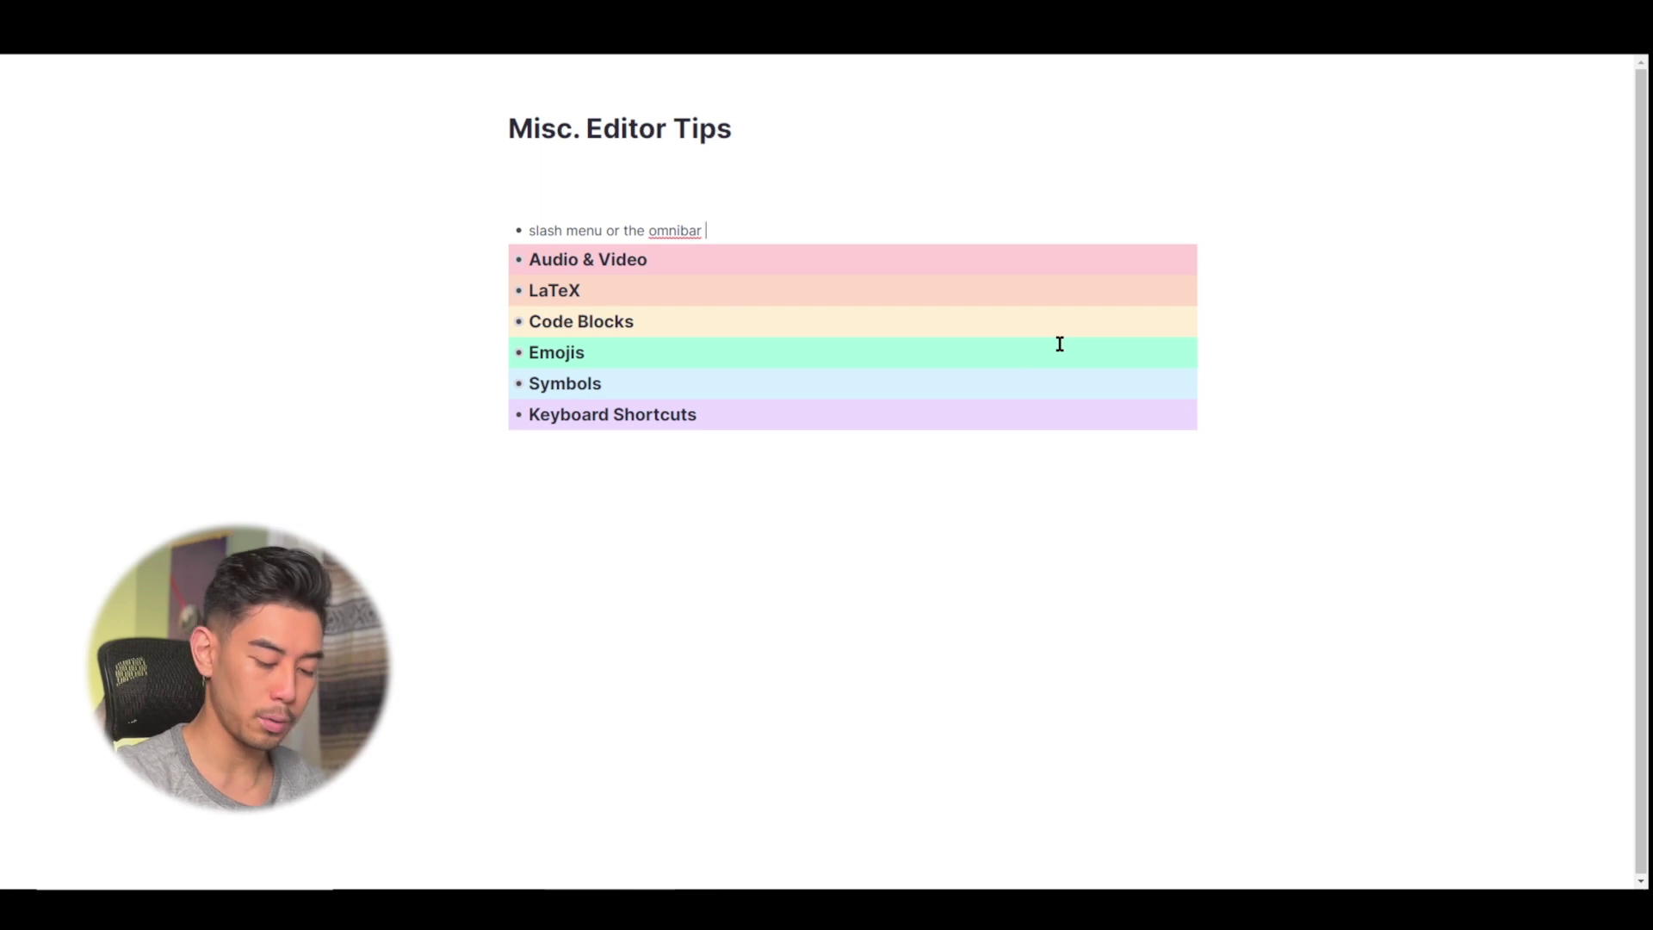
key("ctrl+k")
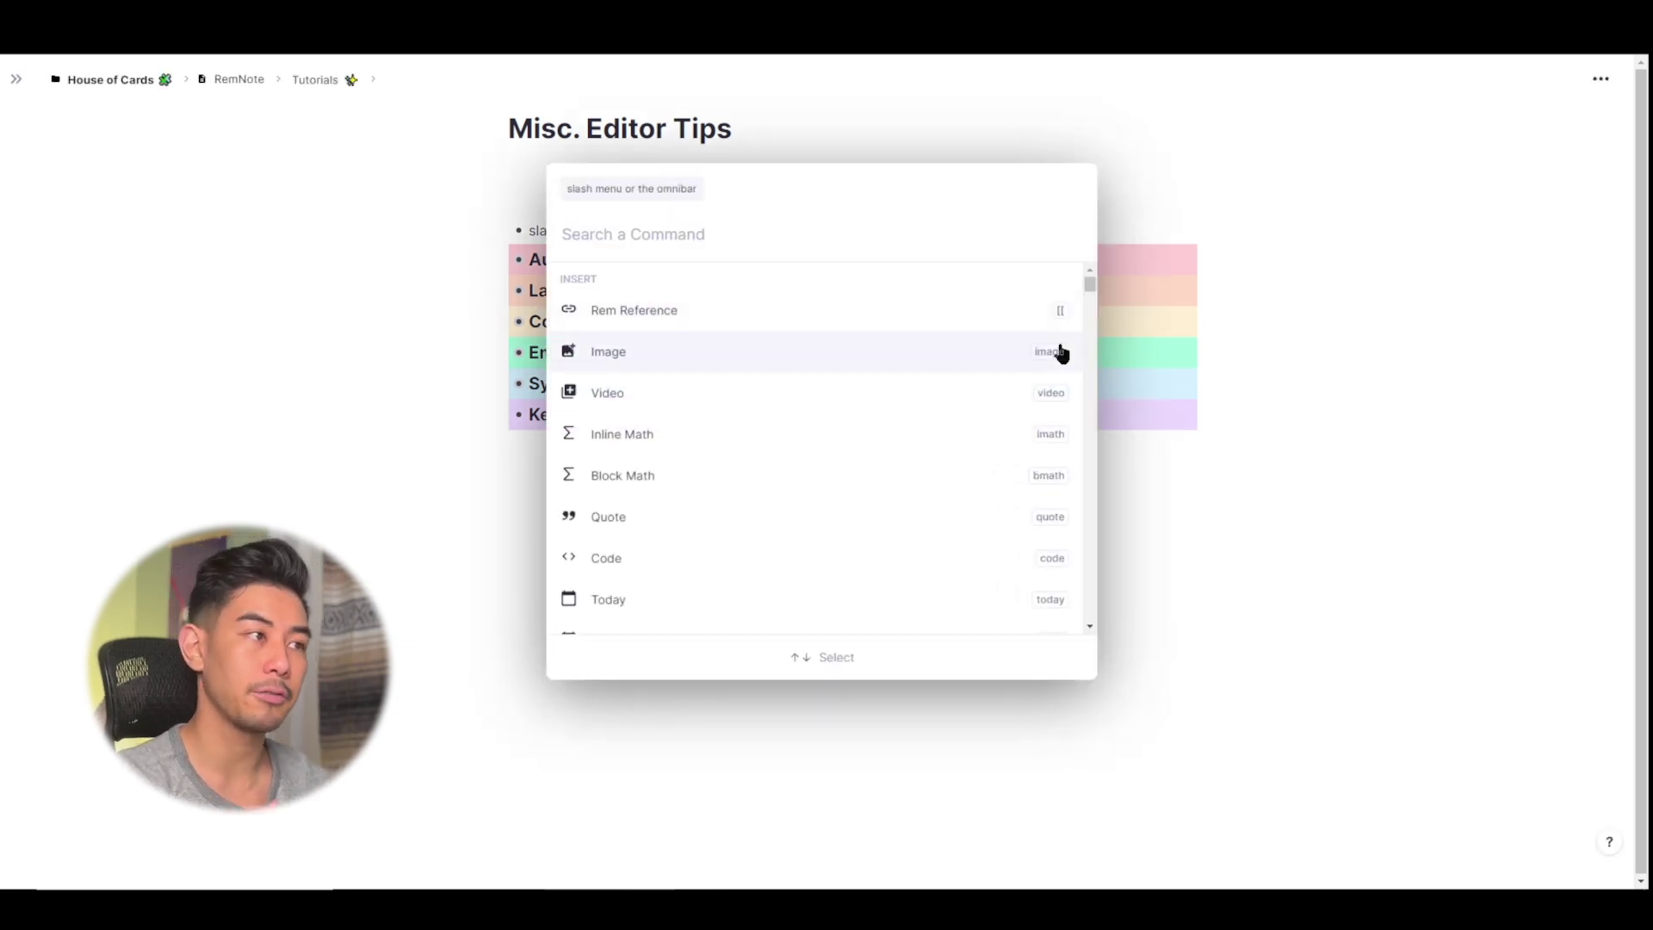
key("Escape")
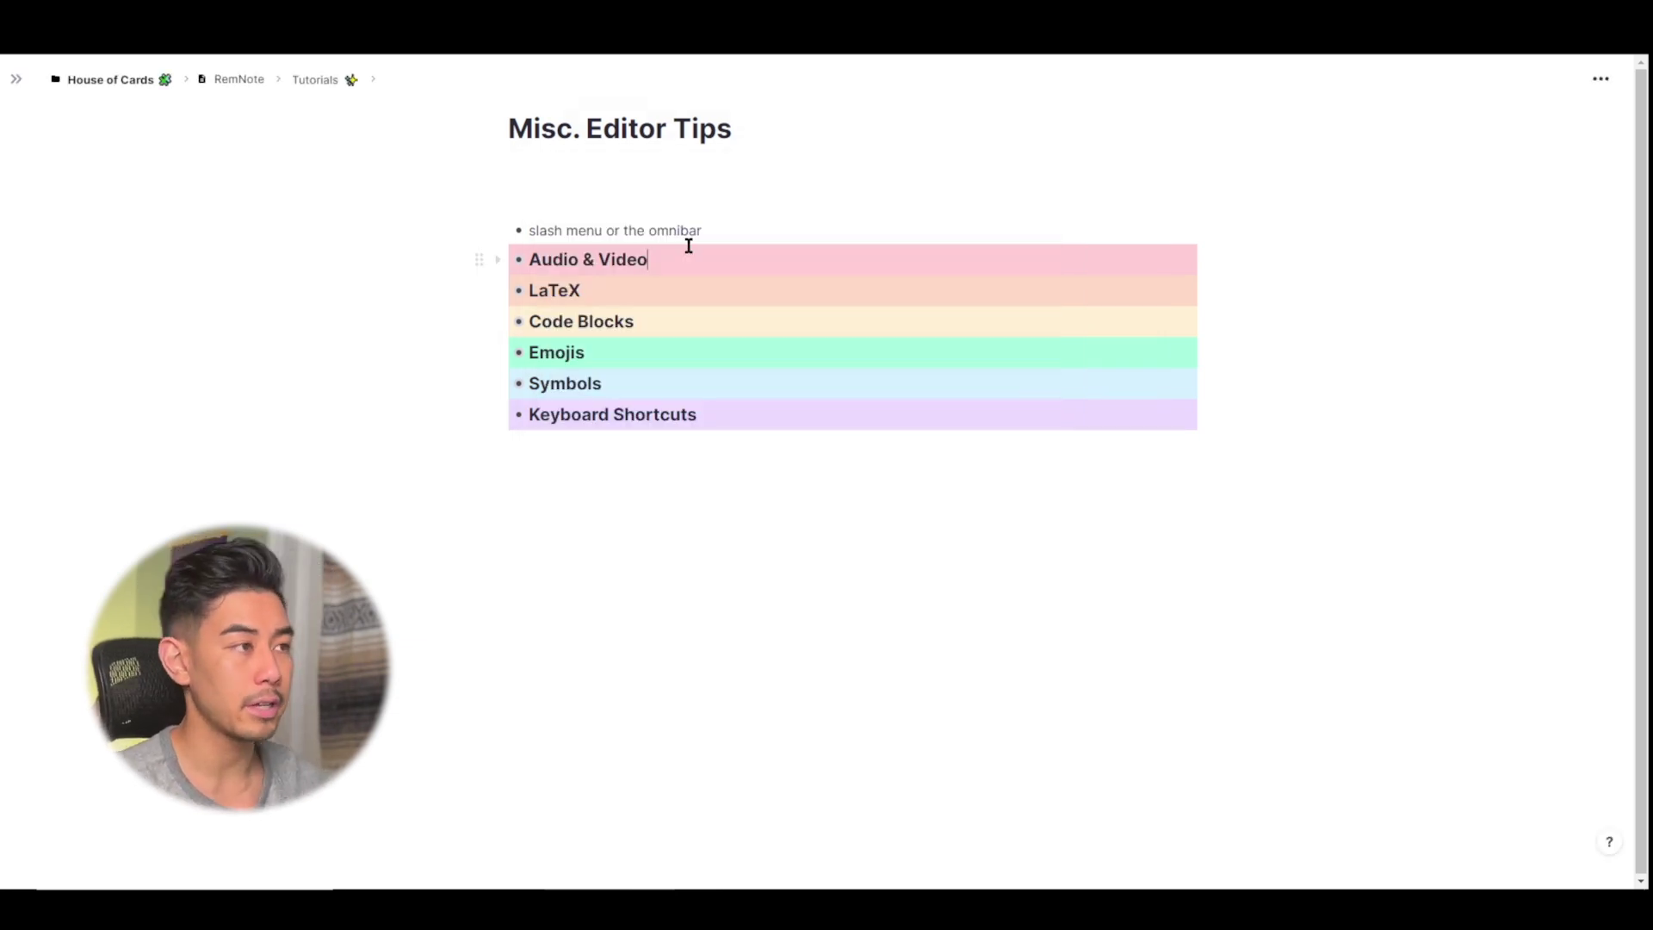
Embed the pasted YouTube link as full video under the ctrl + e note, then widen the embed.
key("ctrl+Down")
key("Return")
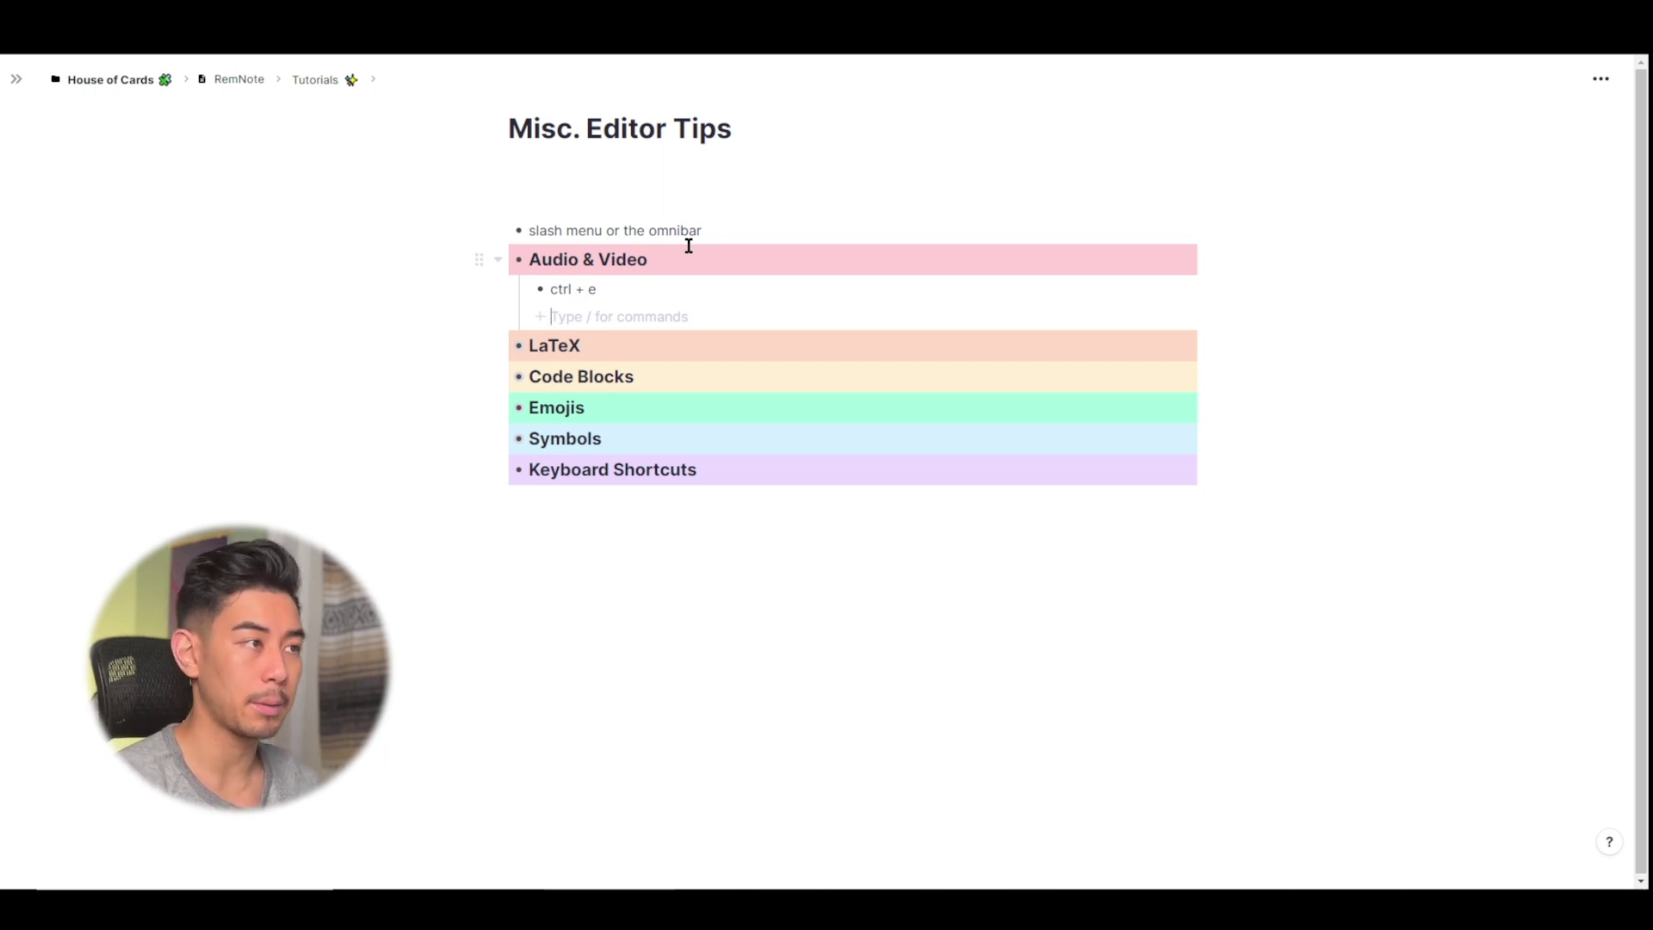
key("ctrl+e")
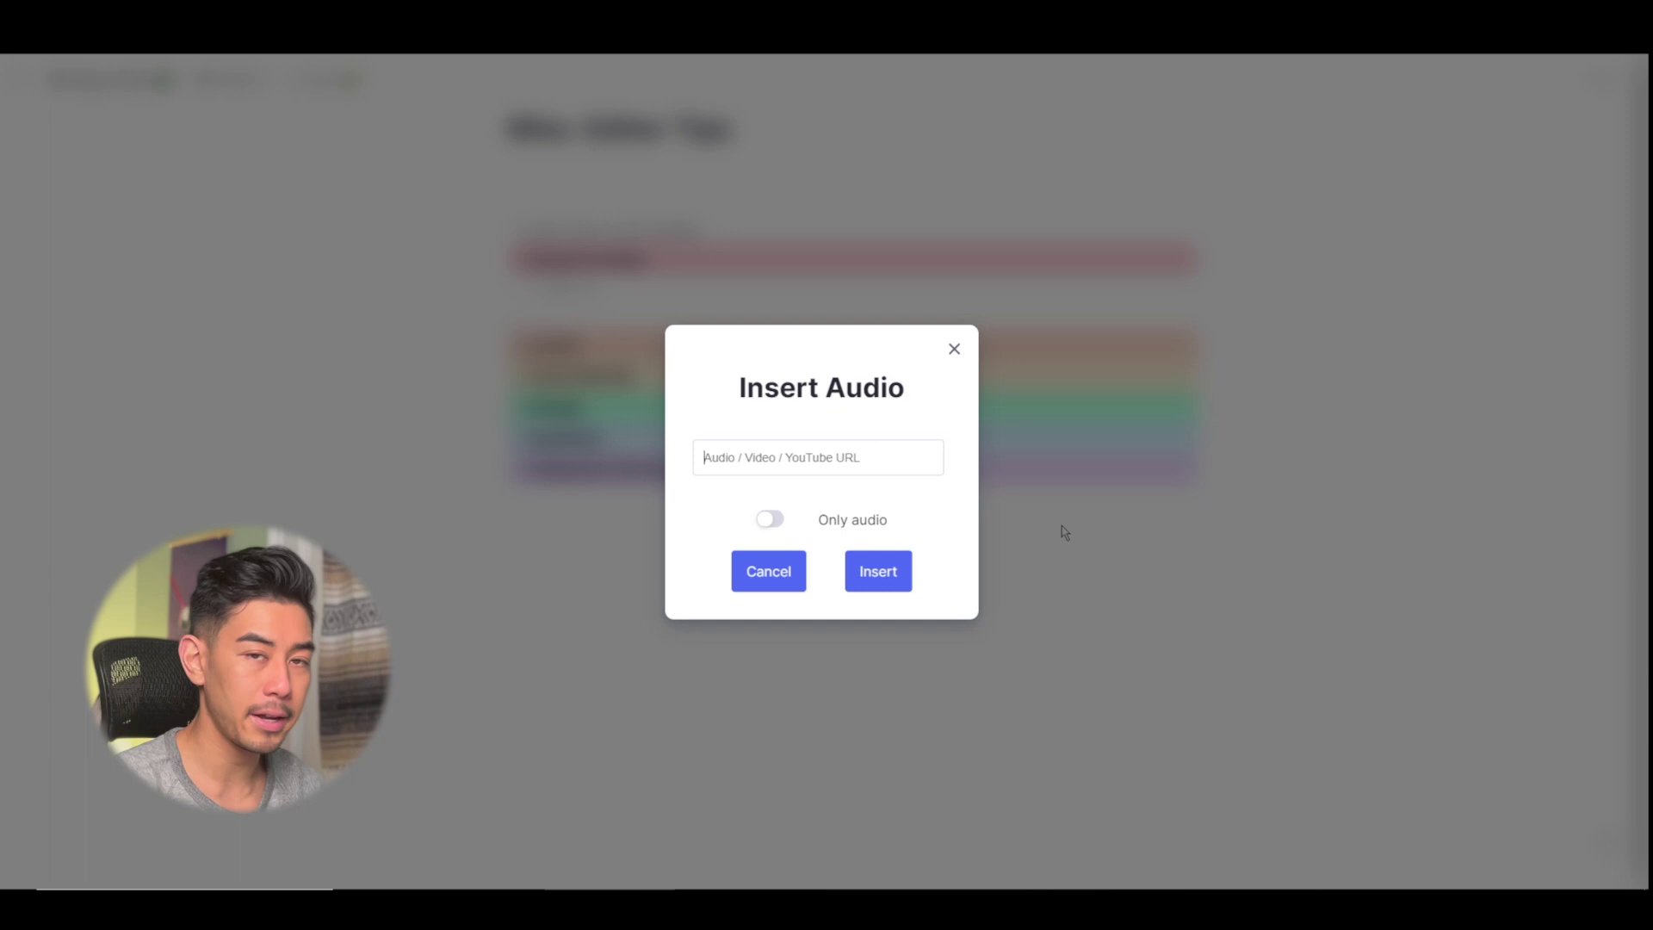
type("https://www.youtube.com/watch?v=DCTPqiGLeRU")
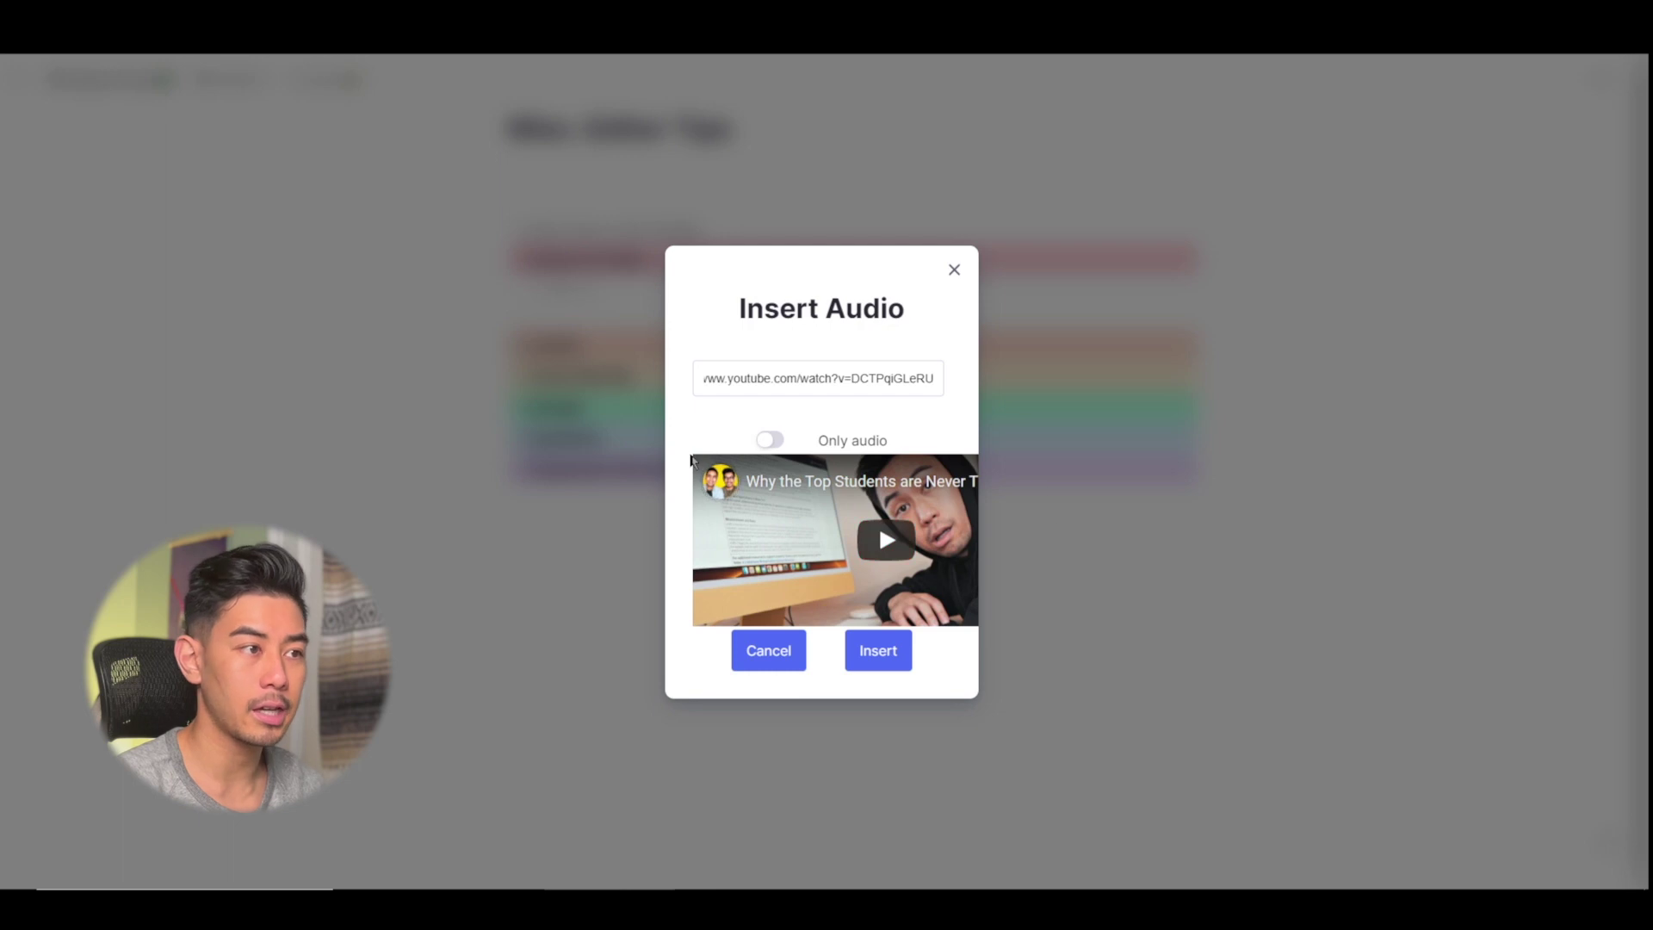
left_click(771, 440)
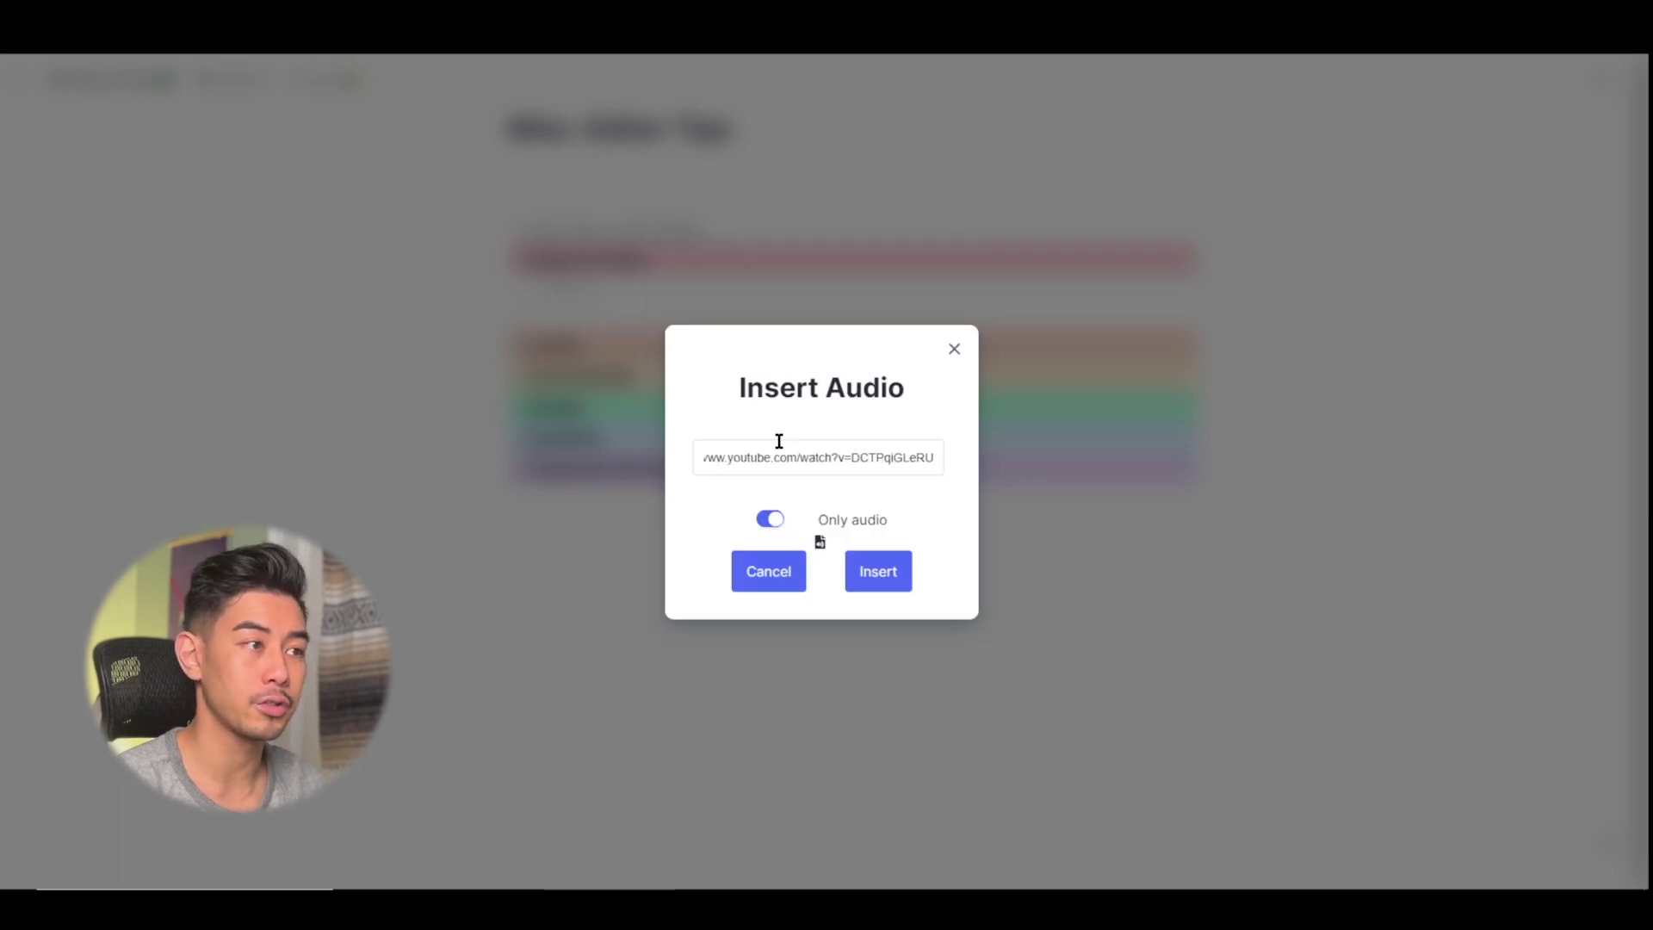
left_click(770, 519)
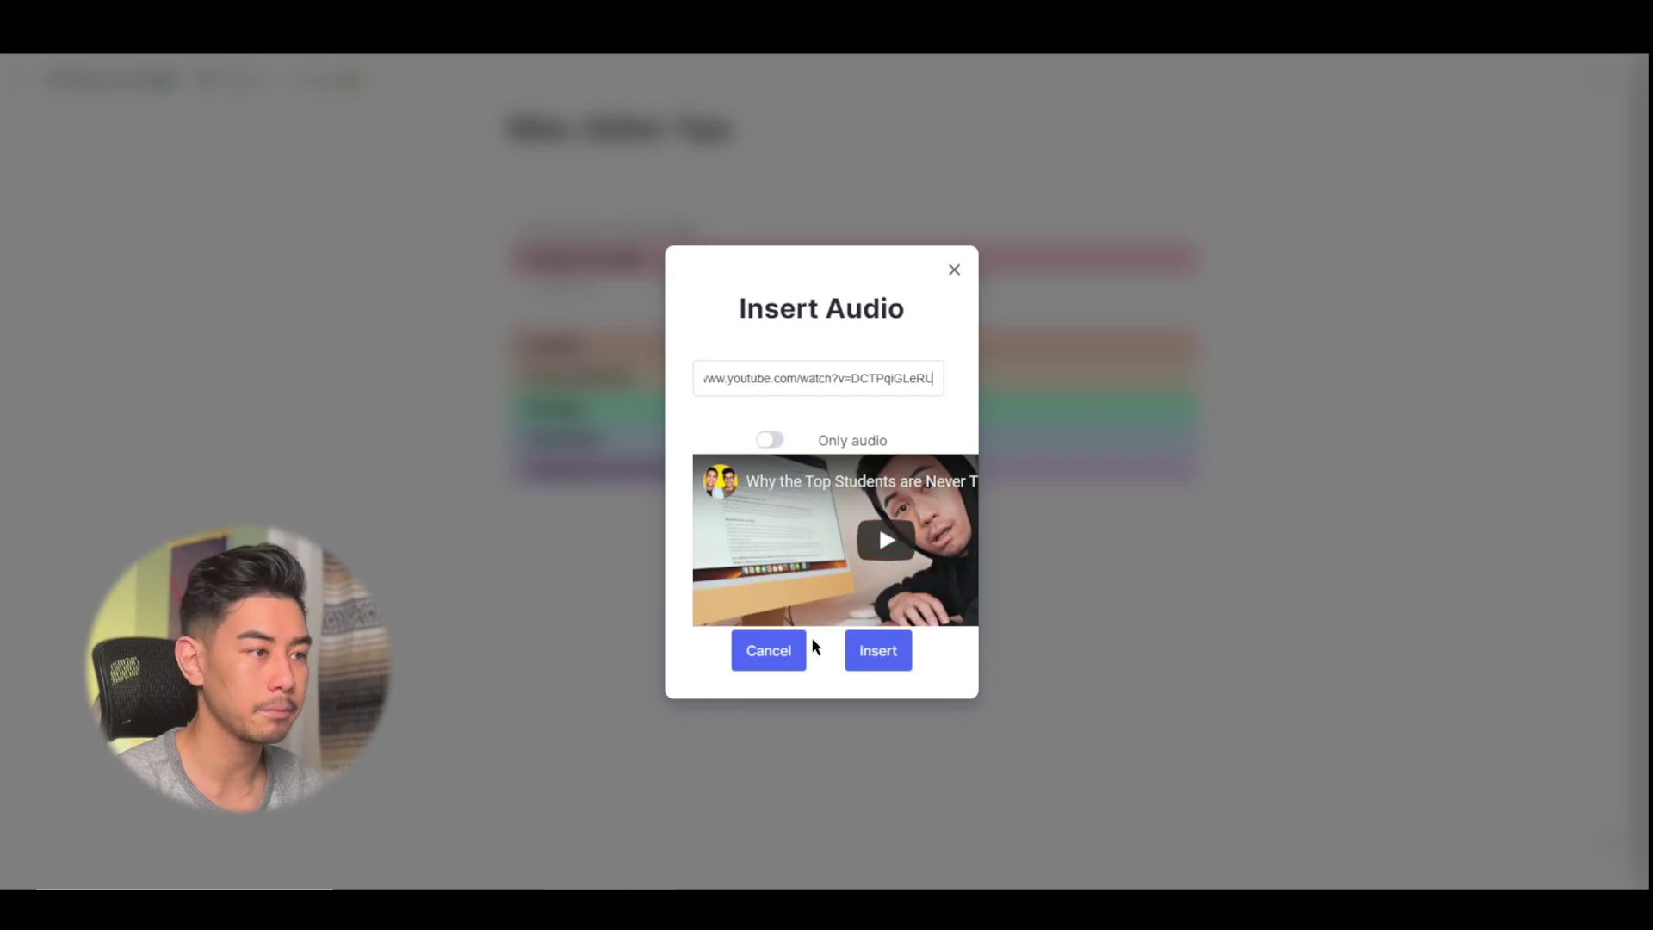
left_click(886, 665)
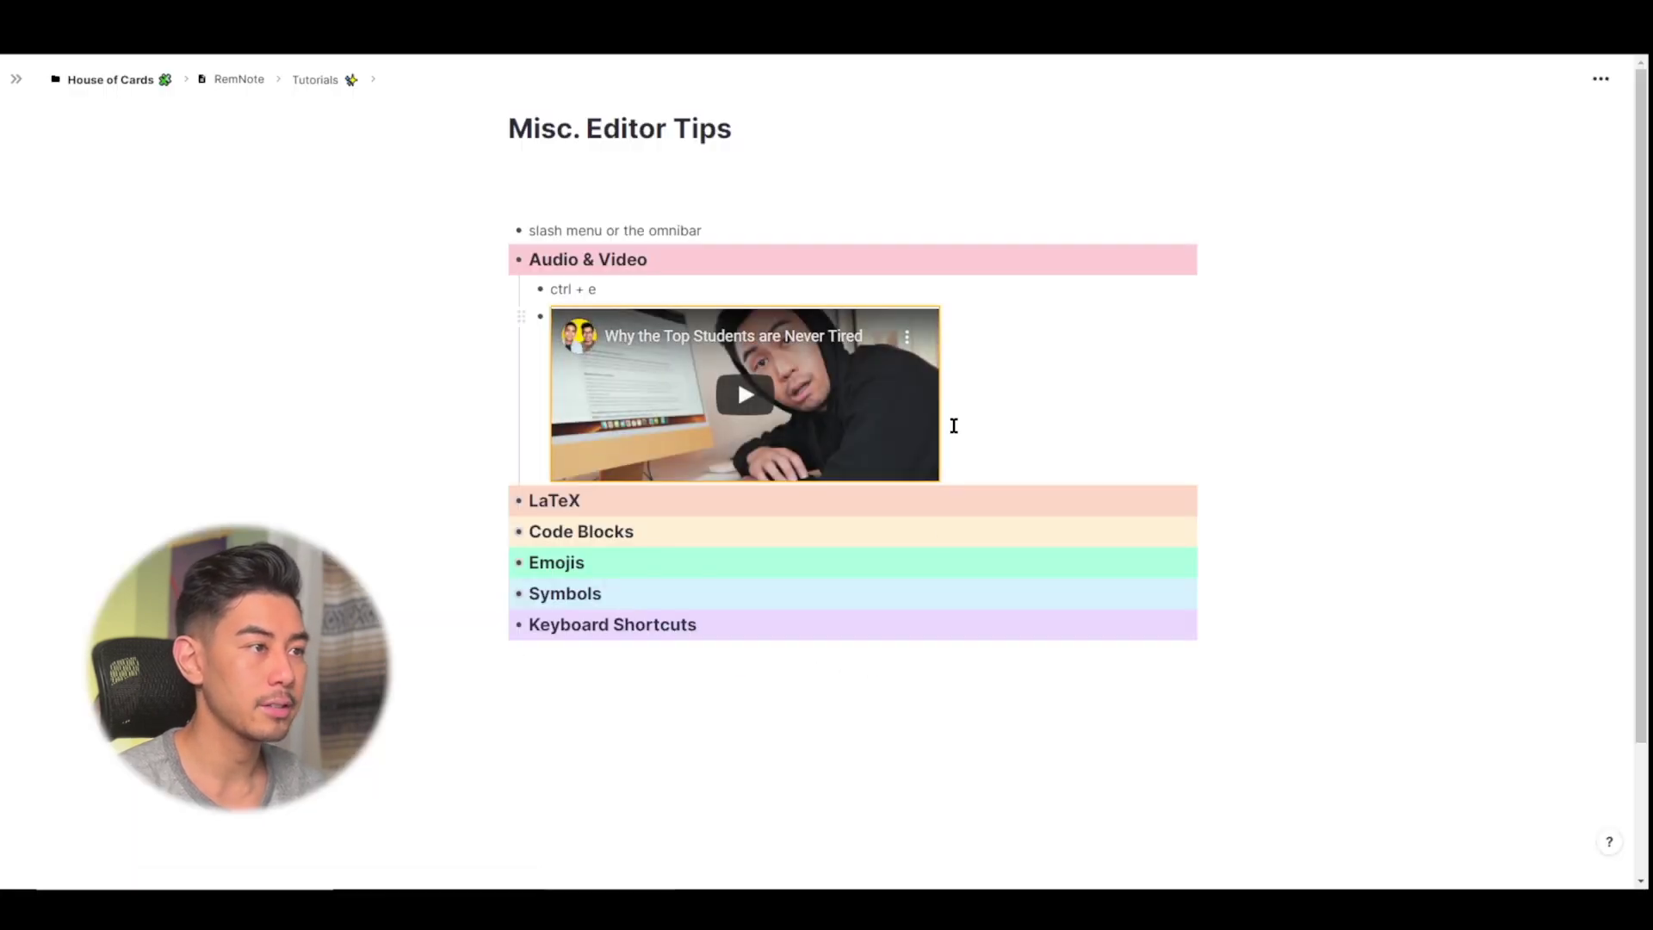
left_click_drag(947, 395, 1121, 407)
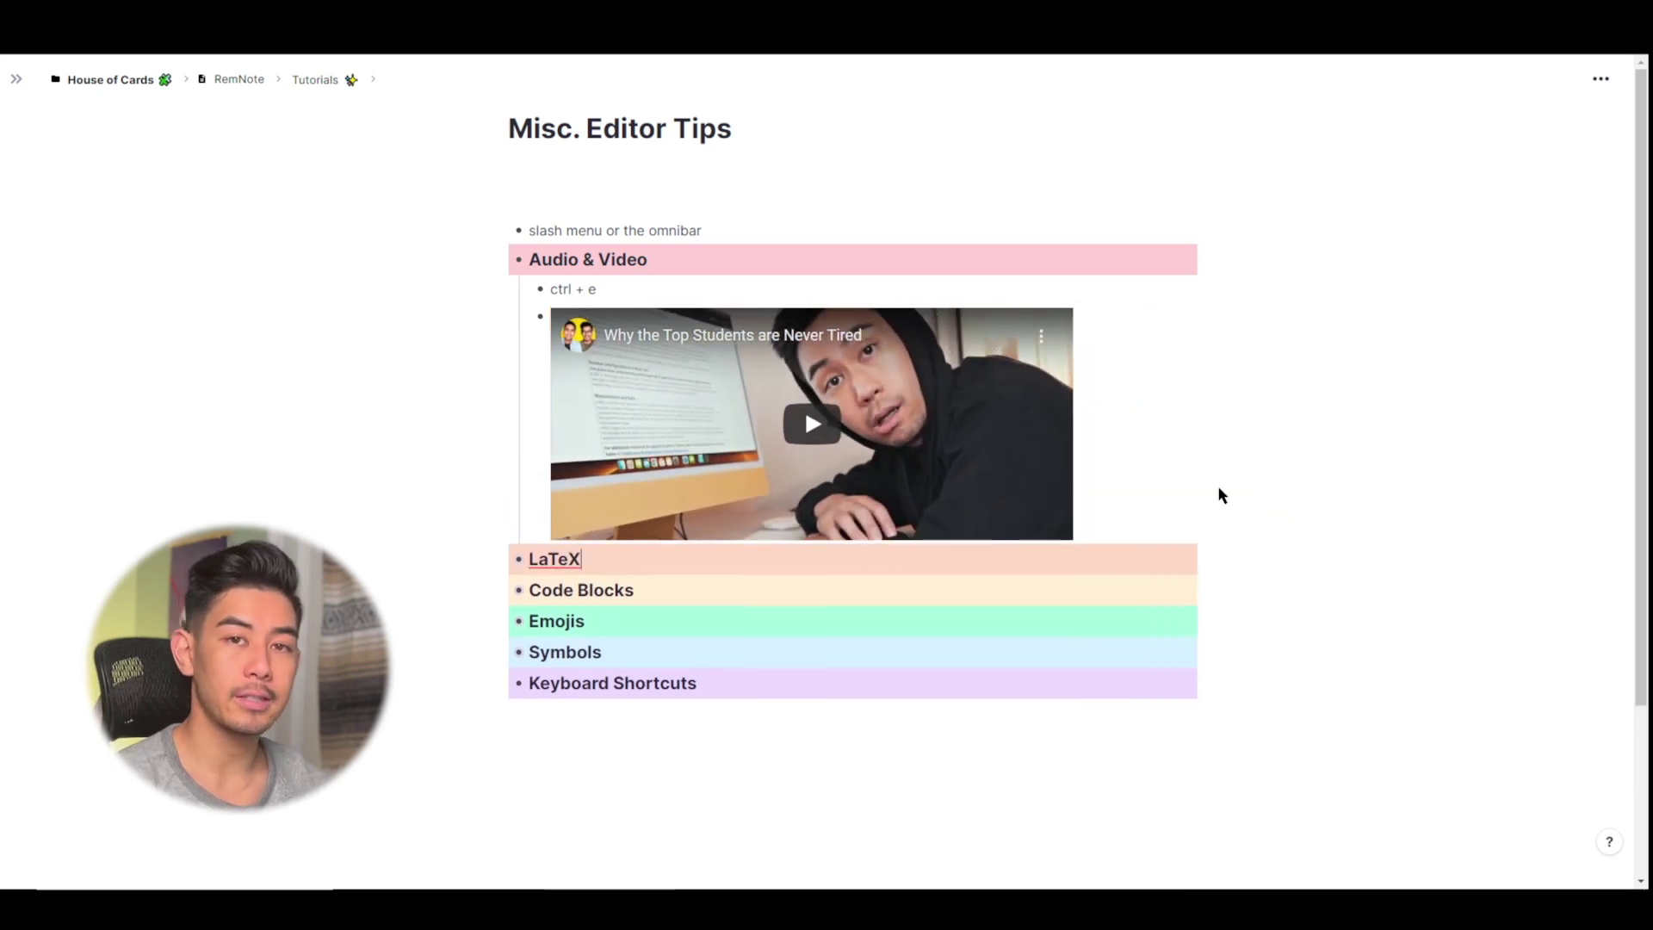
Under LaTeX, add the note 'type $ twice' and the equation x² + y² = z² as a child.
key("Return")
key("Tab")
type("type $ twice")
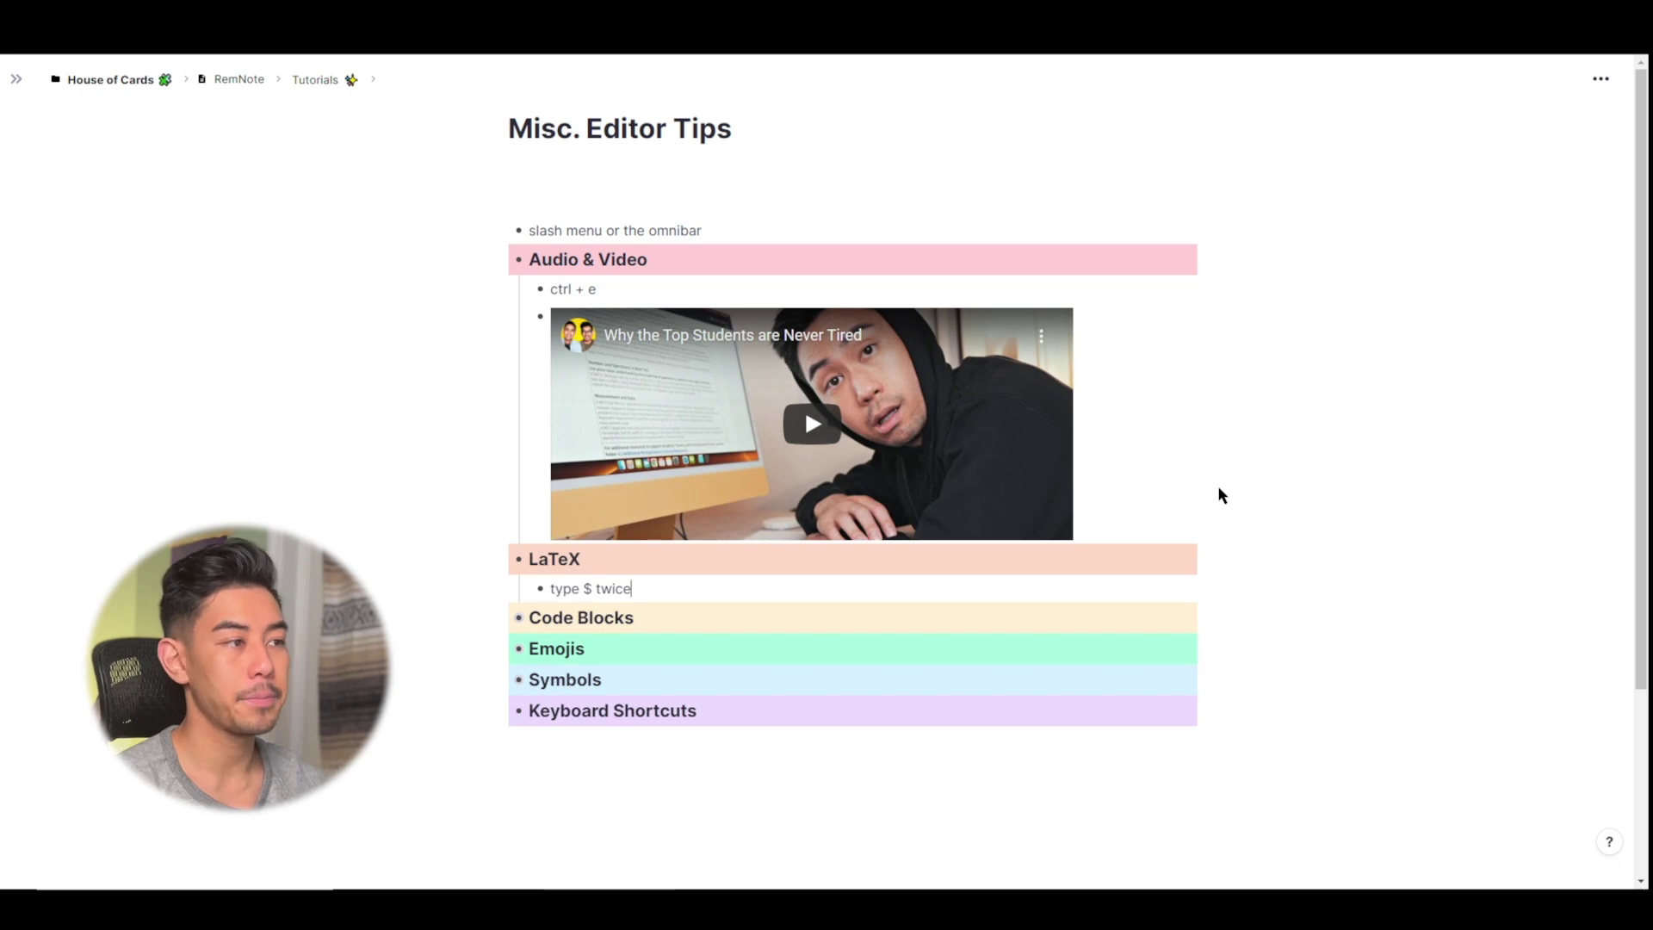
key("Return")
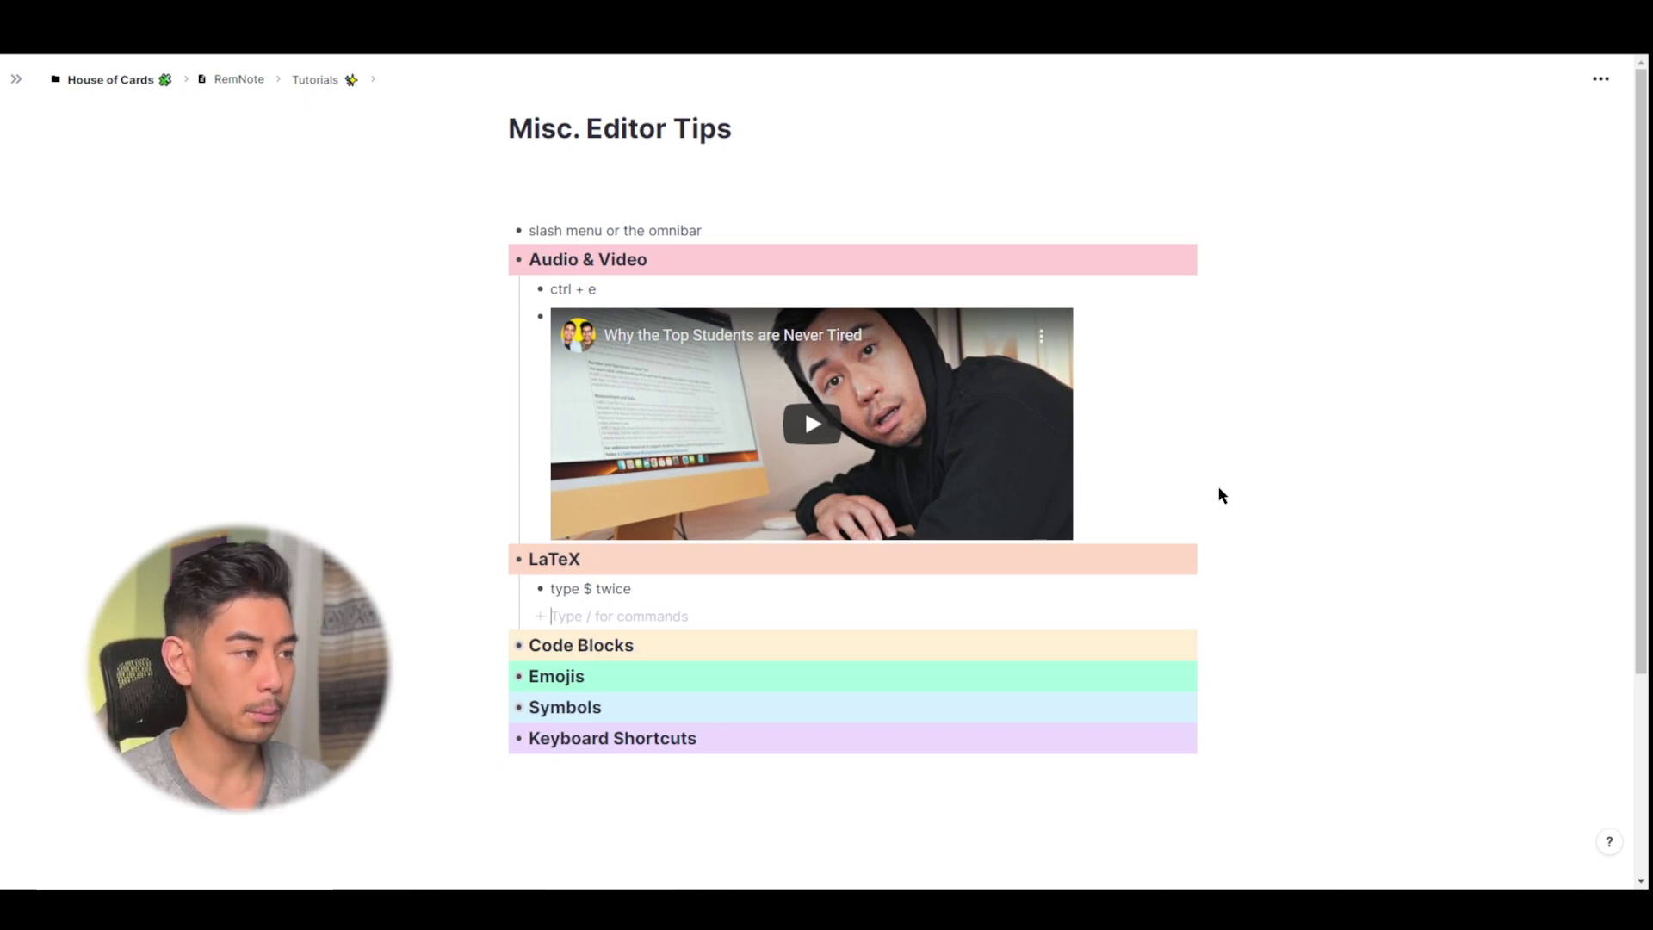
type("$$")
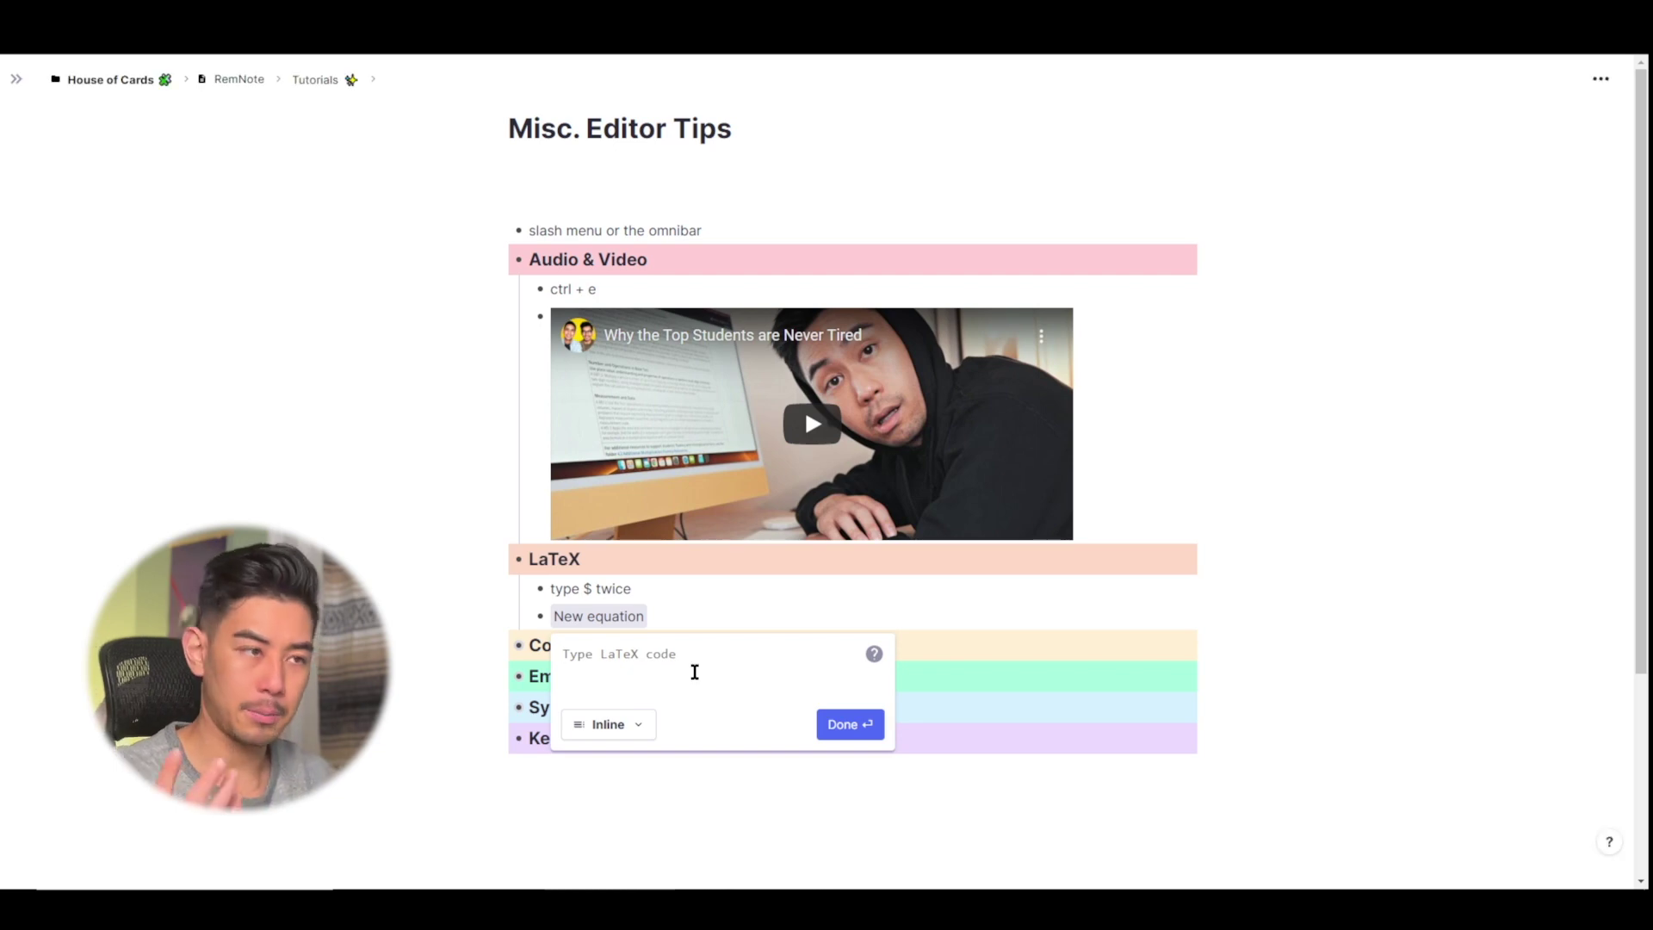
type("x^")
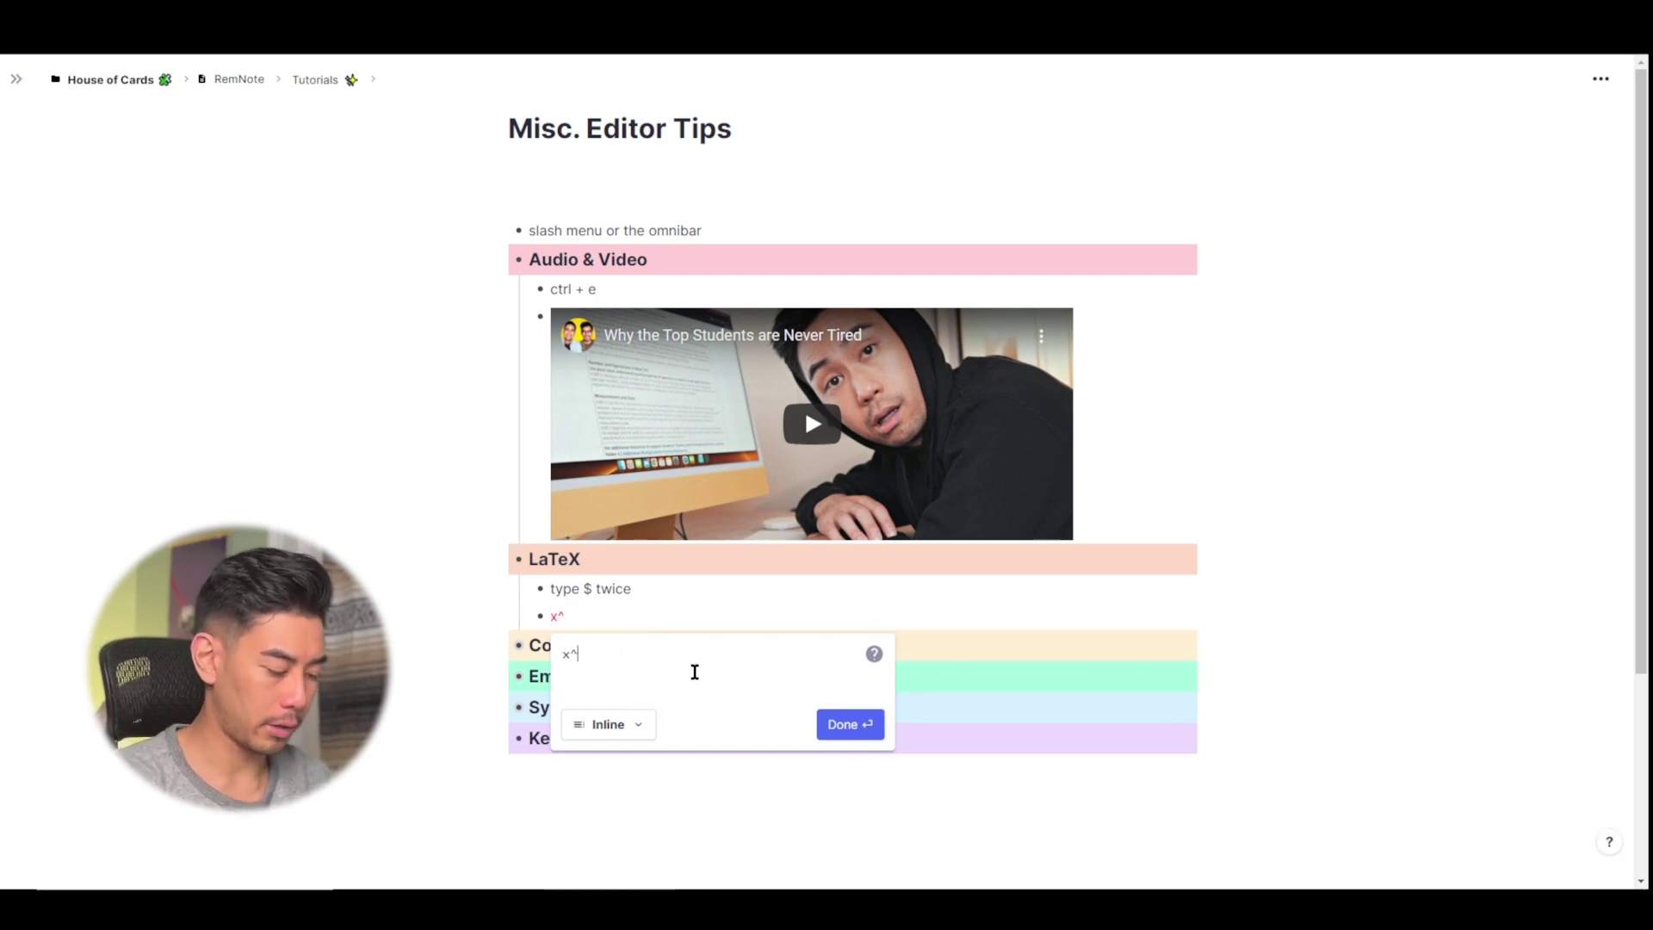
type("2 + ")
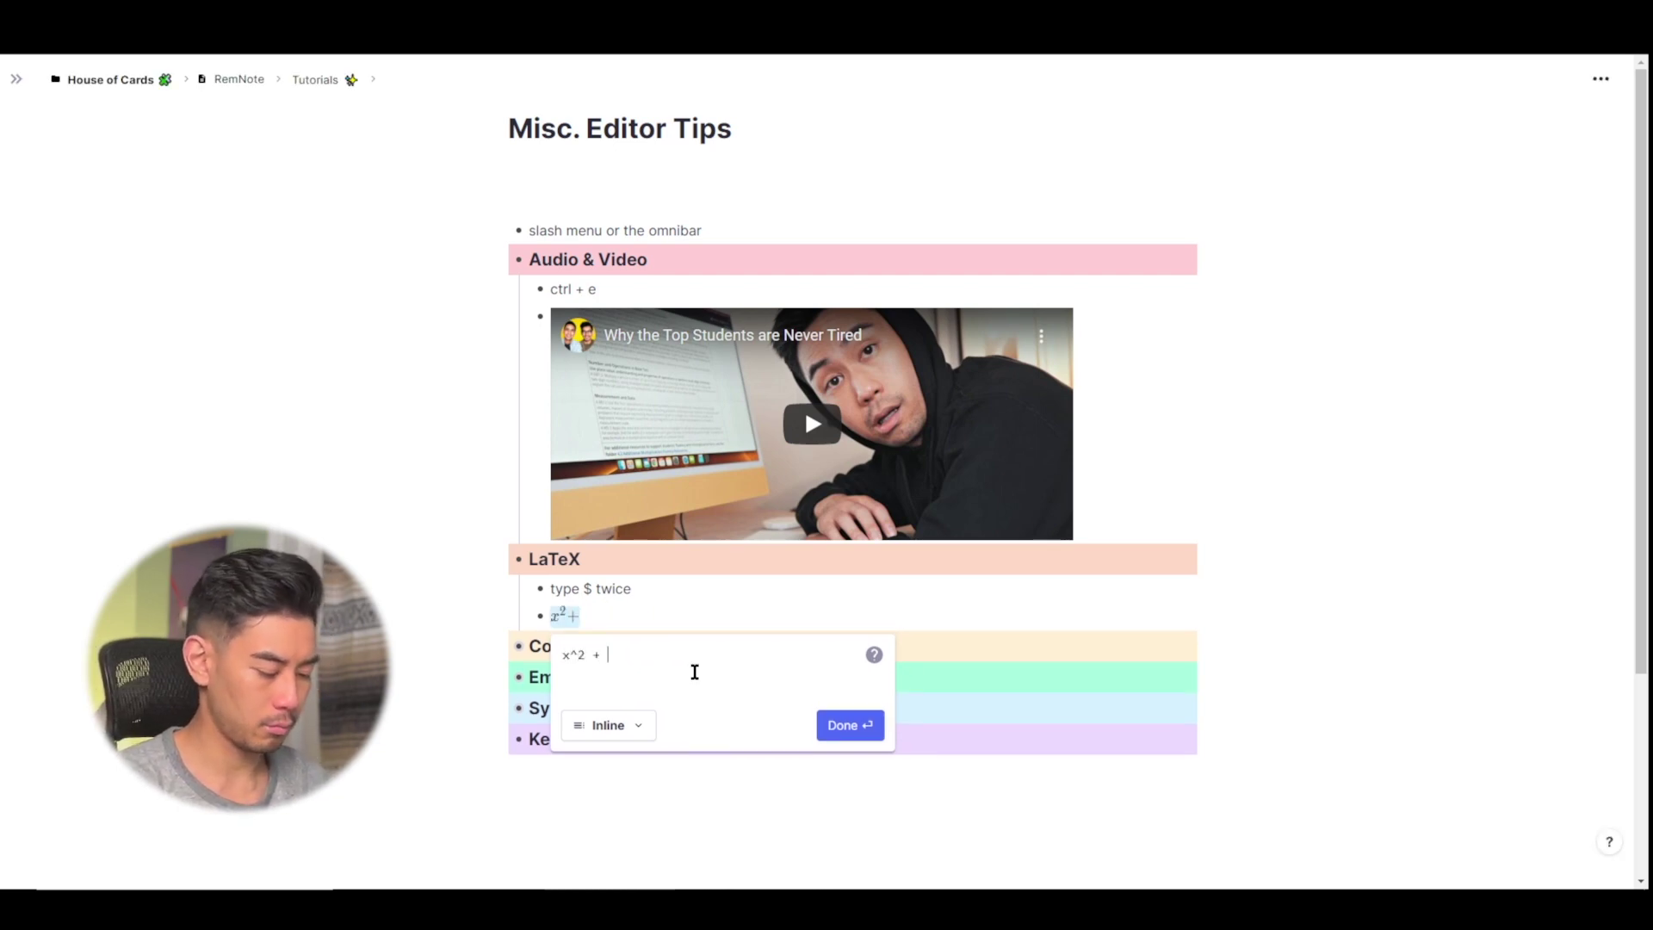
type("y^2 = x")
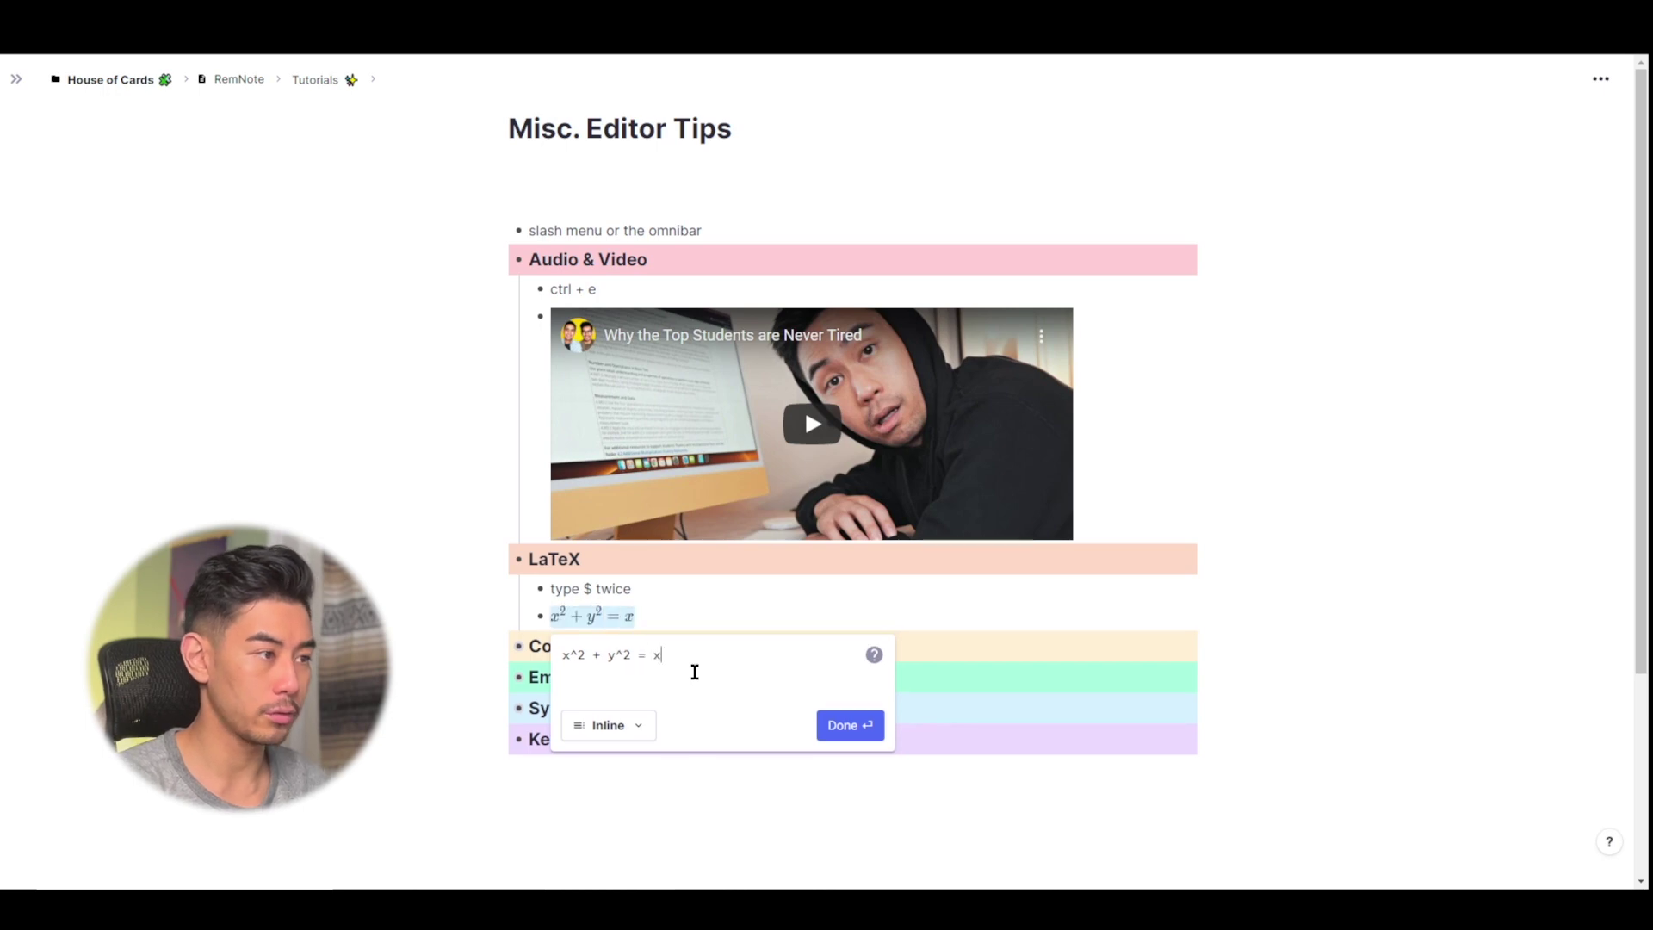
key("BackSpace")
type("z^2")
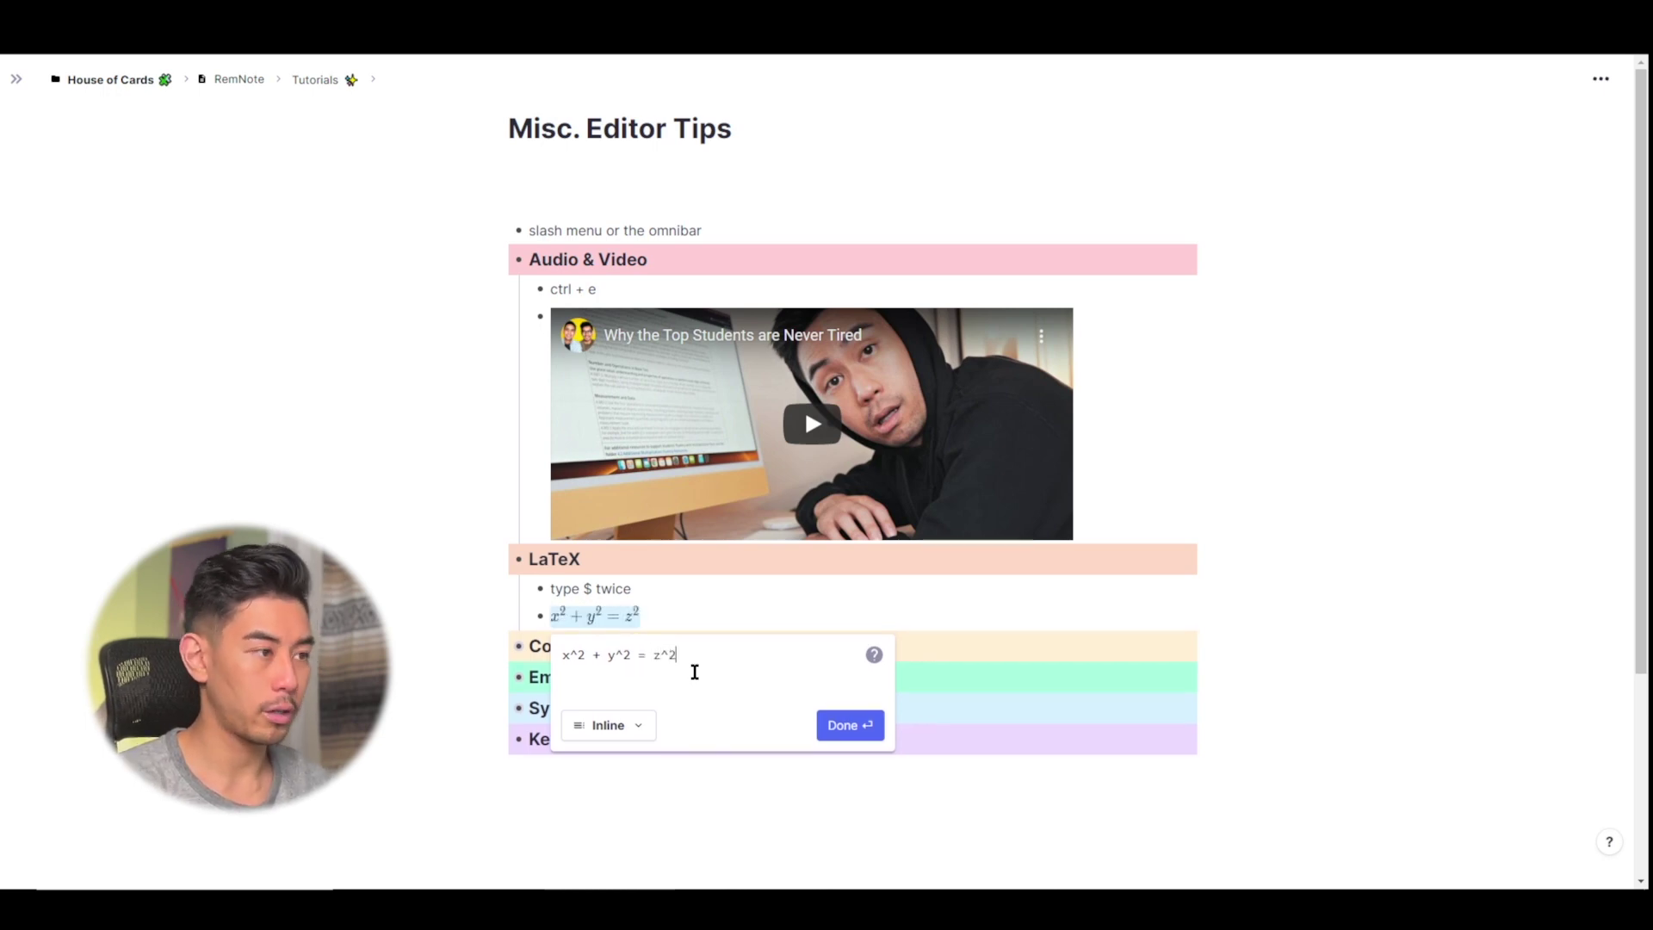
key("Return")
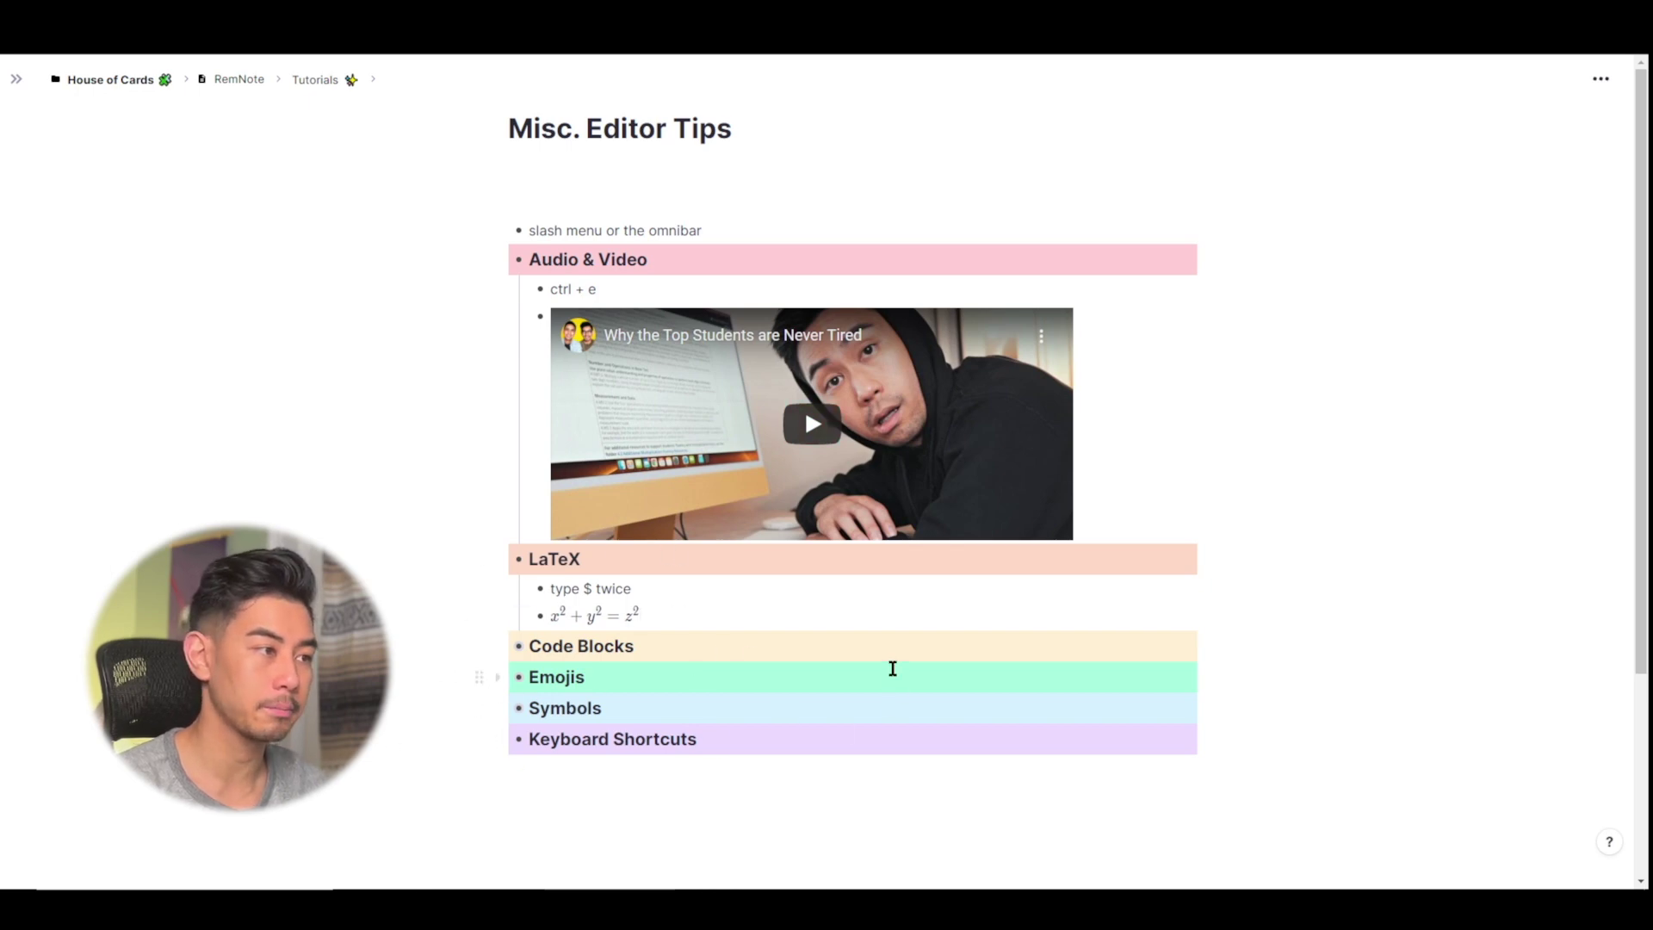
Add a new bullet with inline LaTeX math for CO₂ (co_2) from the command palette.
key("Return")
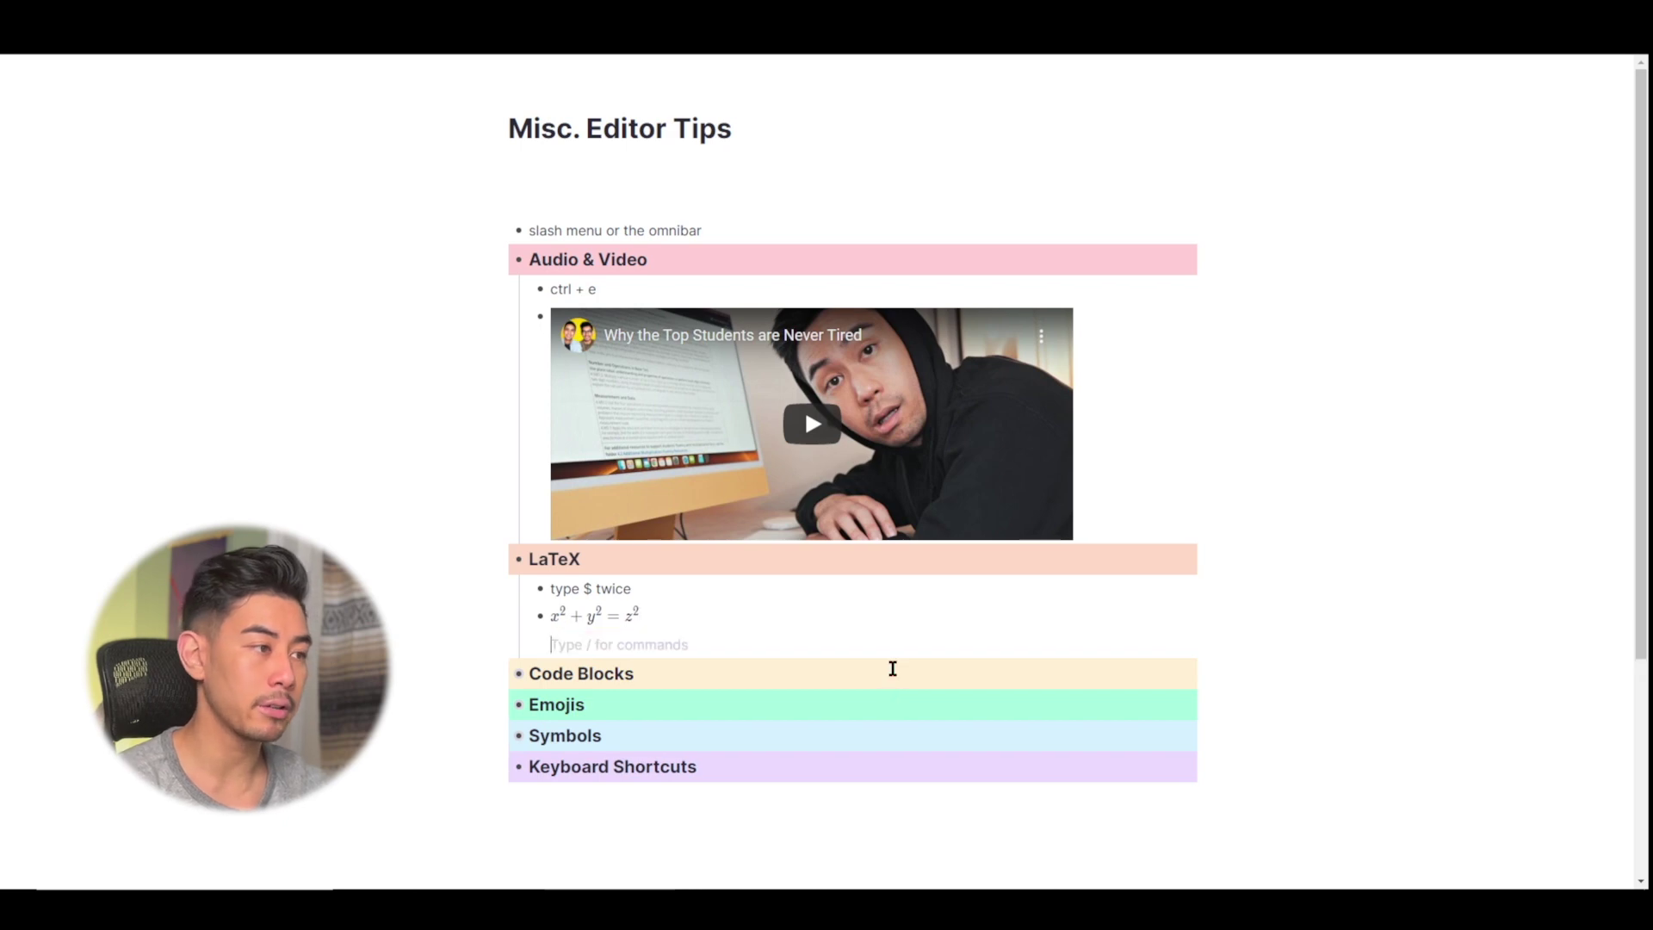
key("ctrl+k")
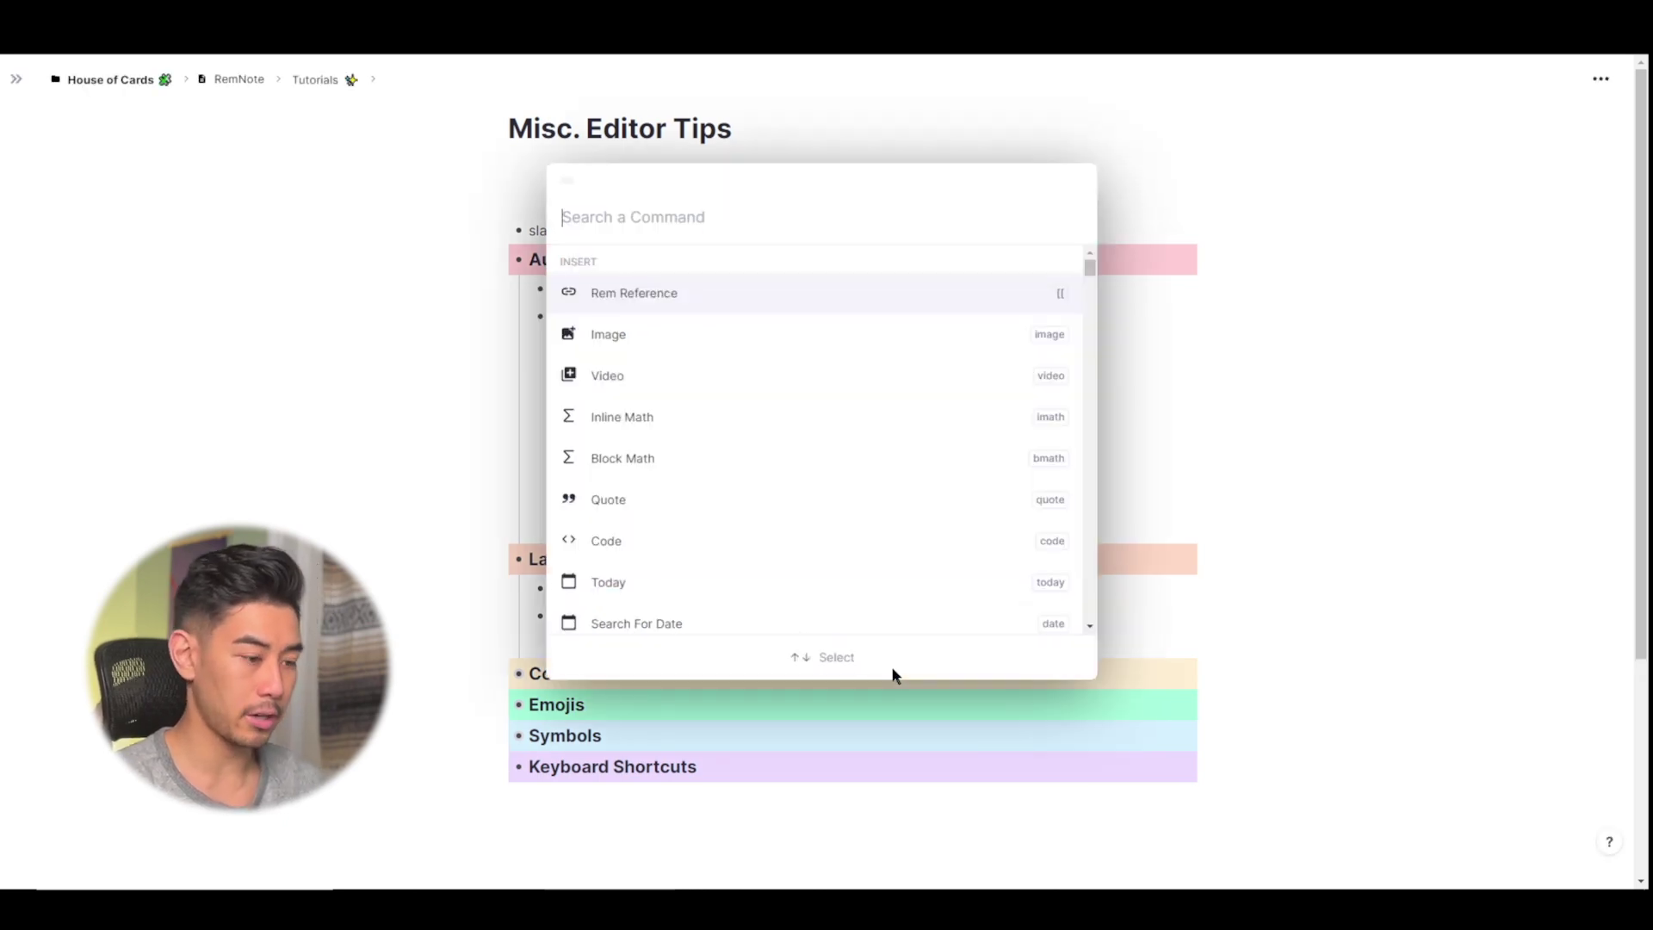
type("latex")
key("Return")
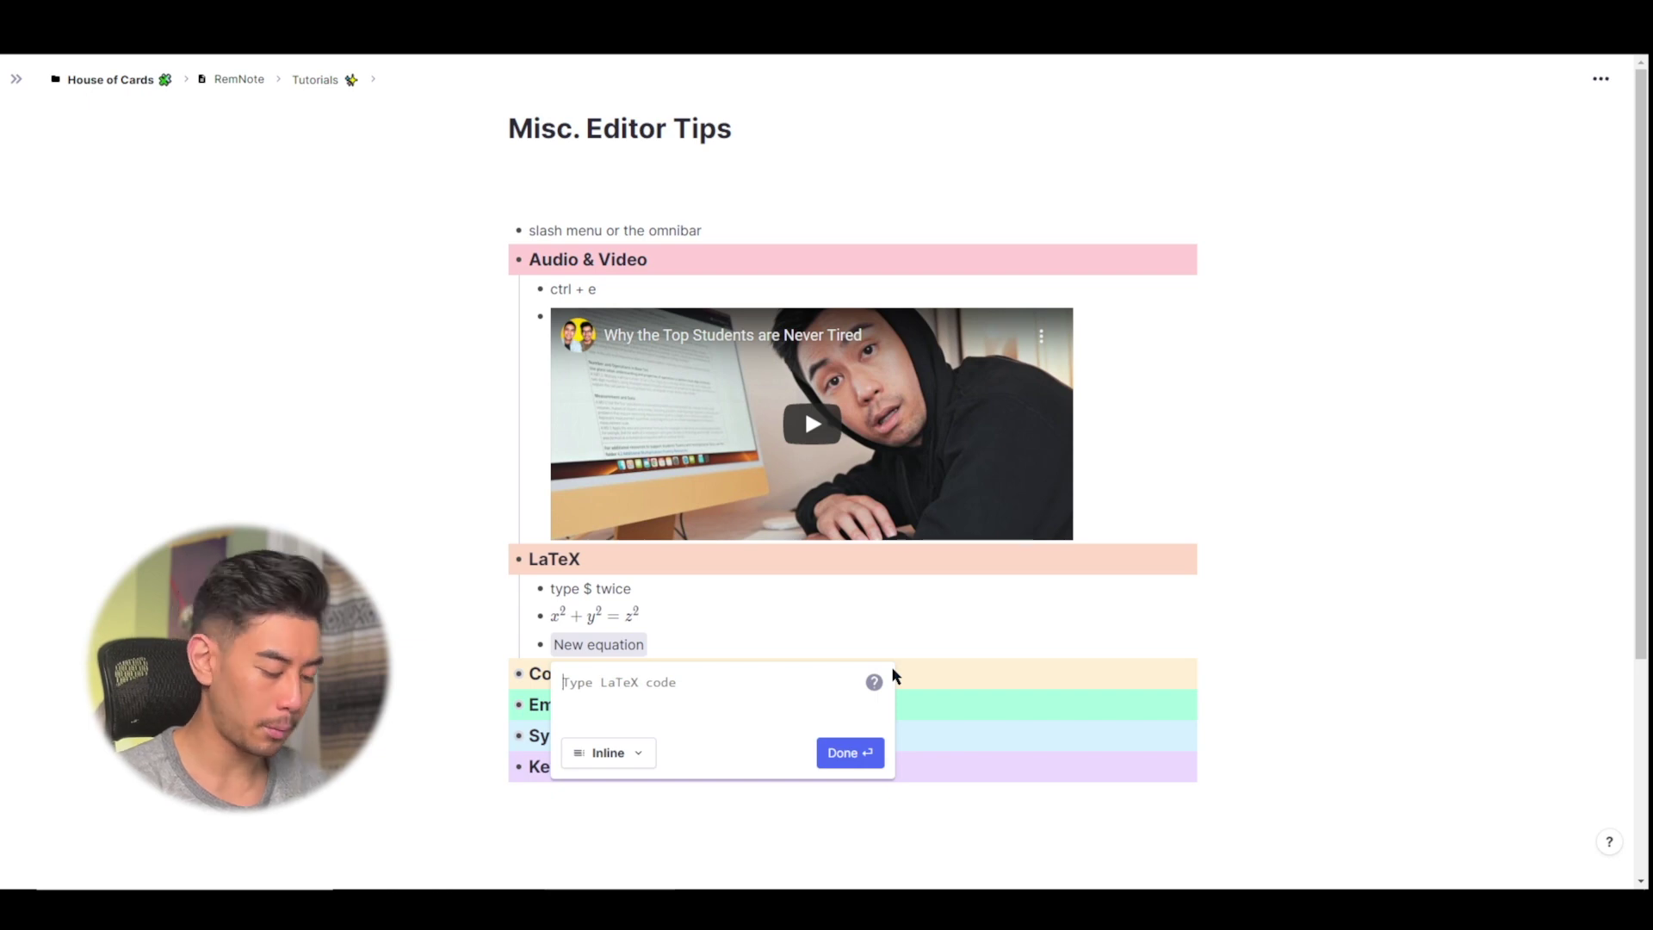
type("co")
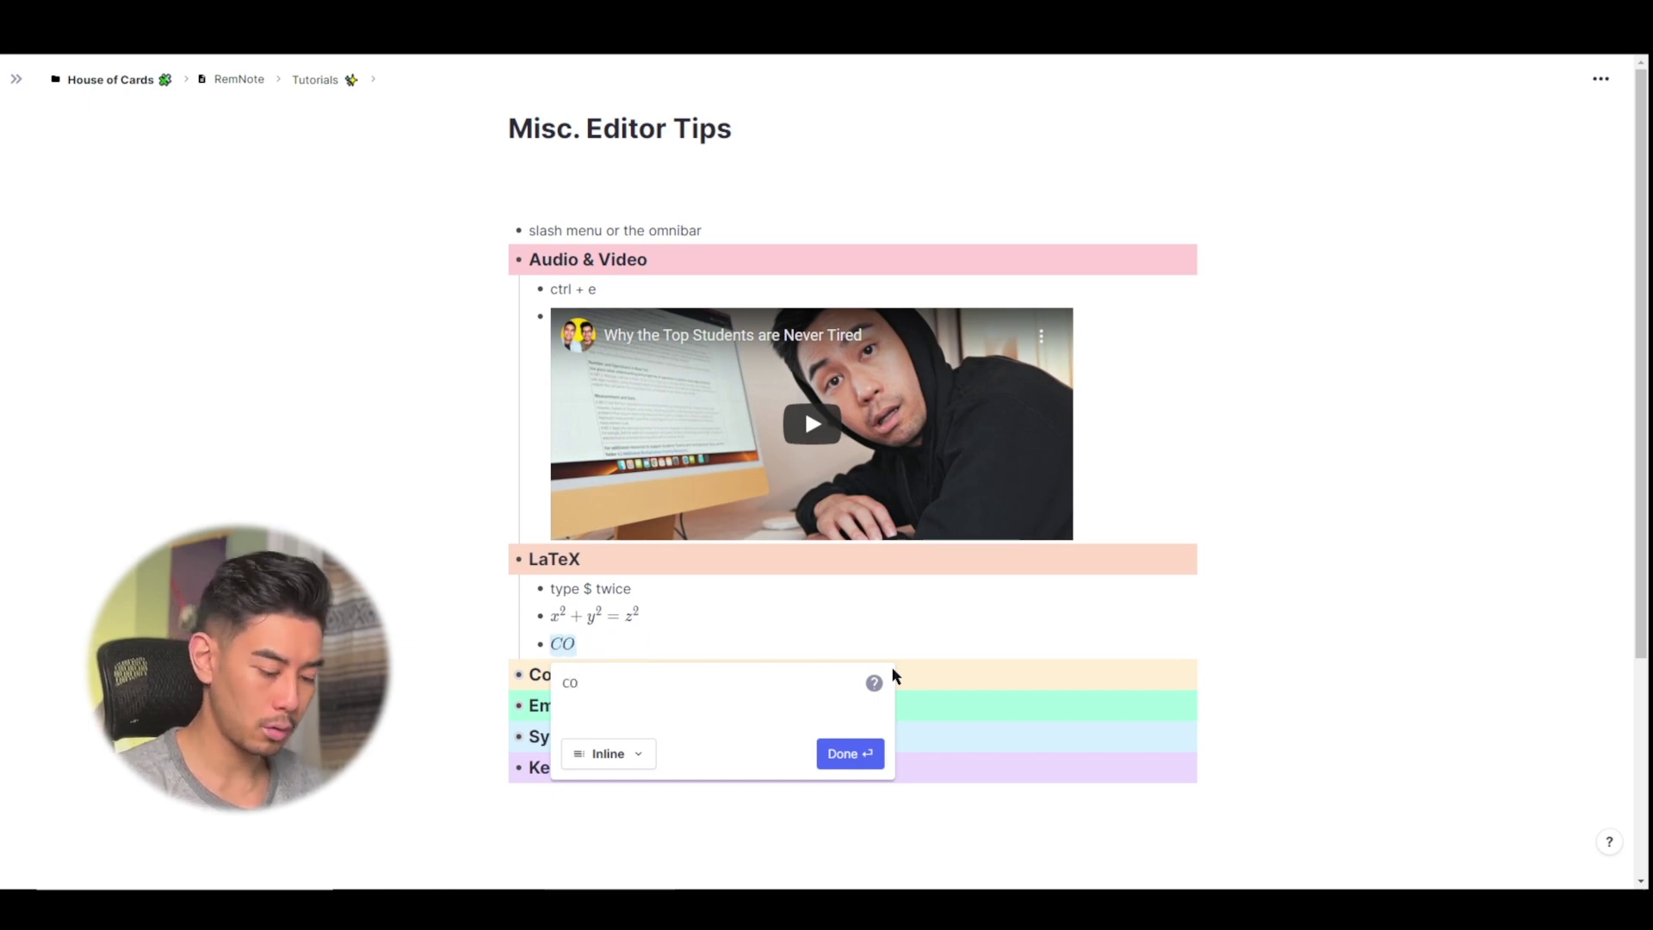
type("_2")
key("Return")
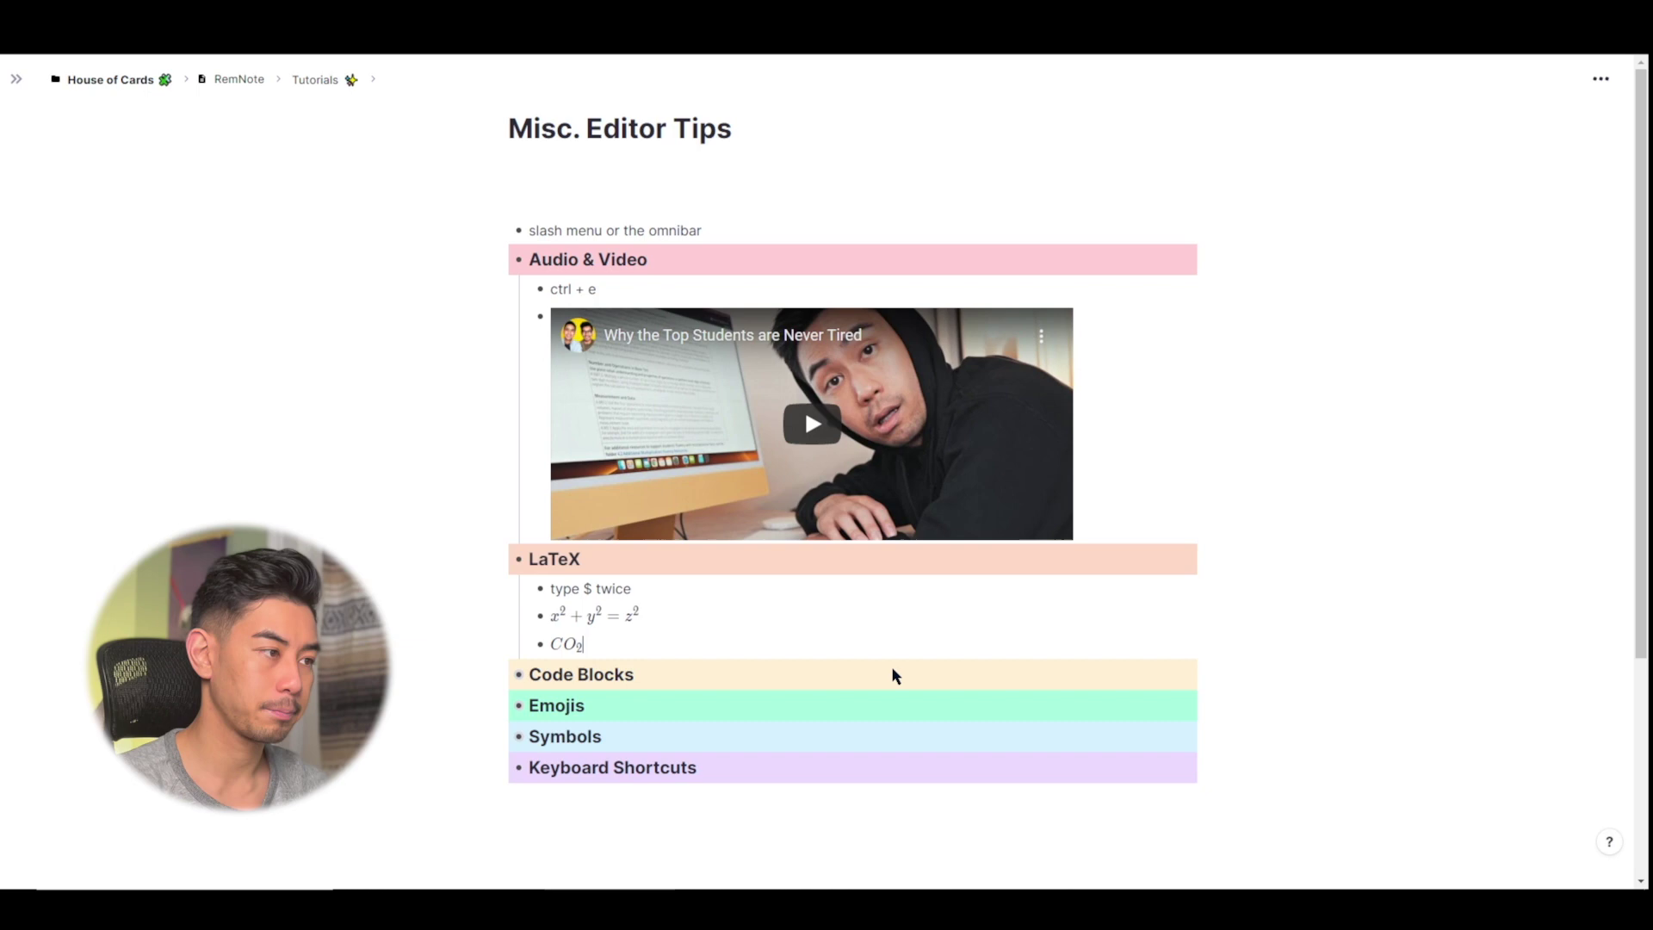
Insert an empty code block in a new child bullet under Code Blocks.
left_click(893, 675)
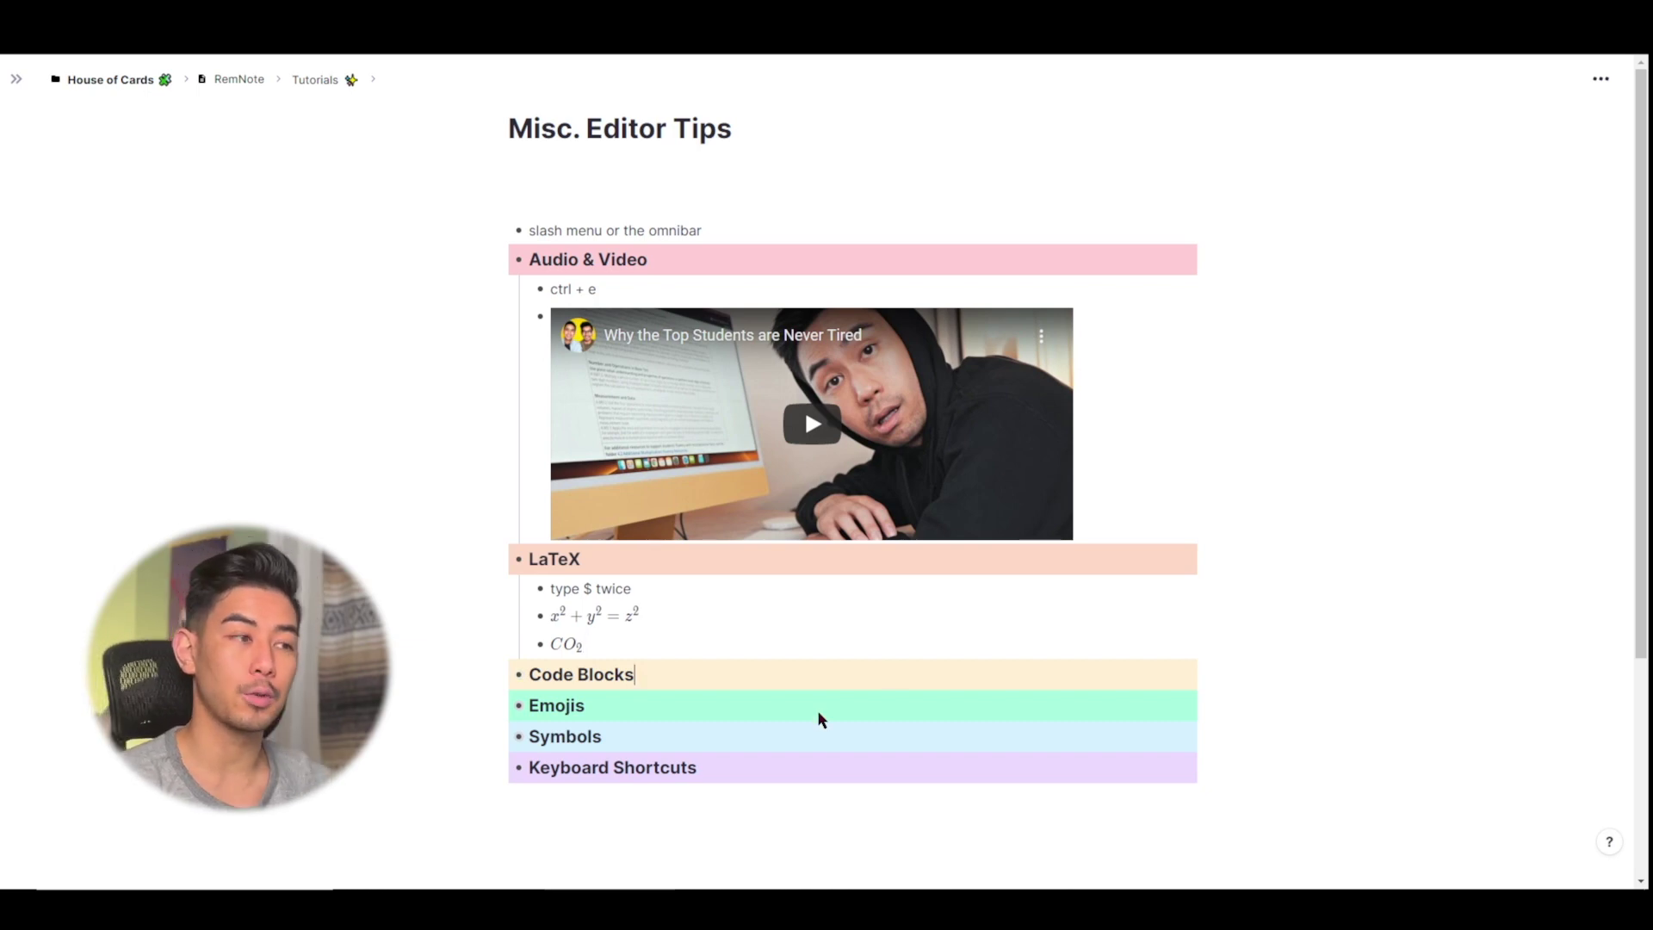
key("Return")
key("Tab")
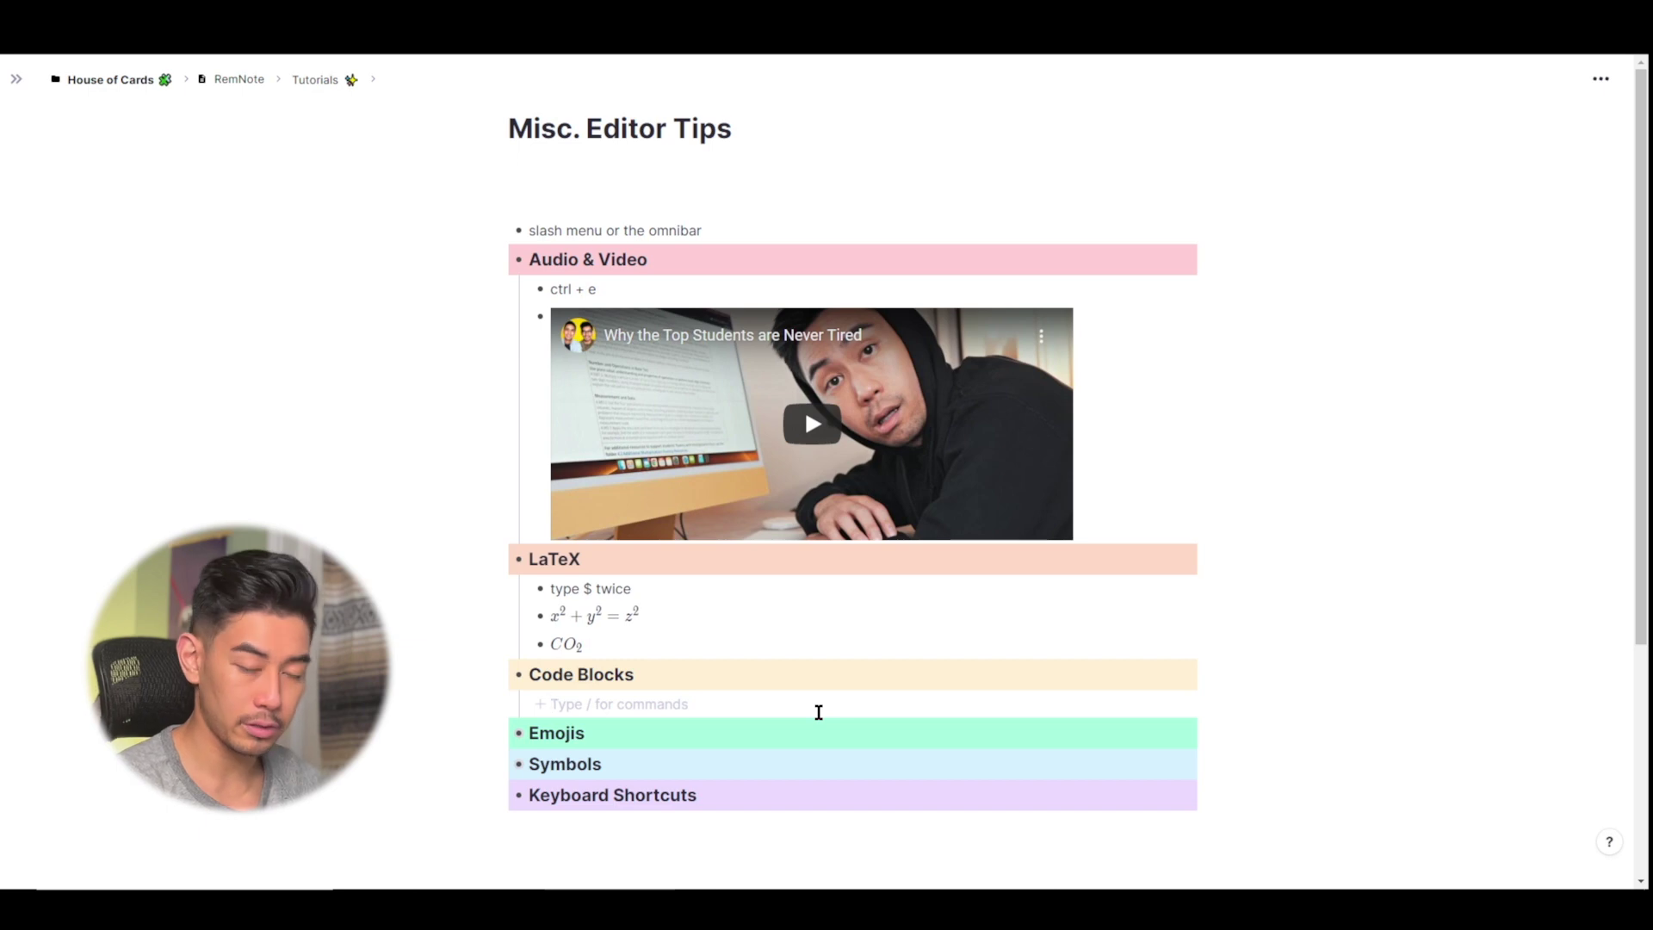
type("/")
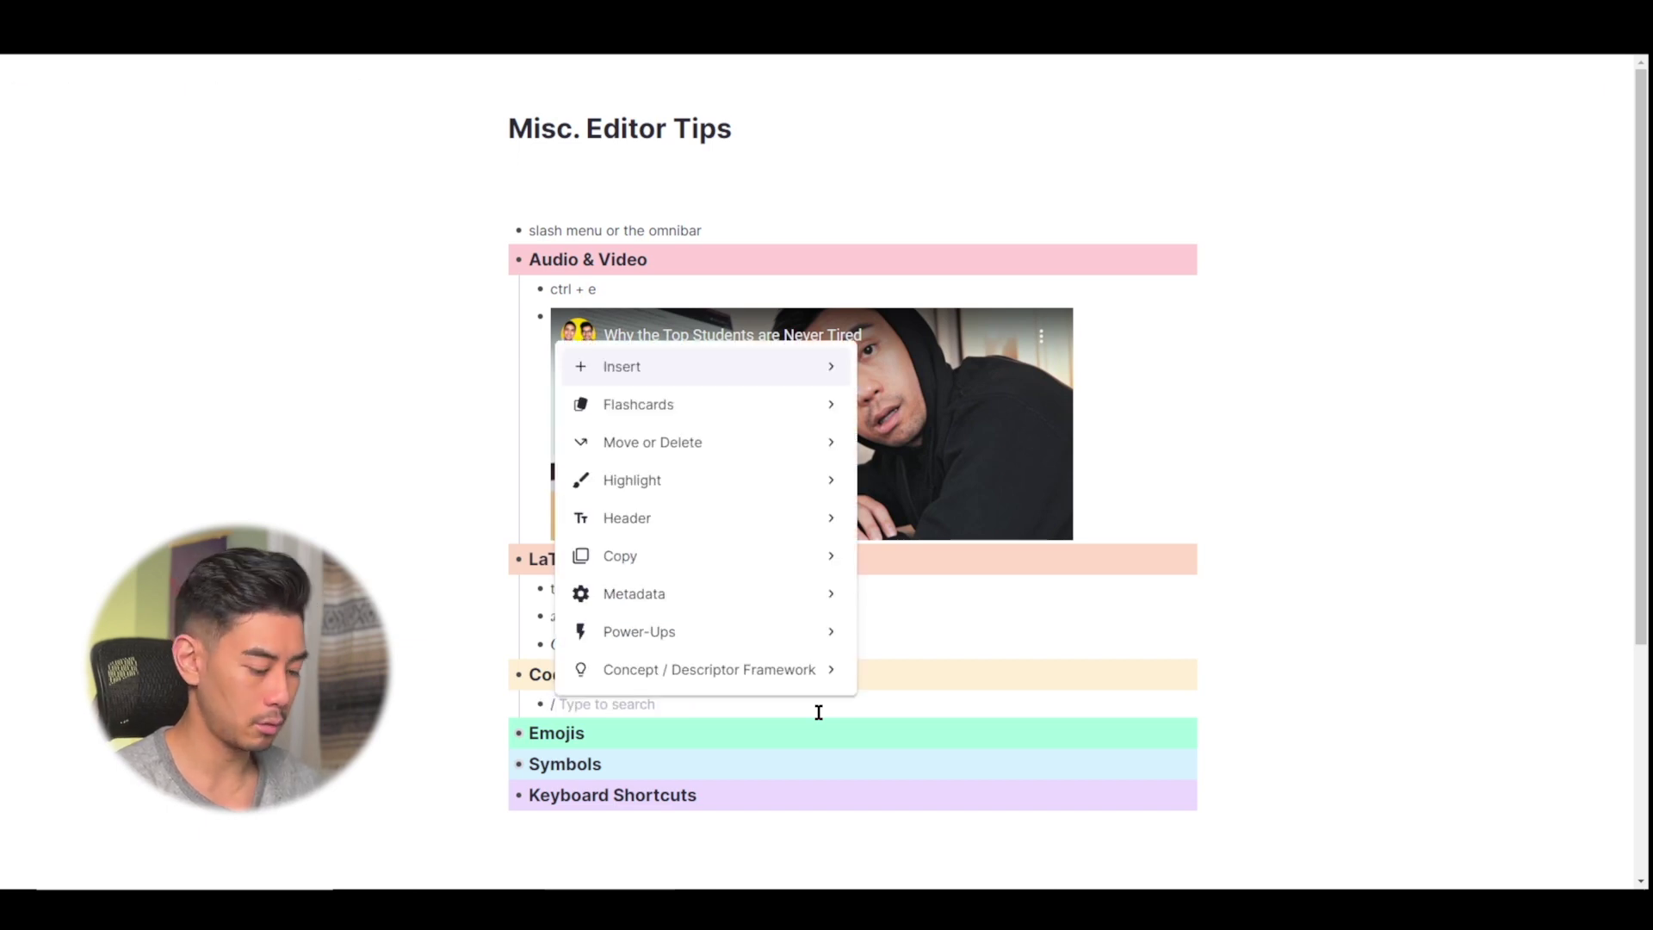
mouse_move(741, 384)
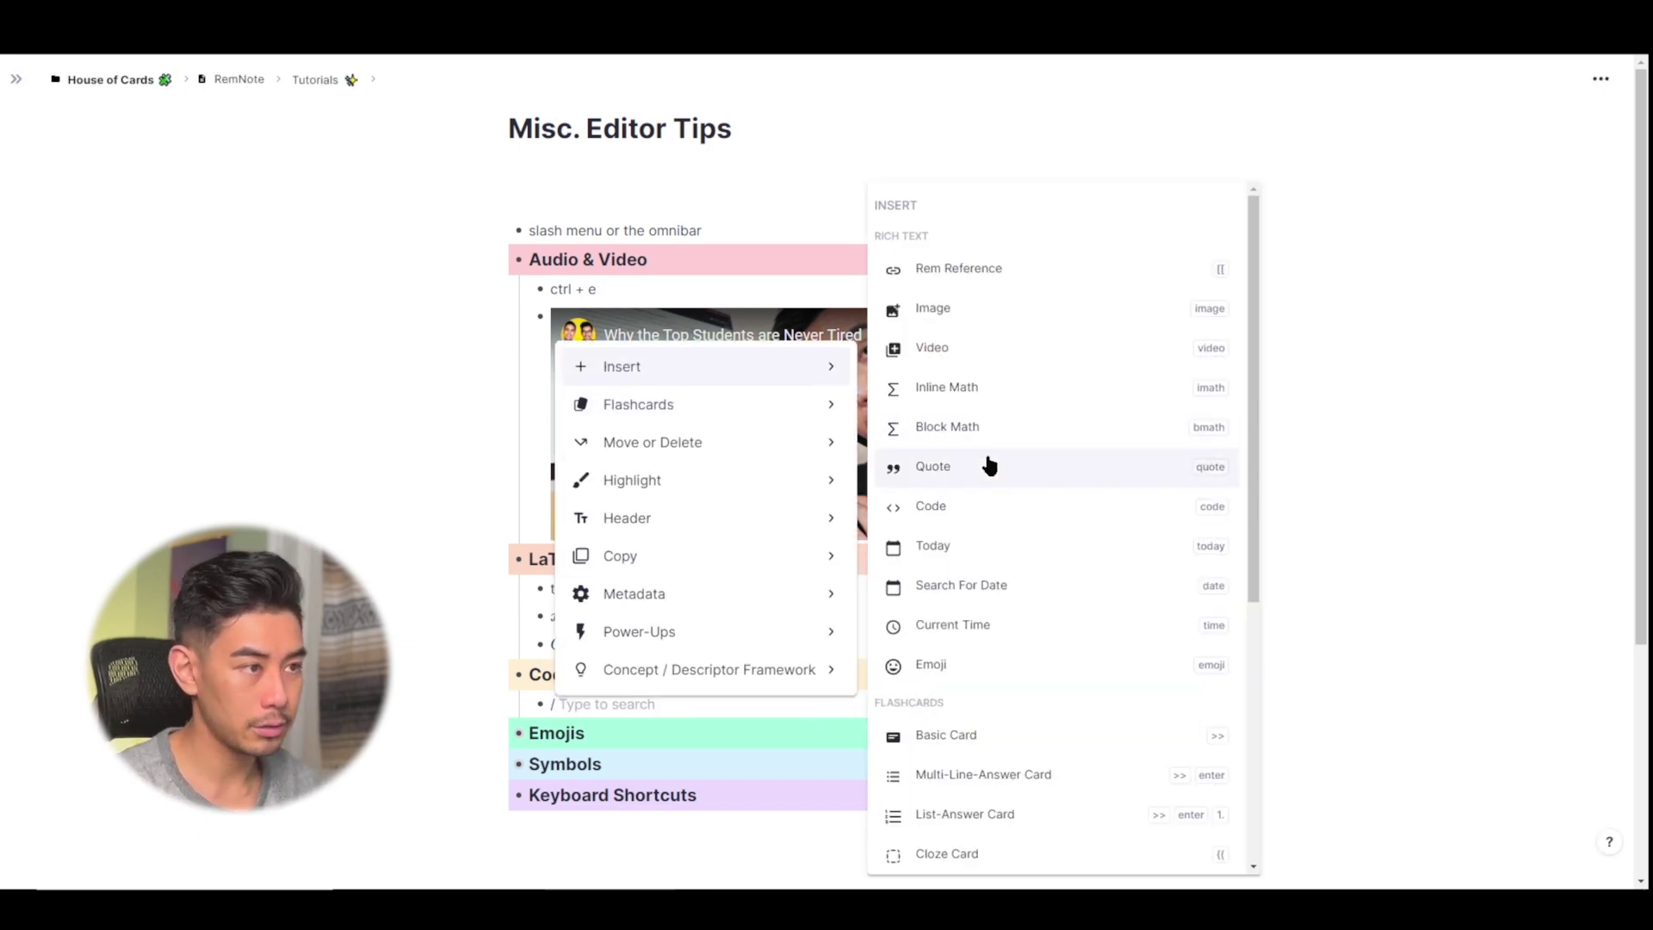
left_click(980, 507)
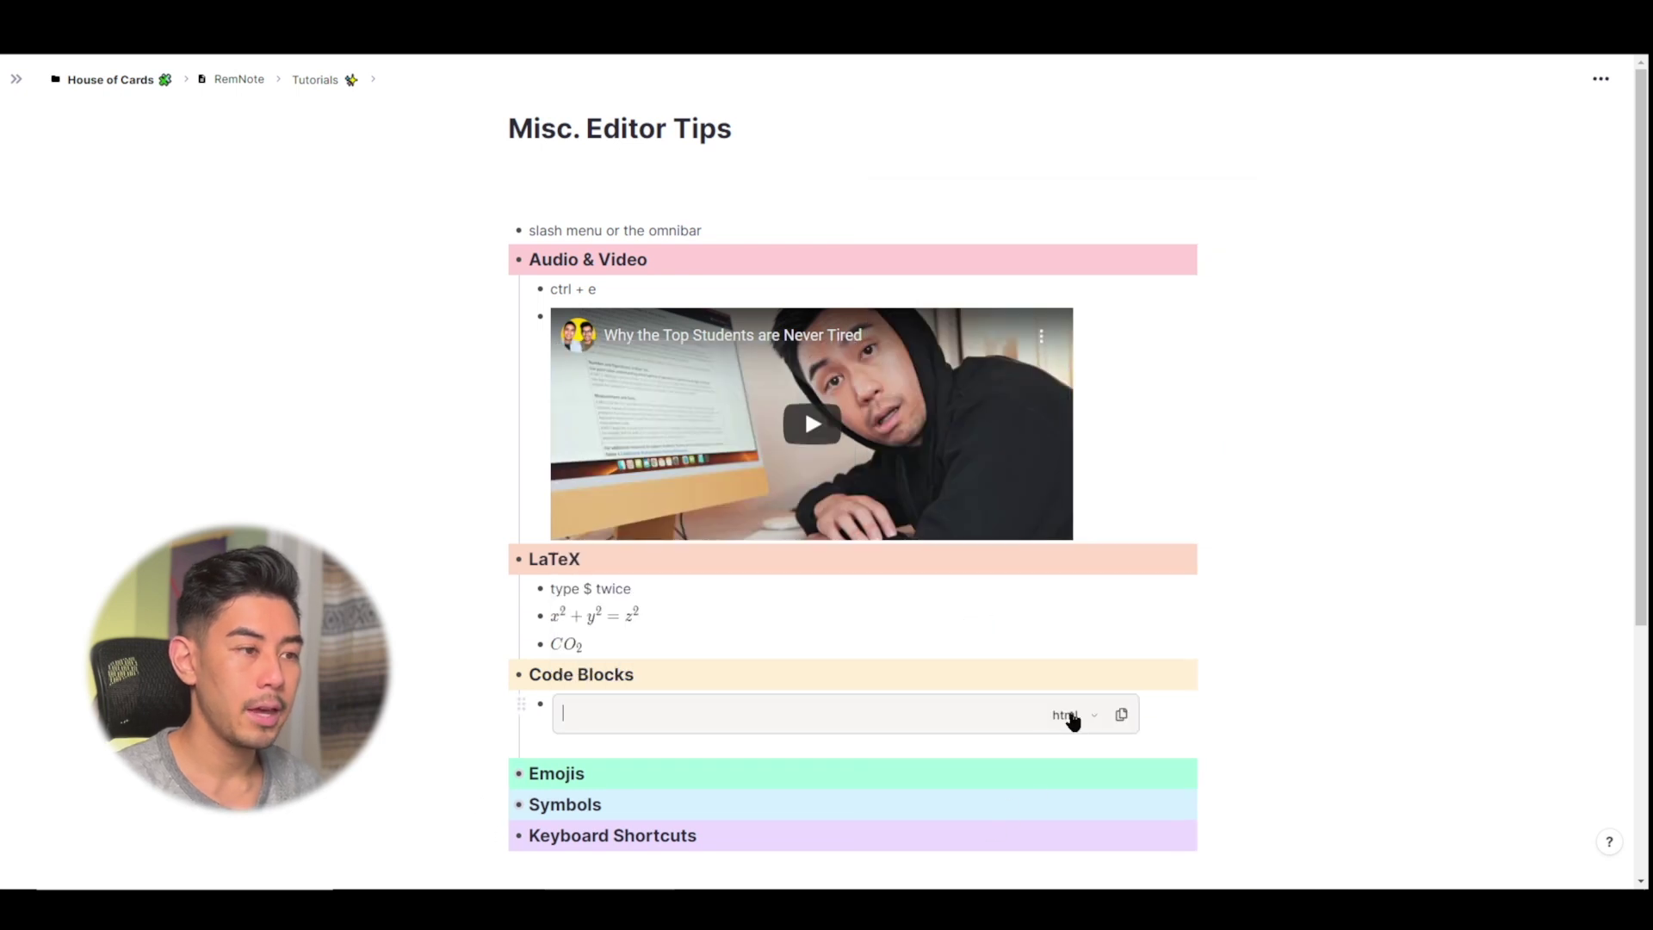
Keep html as the code language and type '<h1> big header </h1>' in the block.
left_click(1094, 721)
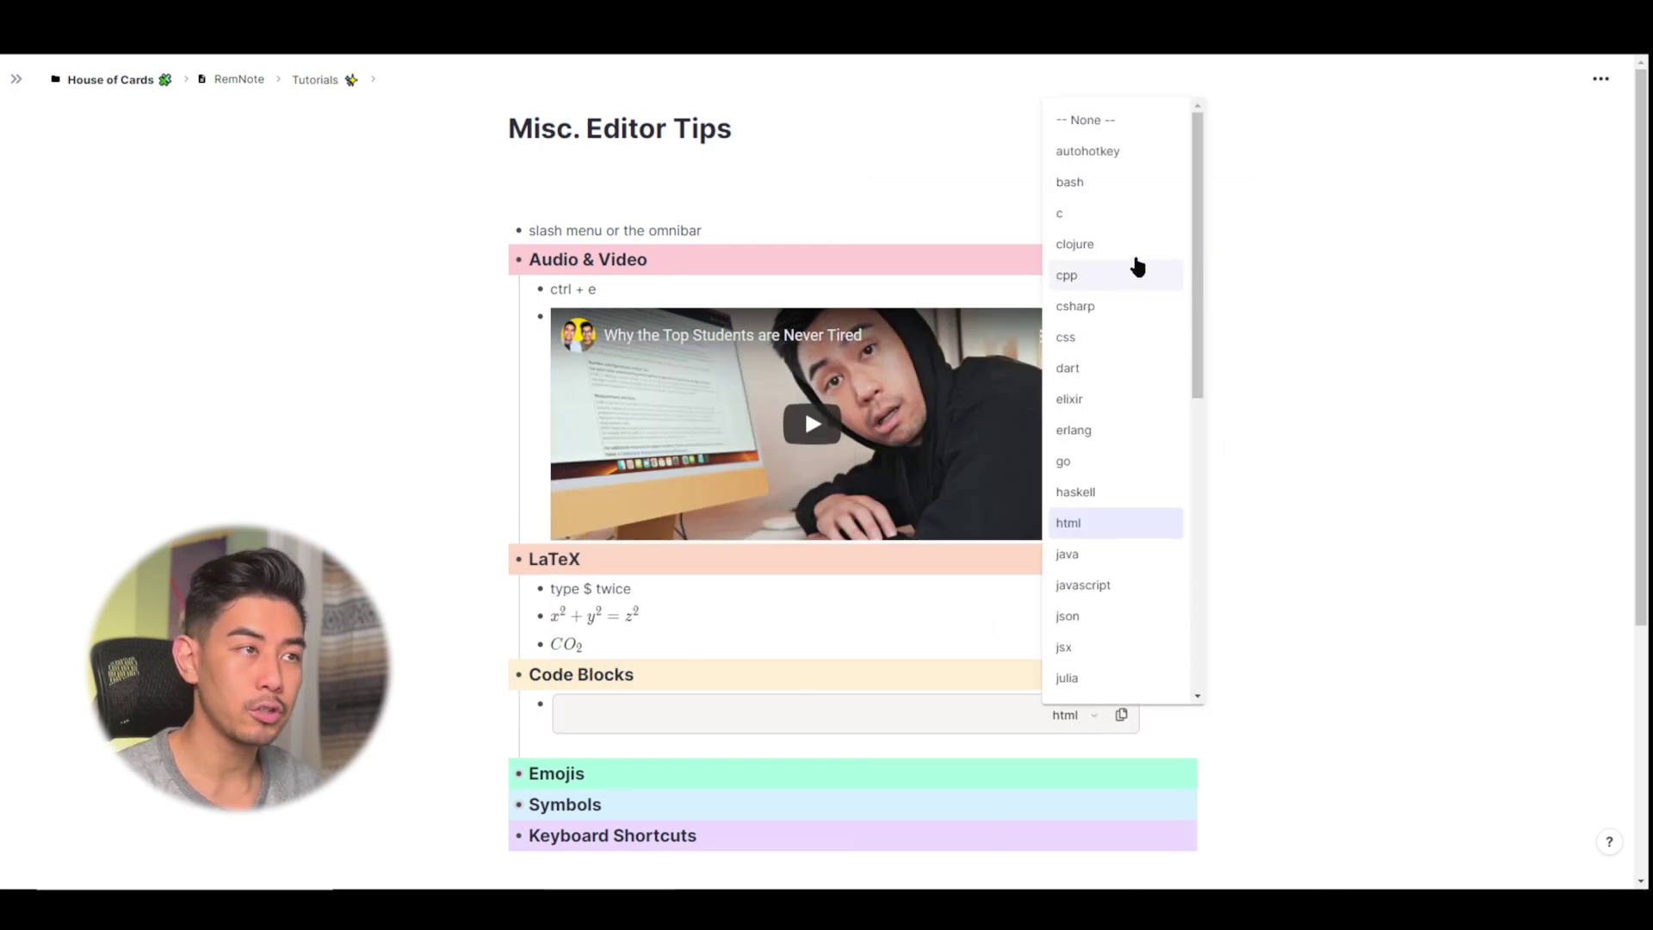
scroll(1122, 527, "down", 3)
scroll(1111, 568, "down", 3)
scroll(1096, 597, "up", 10)
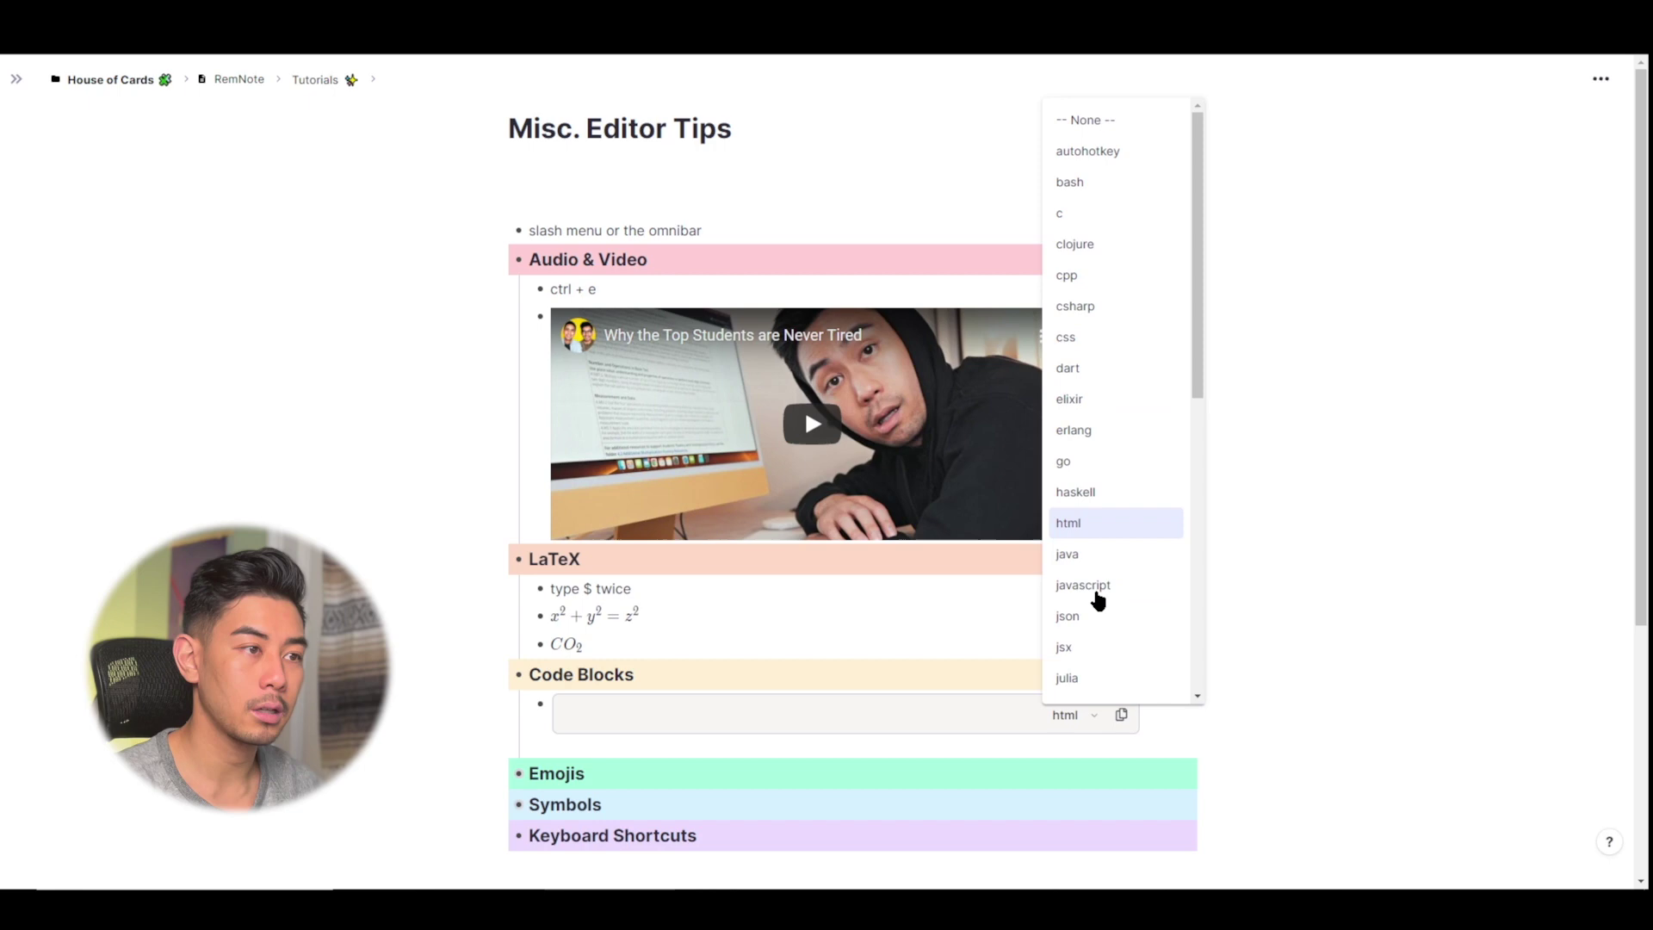
left_click(1107, 527)
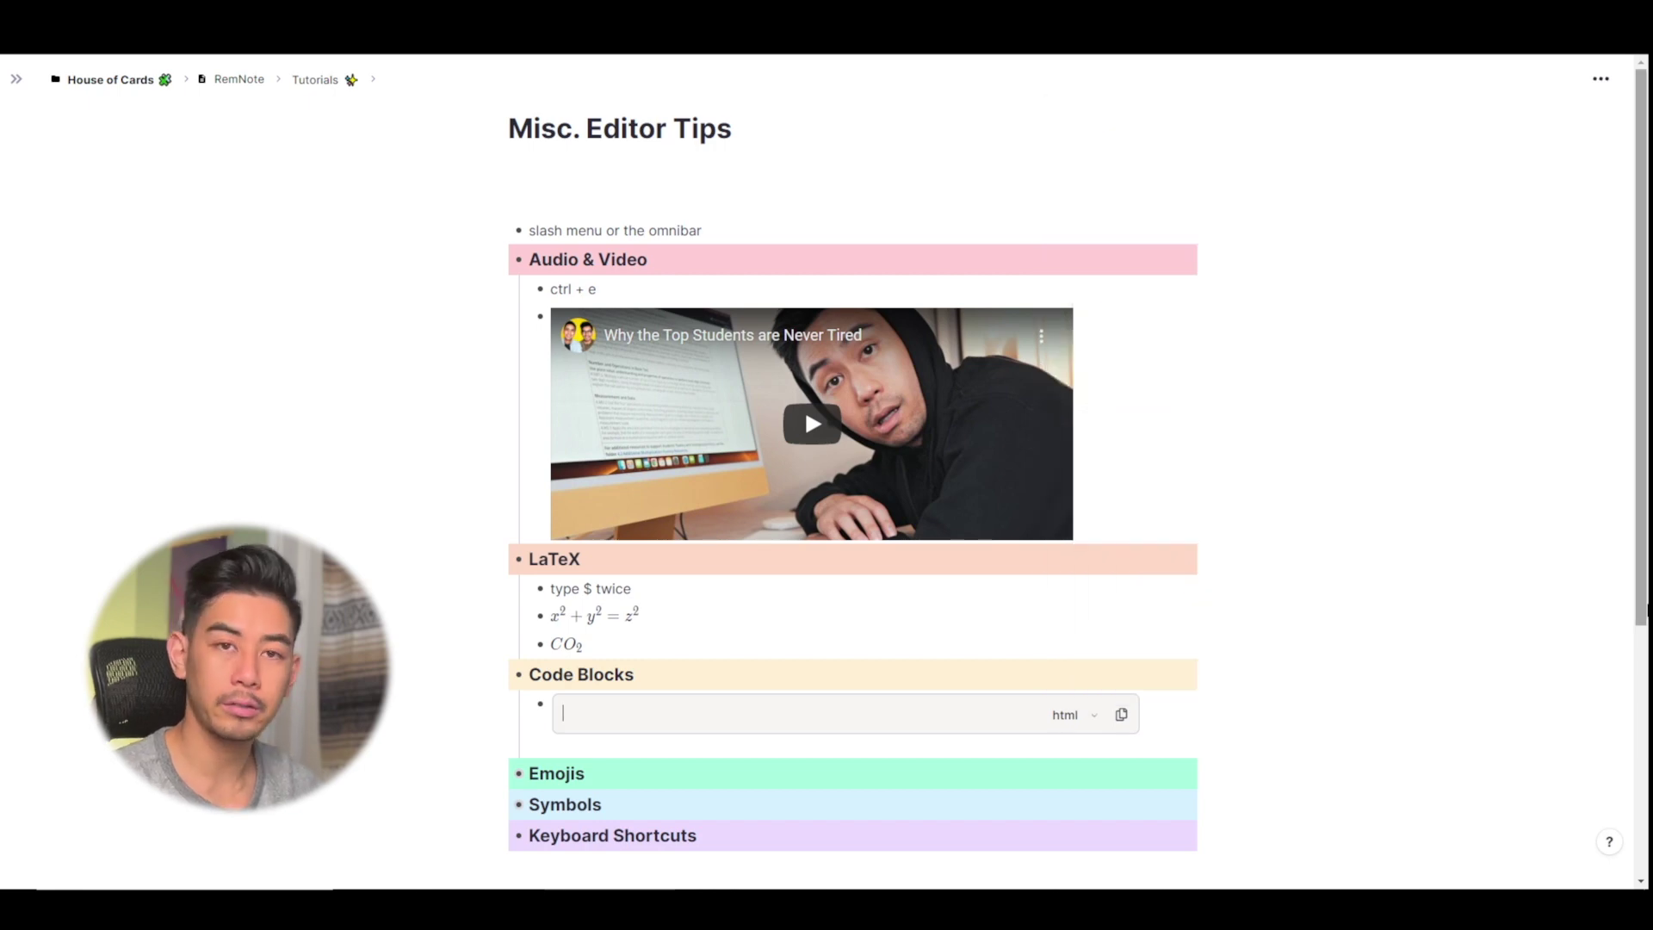
type("<h1>")
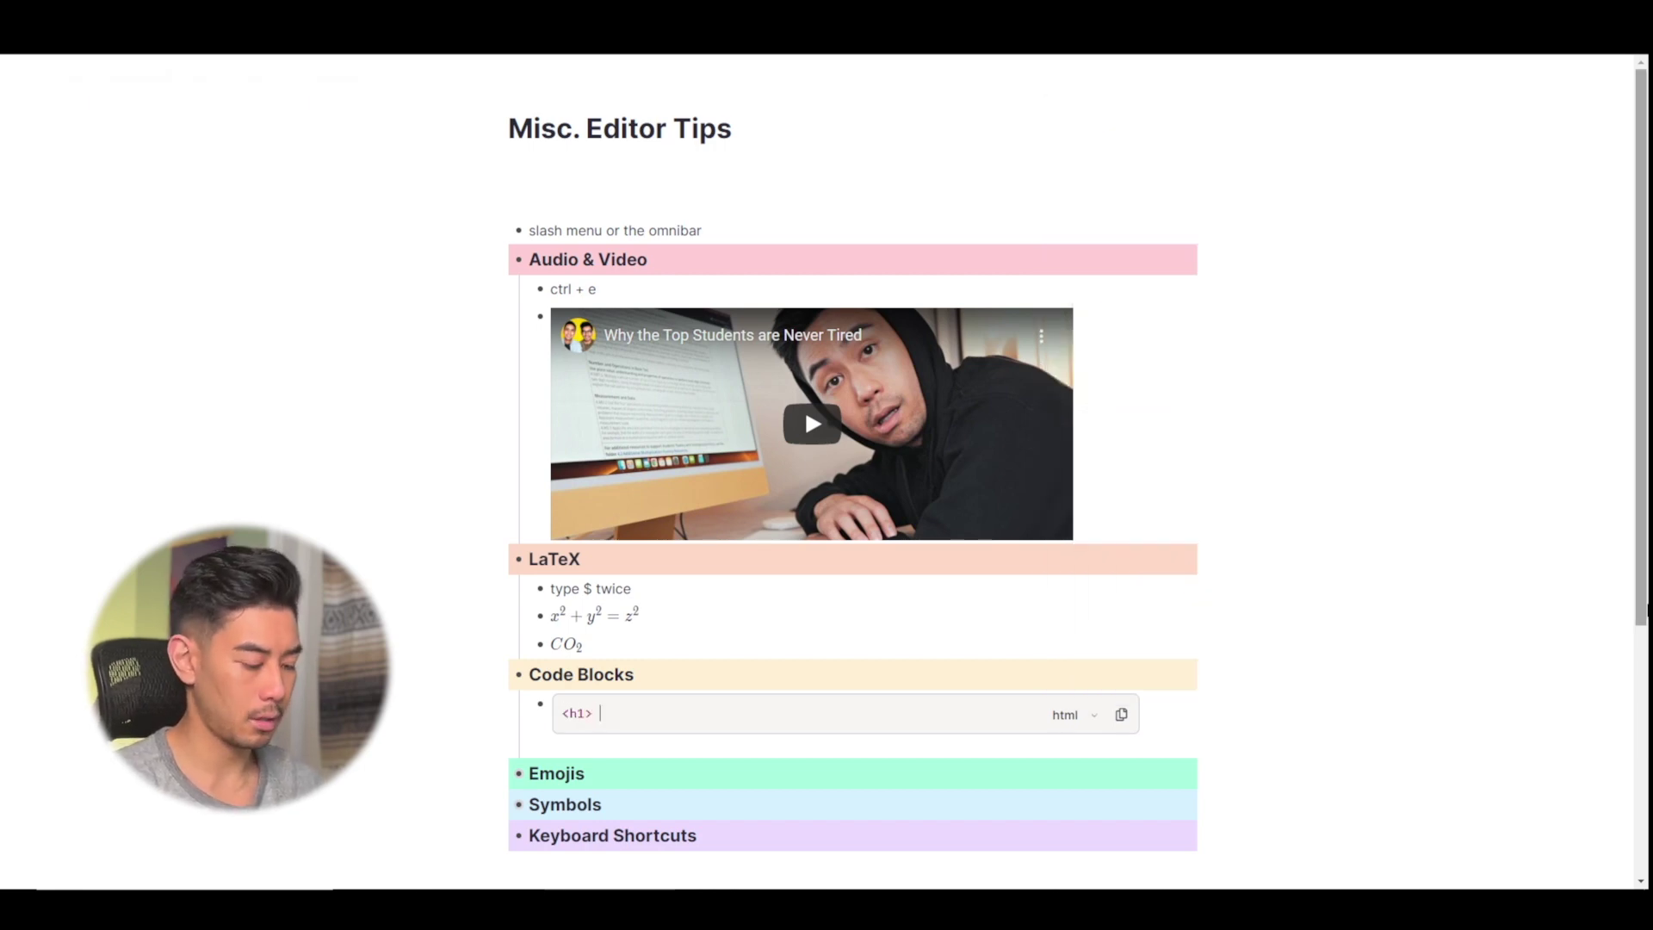
type(" big header ")
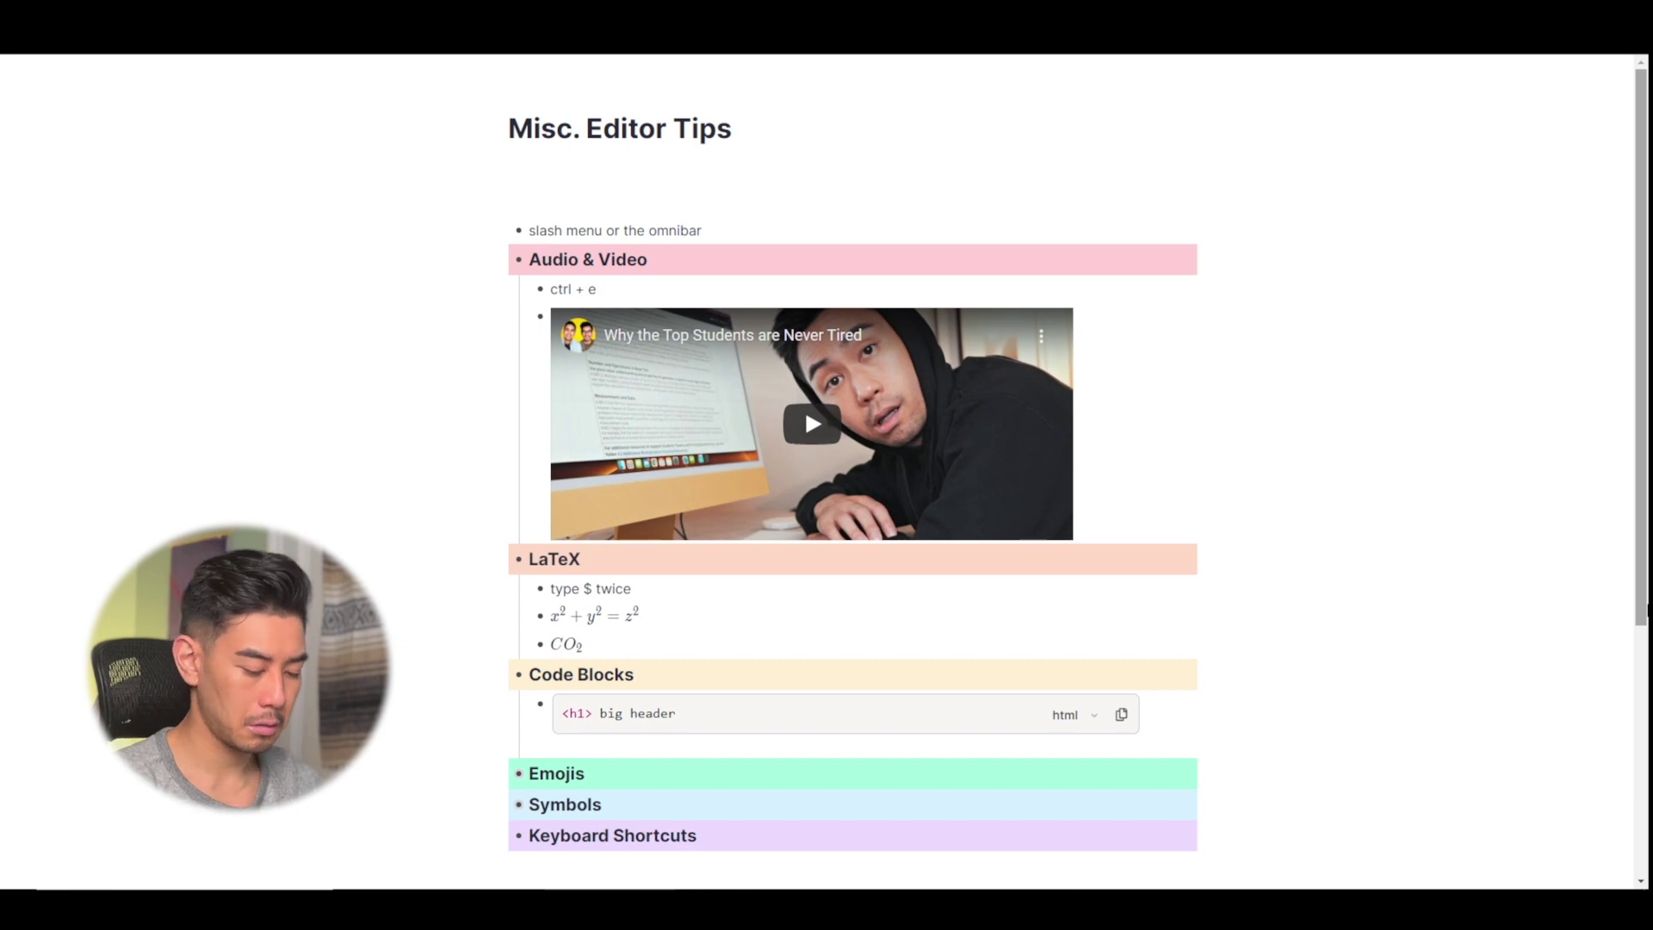
type("</h1>")
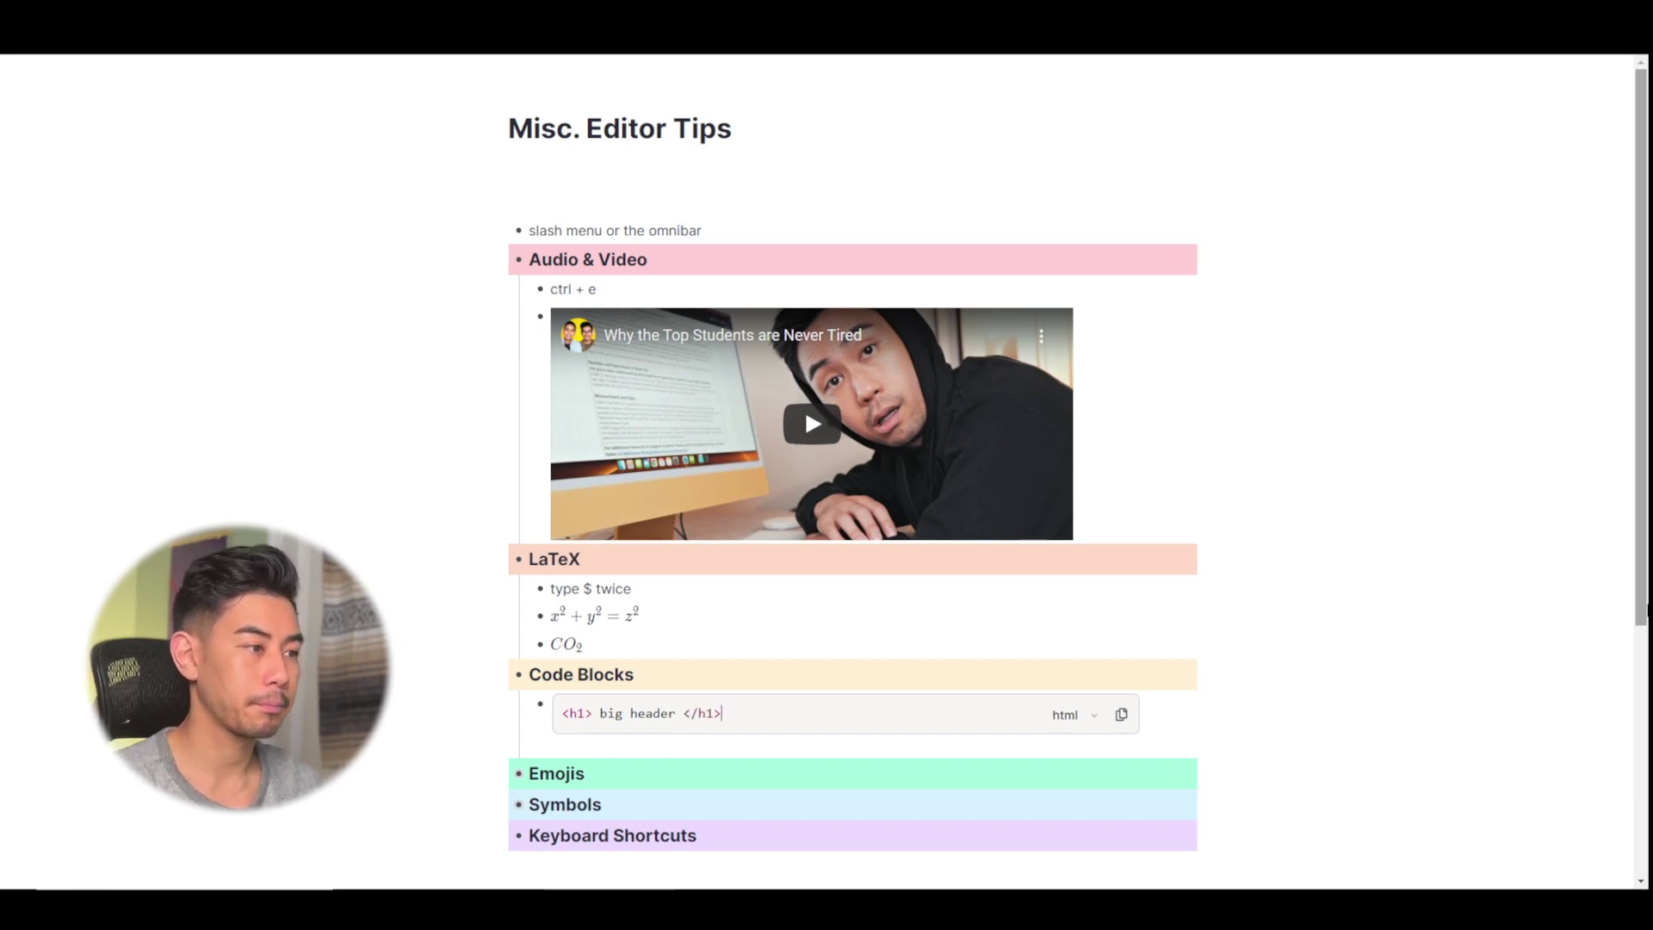
Add a child bullet 'type % twice' under Emojis.
scroll(615, 602, "down", 2)
left_click(615, 603)
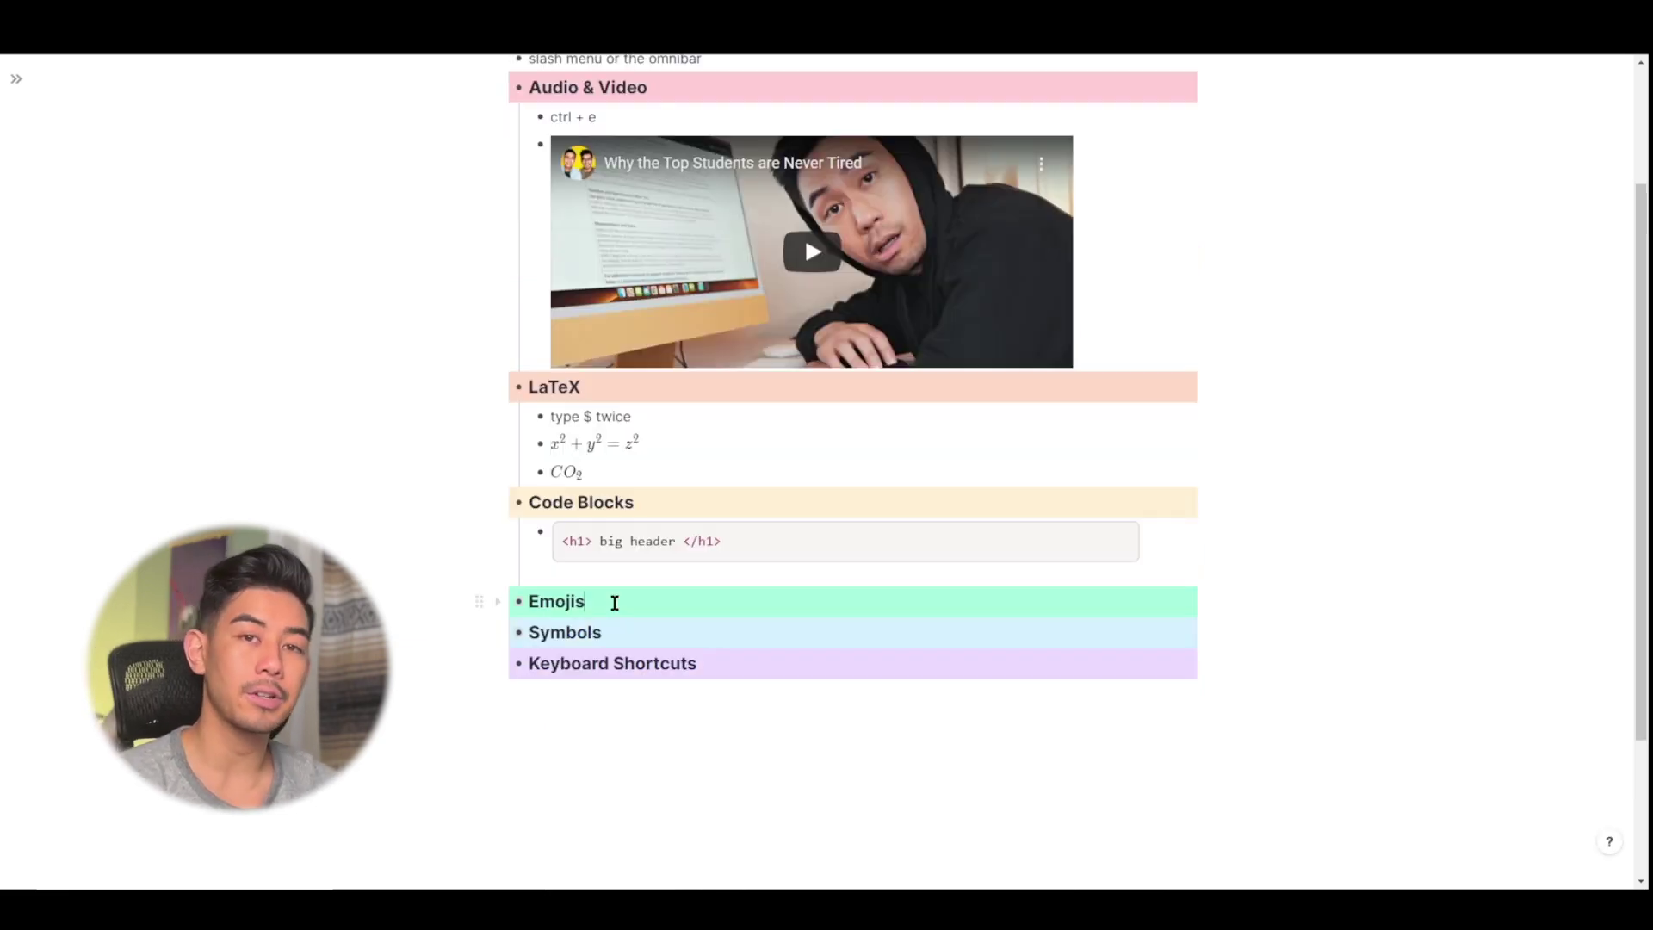
key("Return")
key("Tab")
type("type % twice")
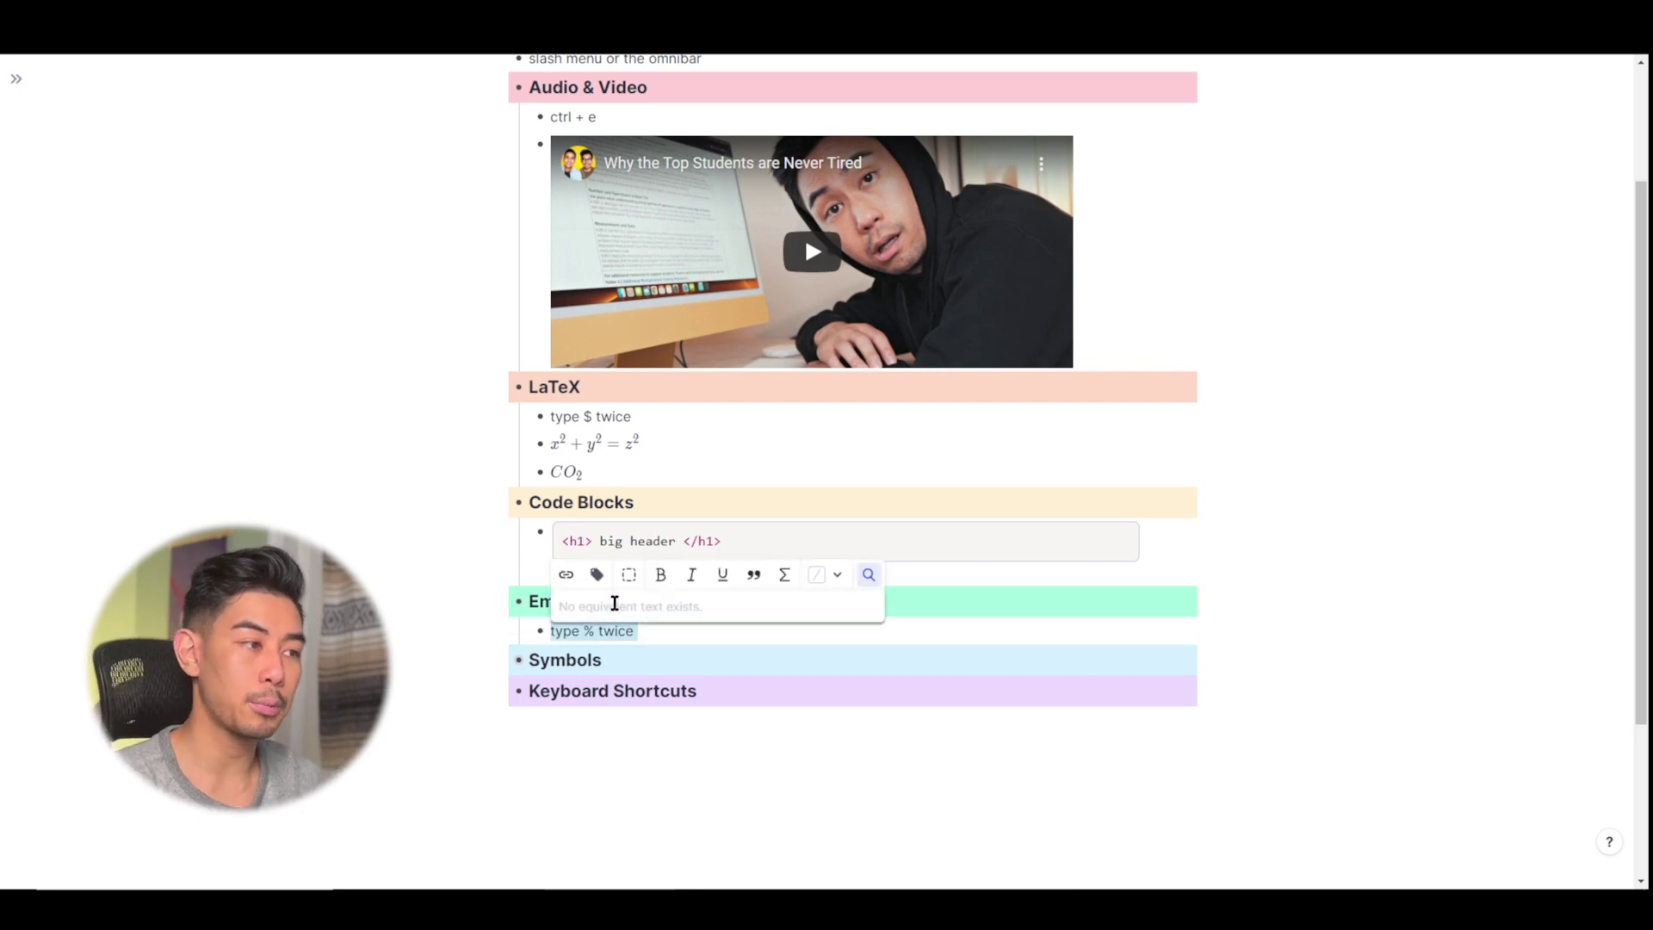
On the next bullet, insert the fire emoji by typing %%fire.
key("Return")
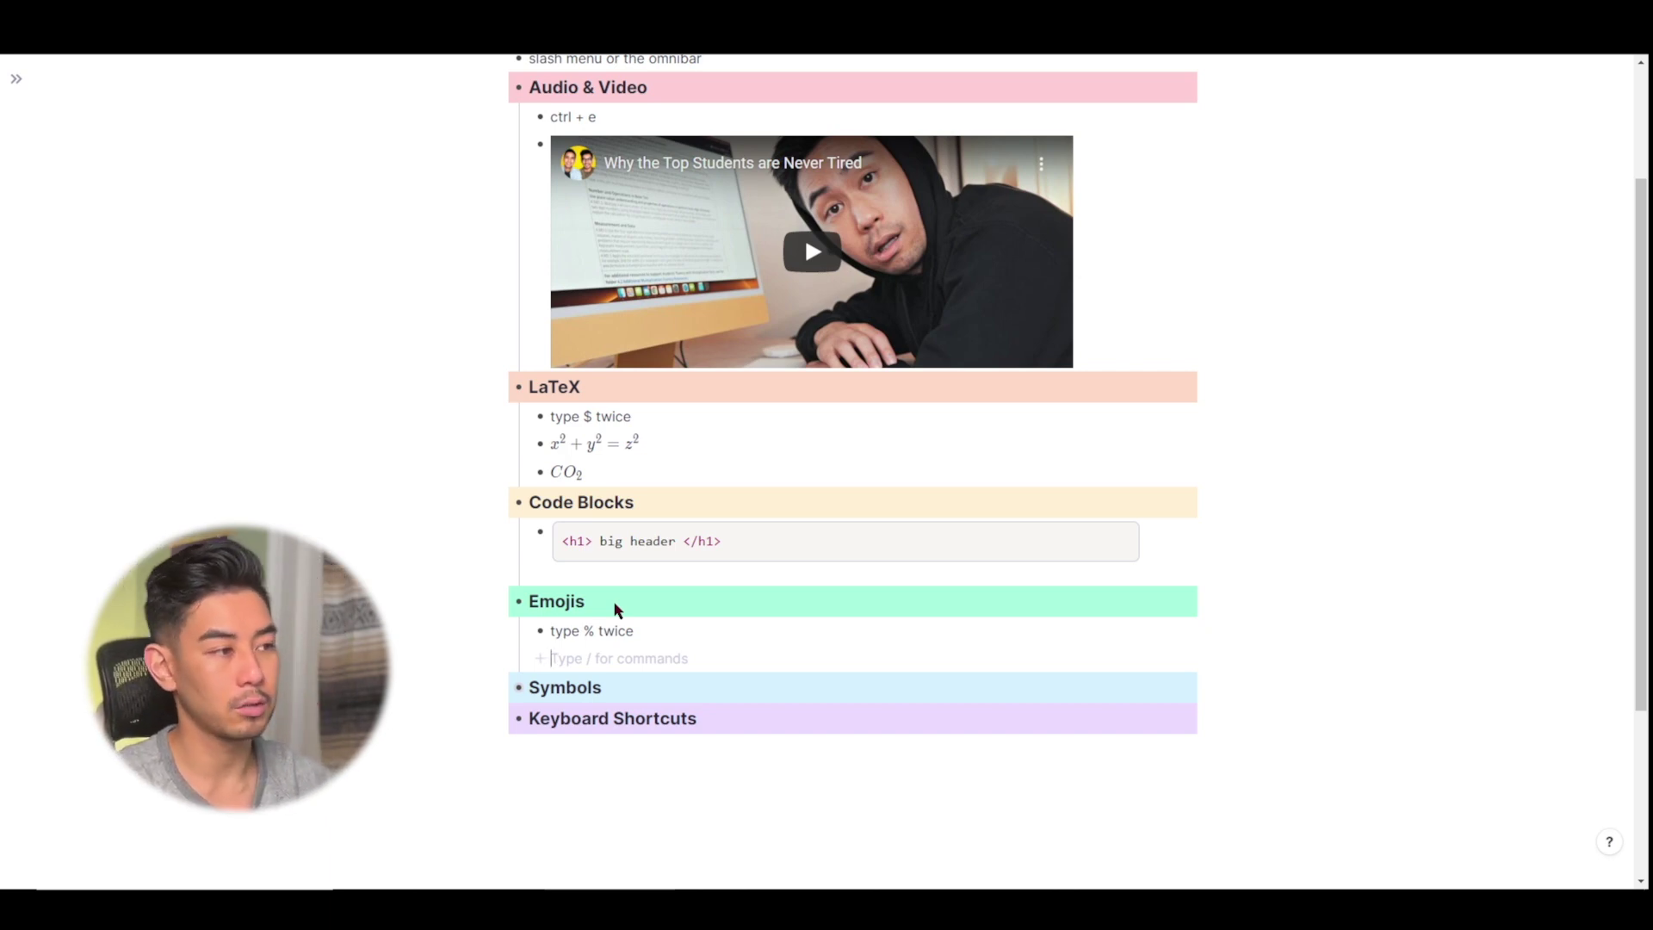
type("%%")
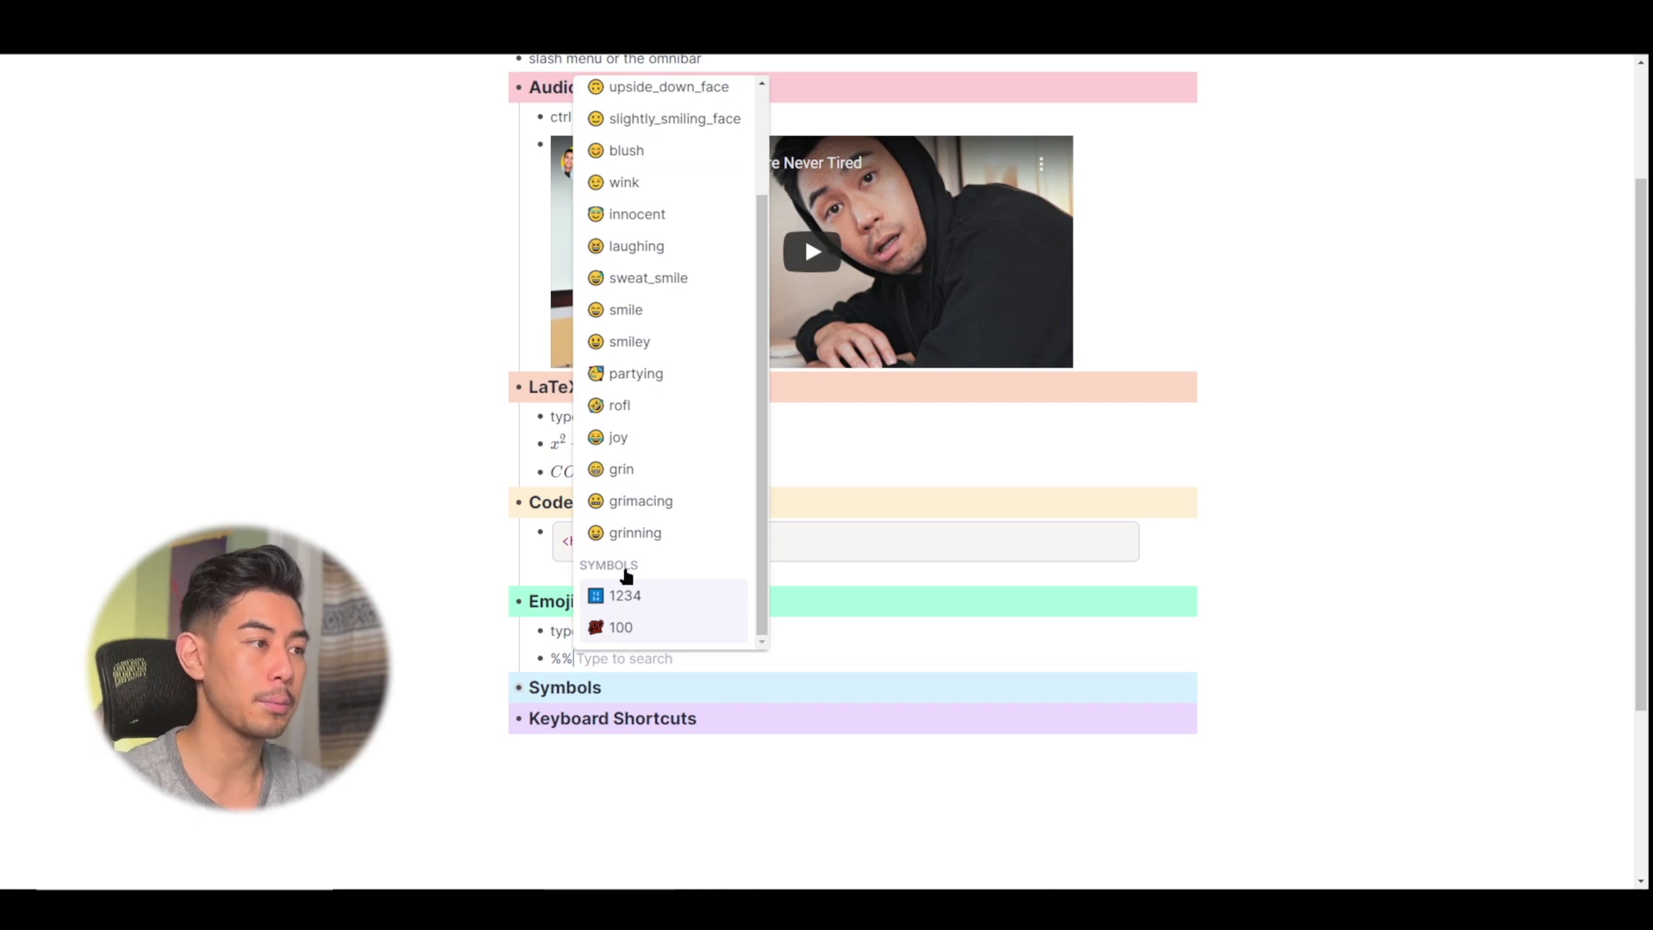
scroll(709, 520, "up", 2)
scroll(708, 520, "down", 2)
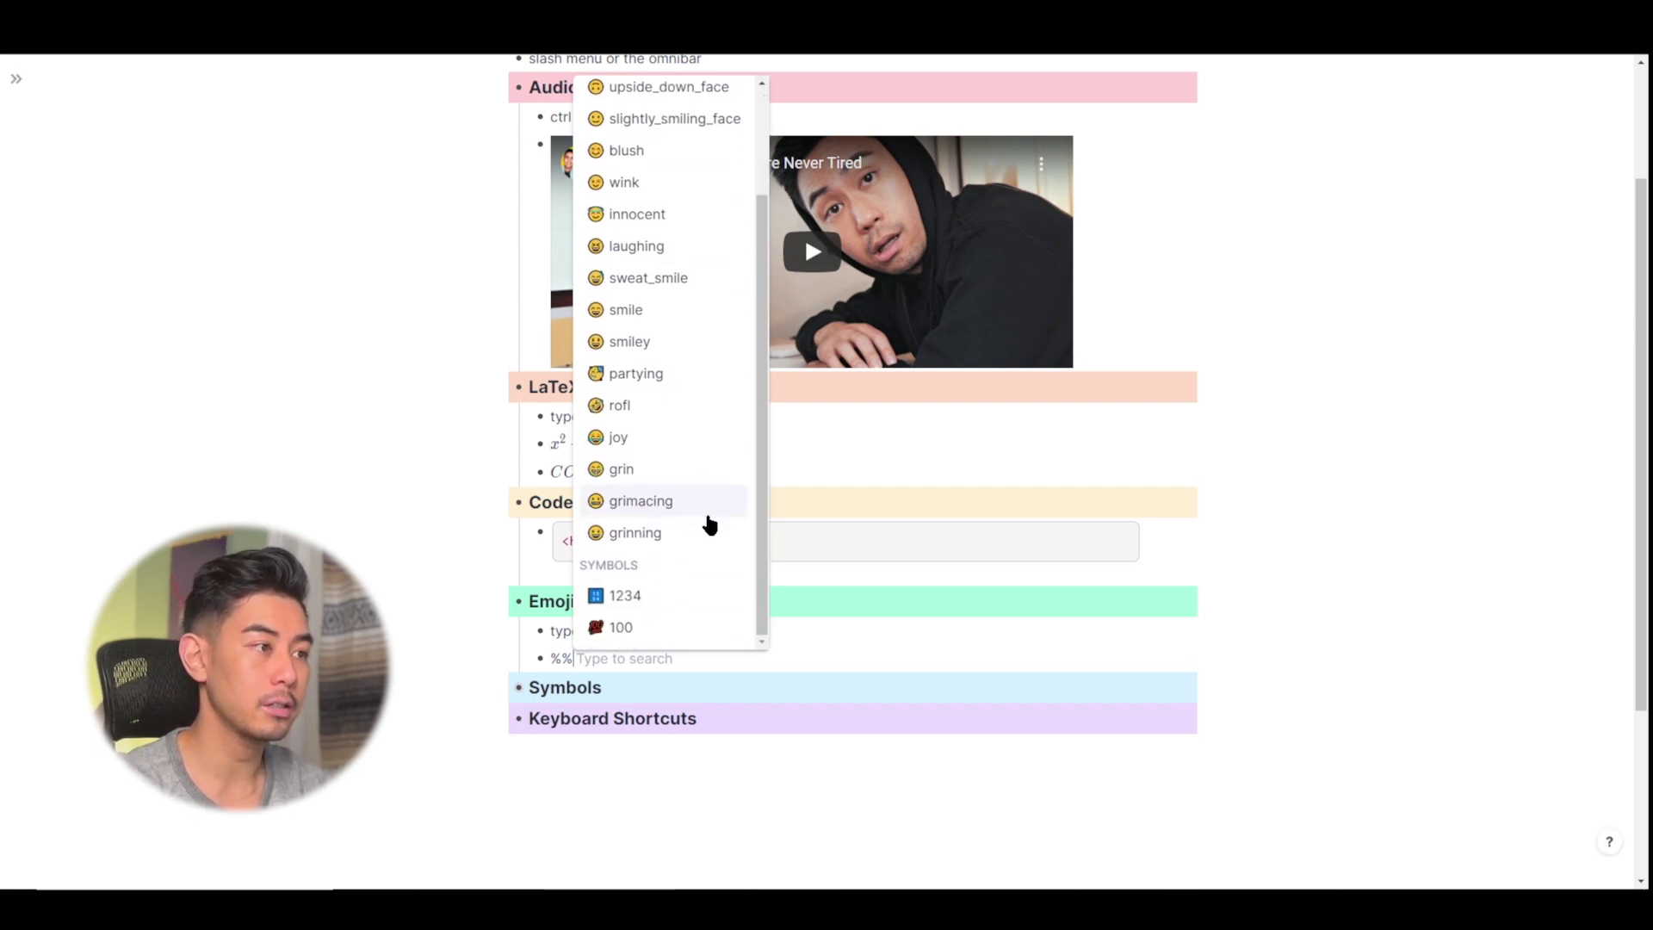
key("Down")
key("Down")
key("Down")
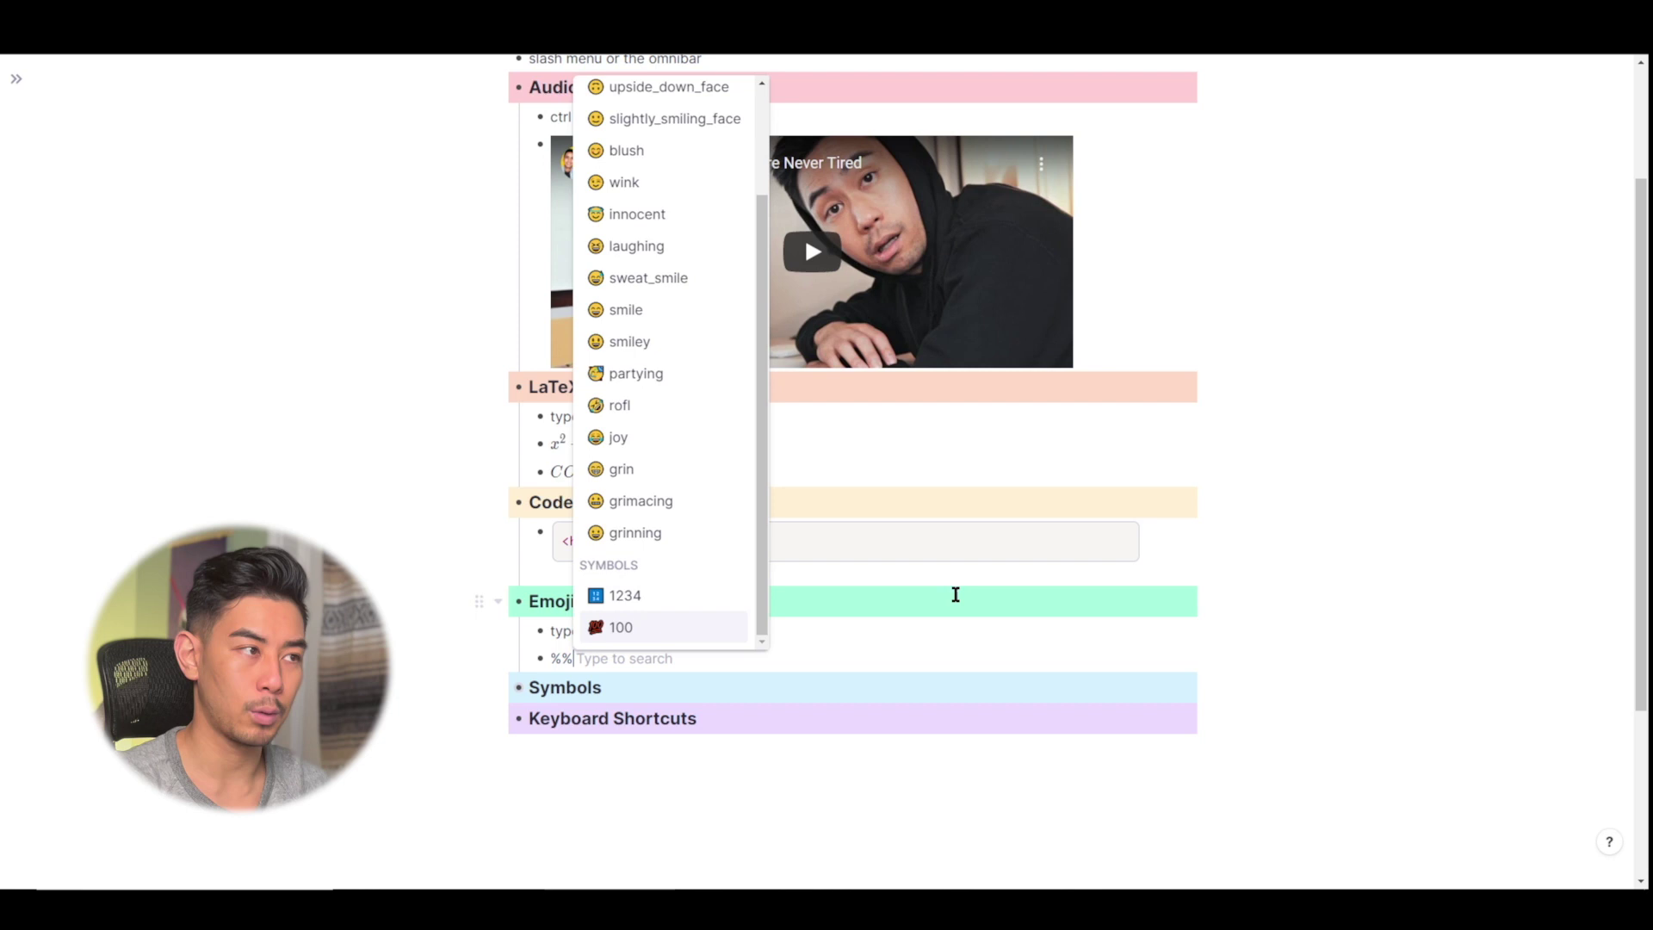
type("fire")
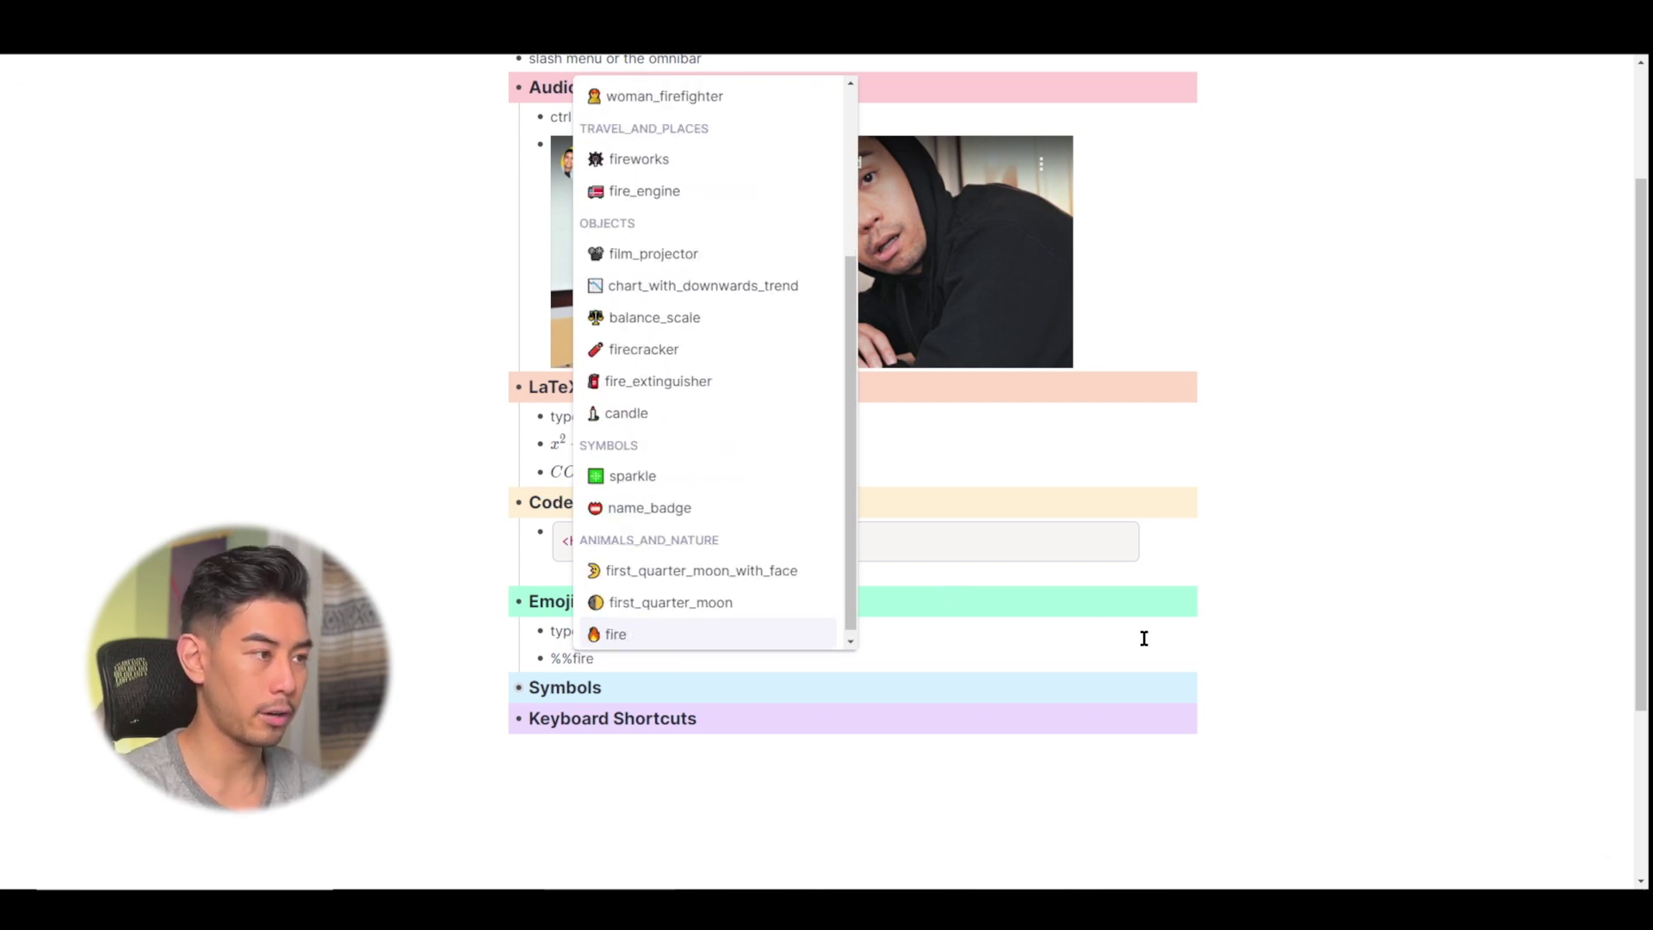
key("Return")
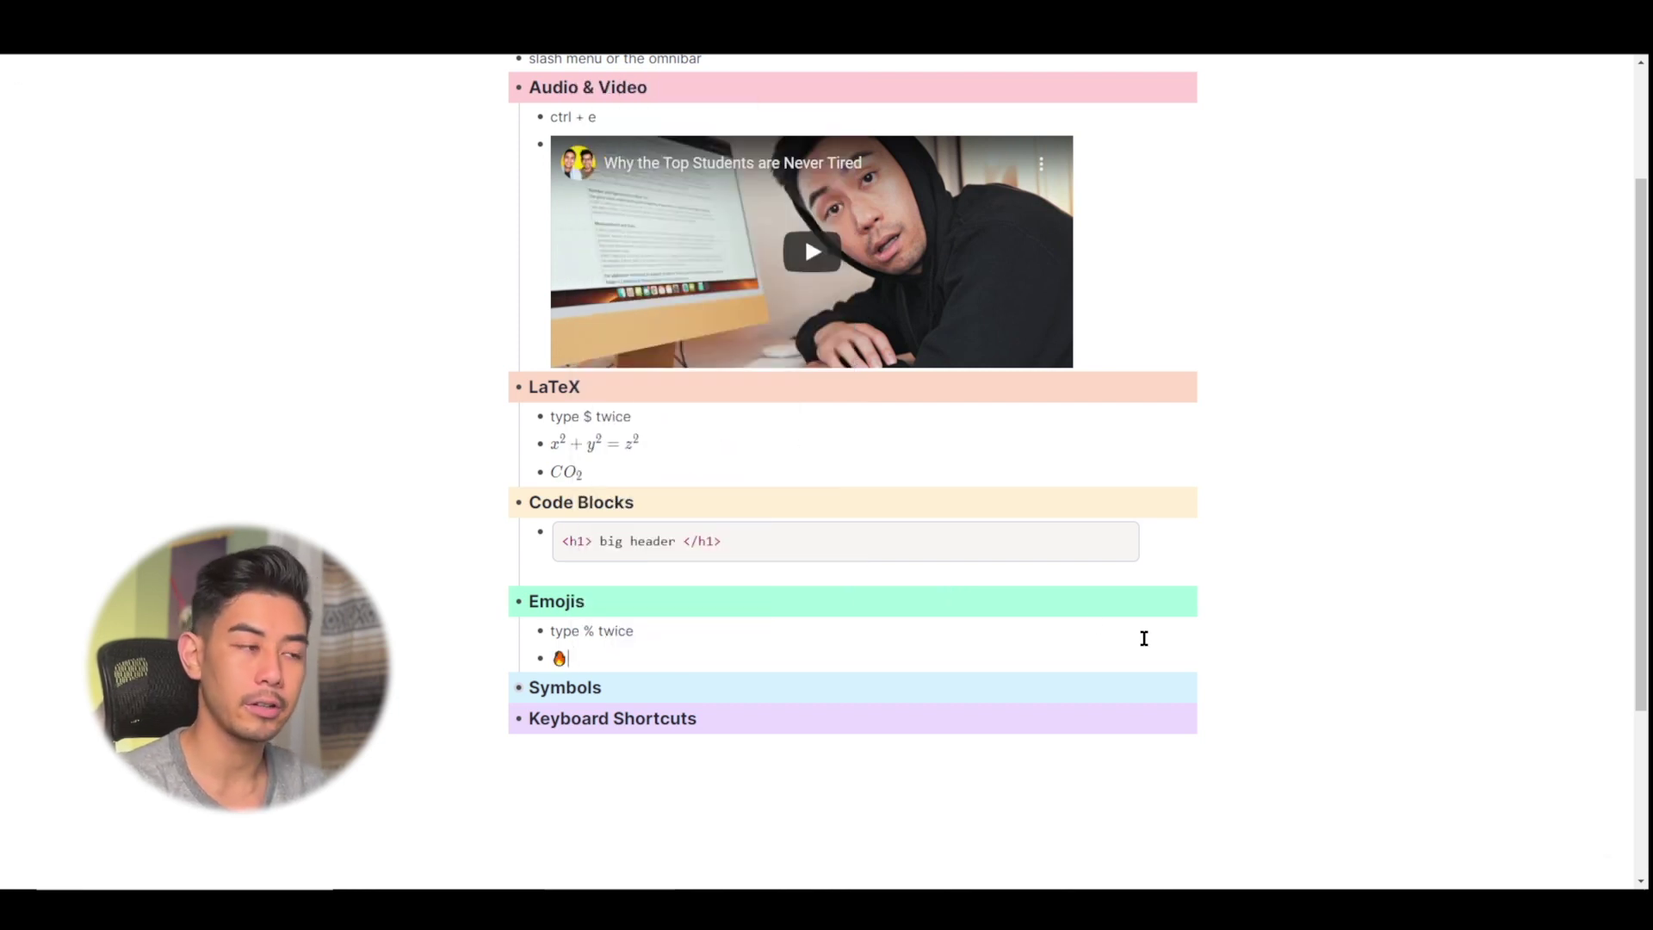
key("space")
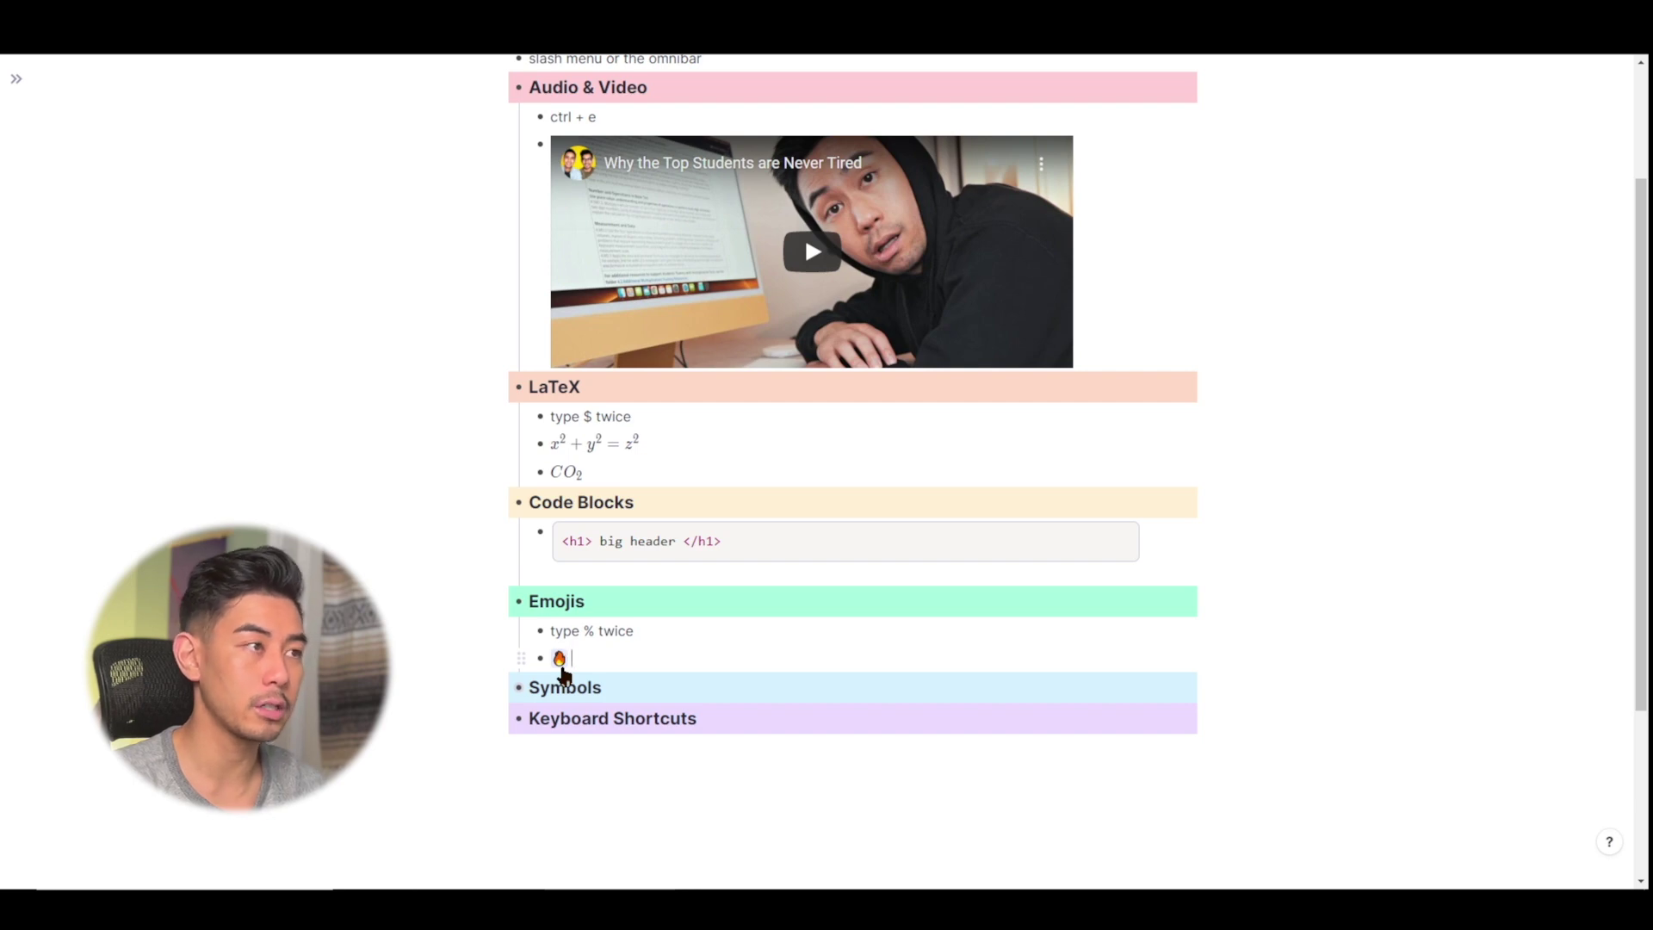
Give the fire emoji's rem the child 'fire is cool' in the side panel, then close it.
left_click(561, 661)
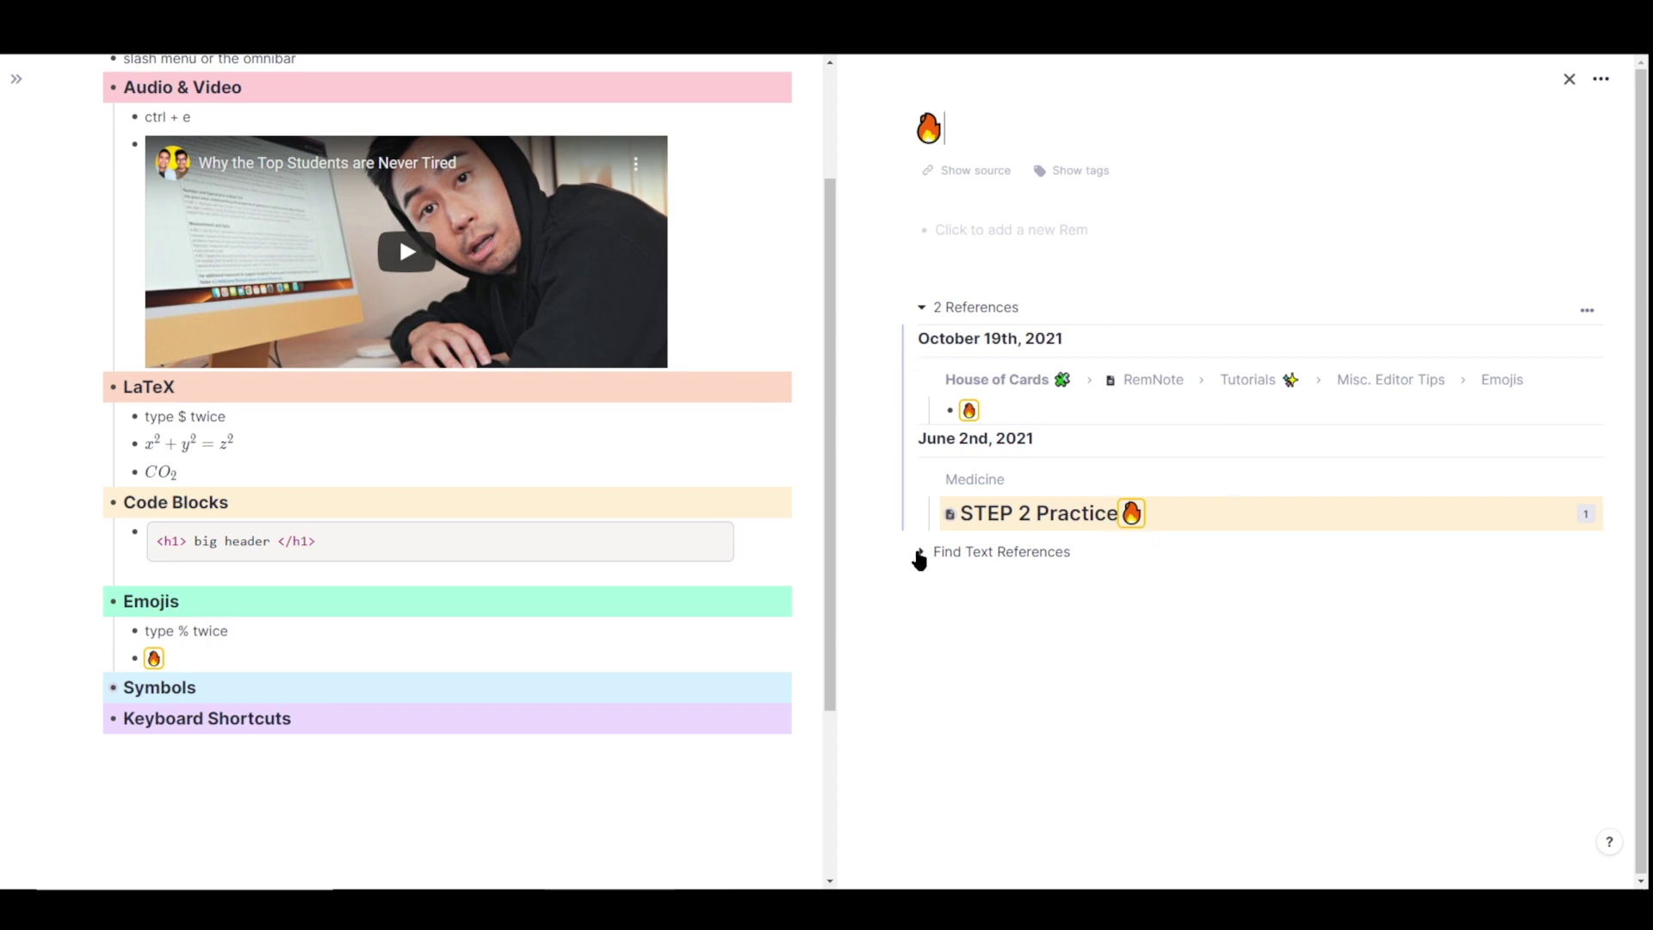
left_click(1087, 236)
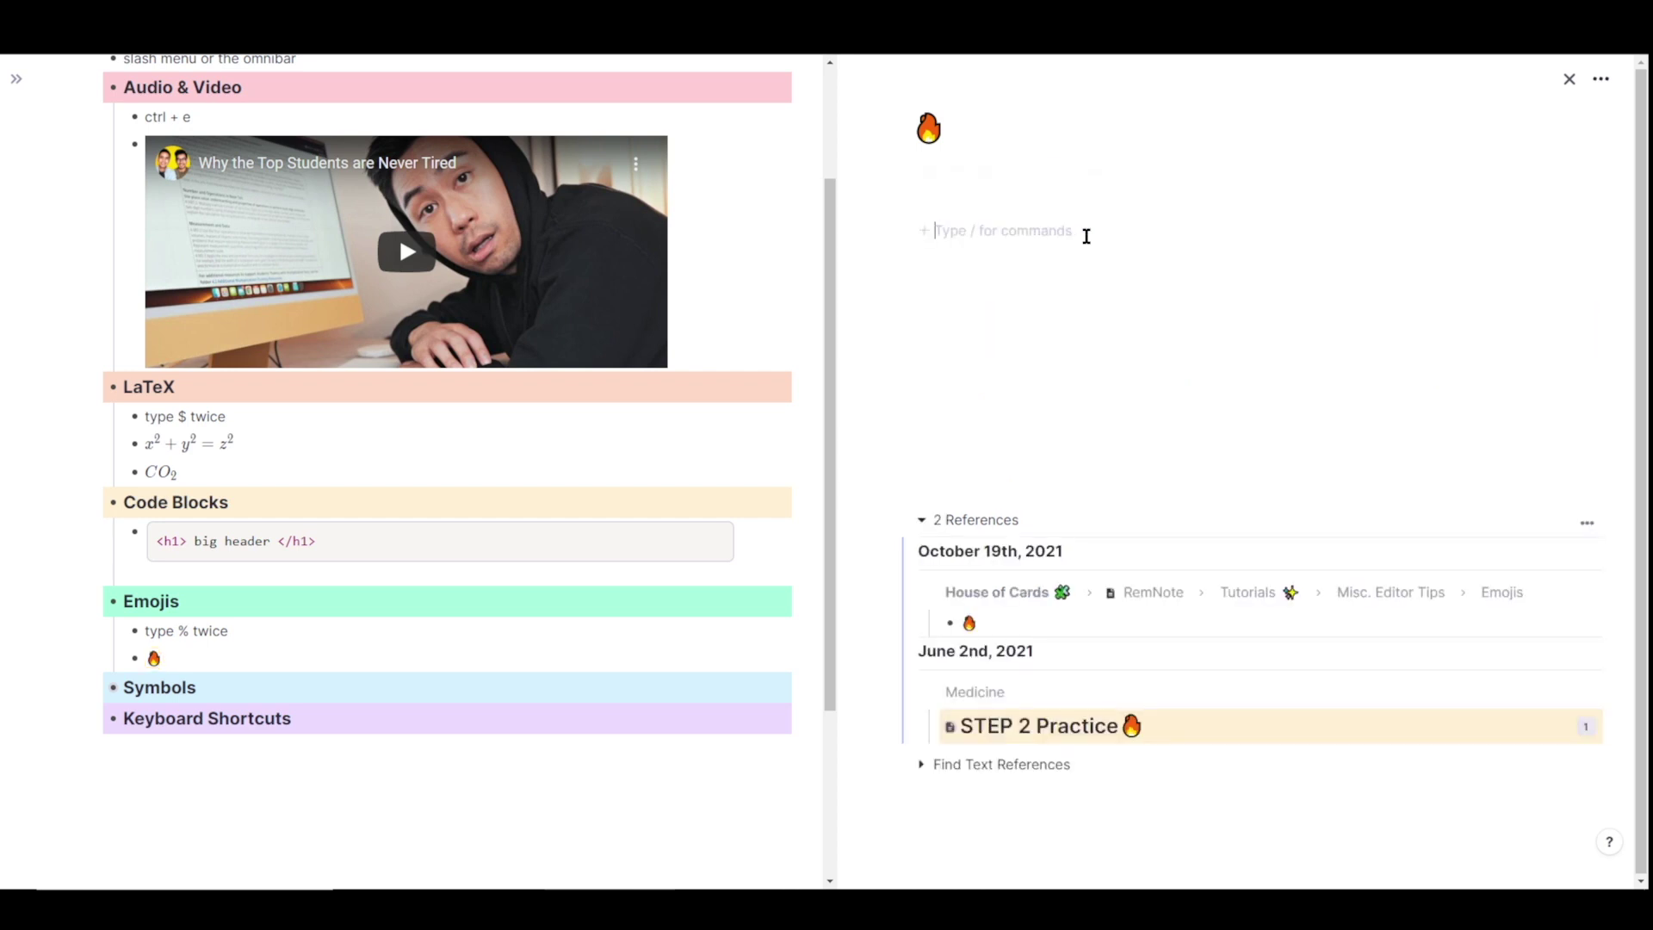
type("fire is cool")
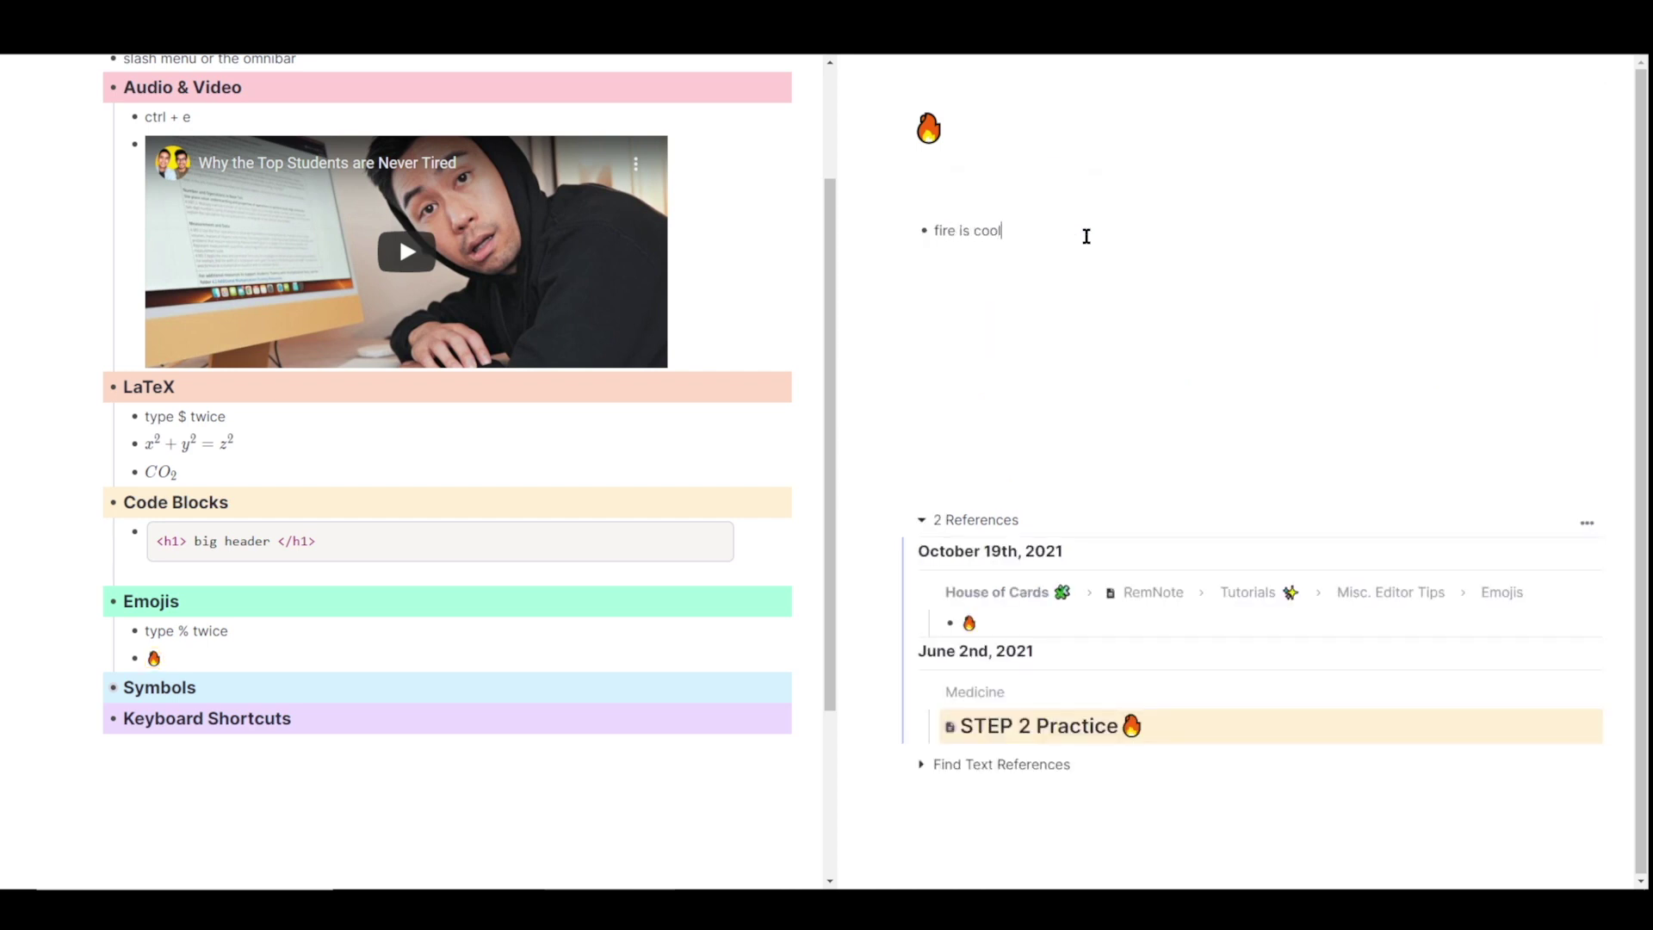
left_click(597, 686)
left_click(153, 661)
left_click(1570, 80)
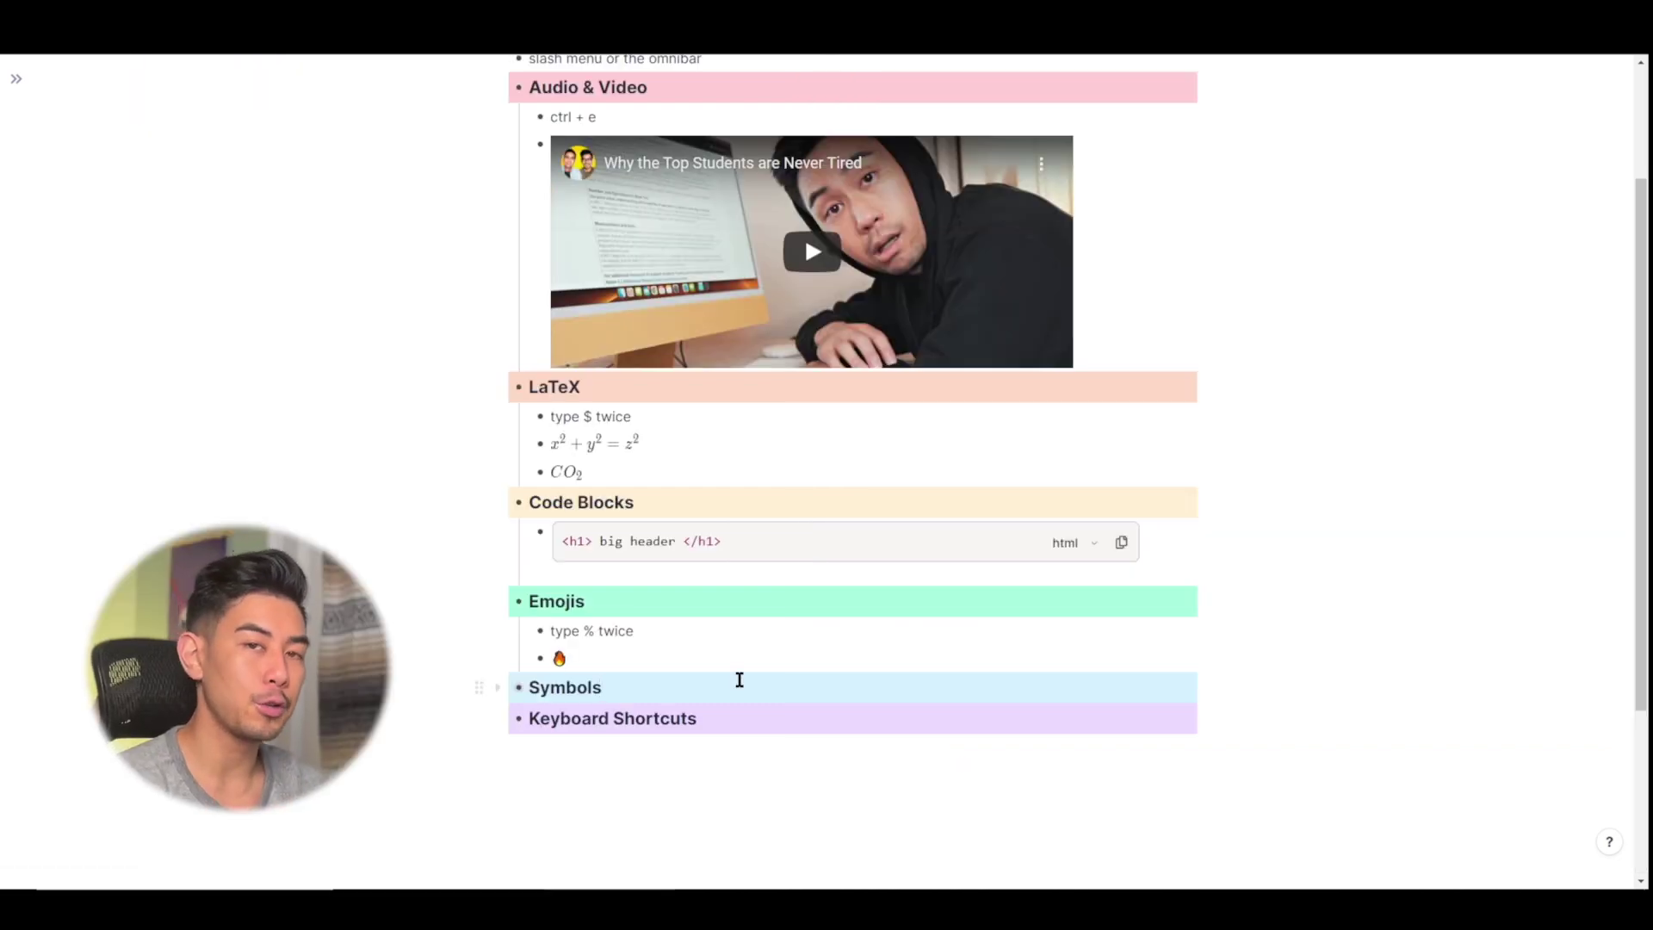
Under Symbols, add bullets '5 >= x + 2' and 'a => b', auto-converted to ≥ and ⇒.
key("ctrl+Down")
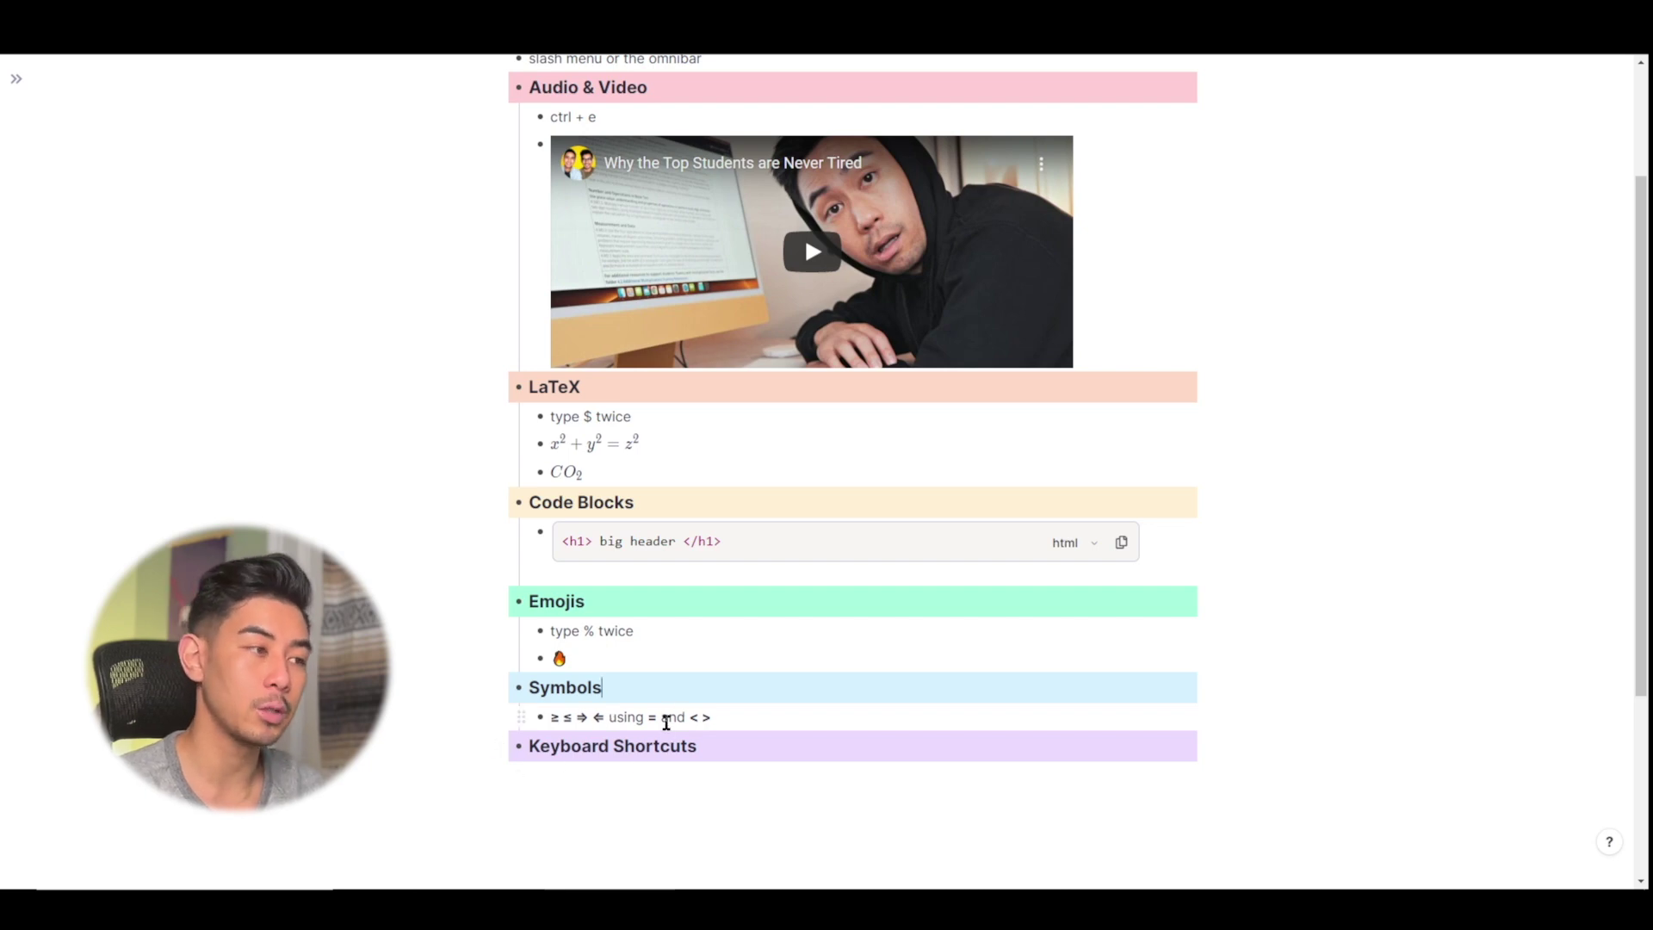
left_click(759, 726)
key("Return")
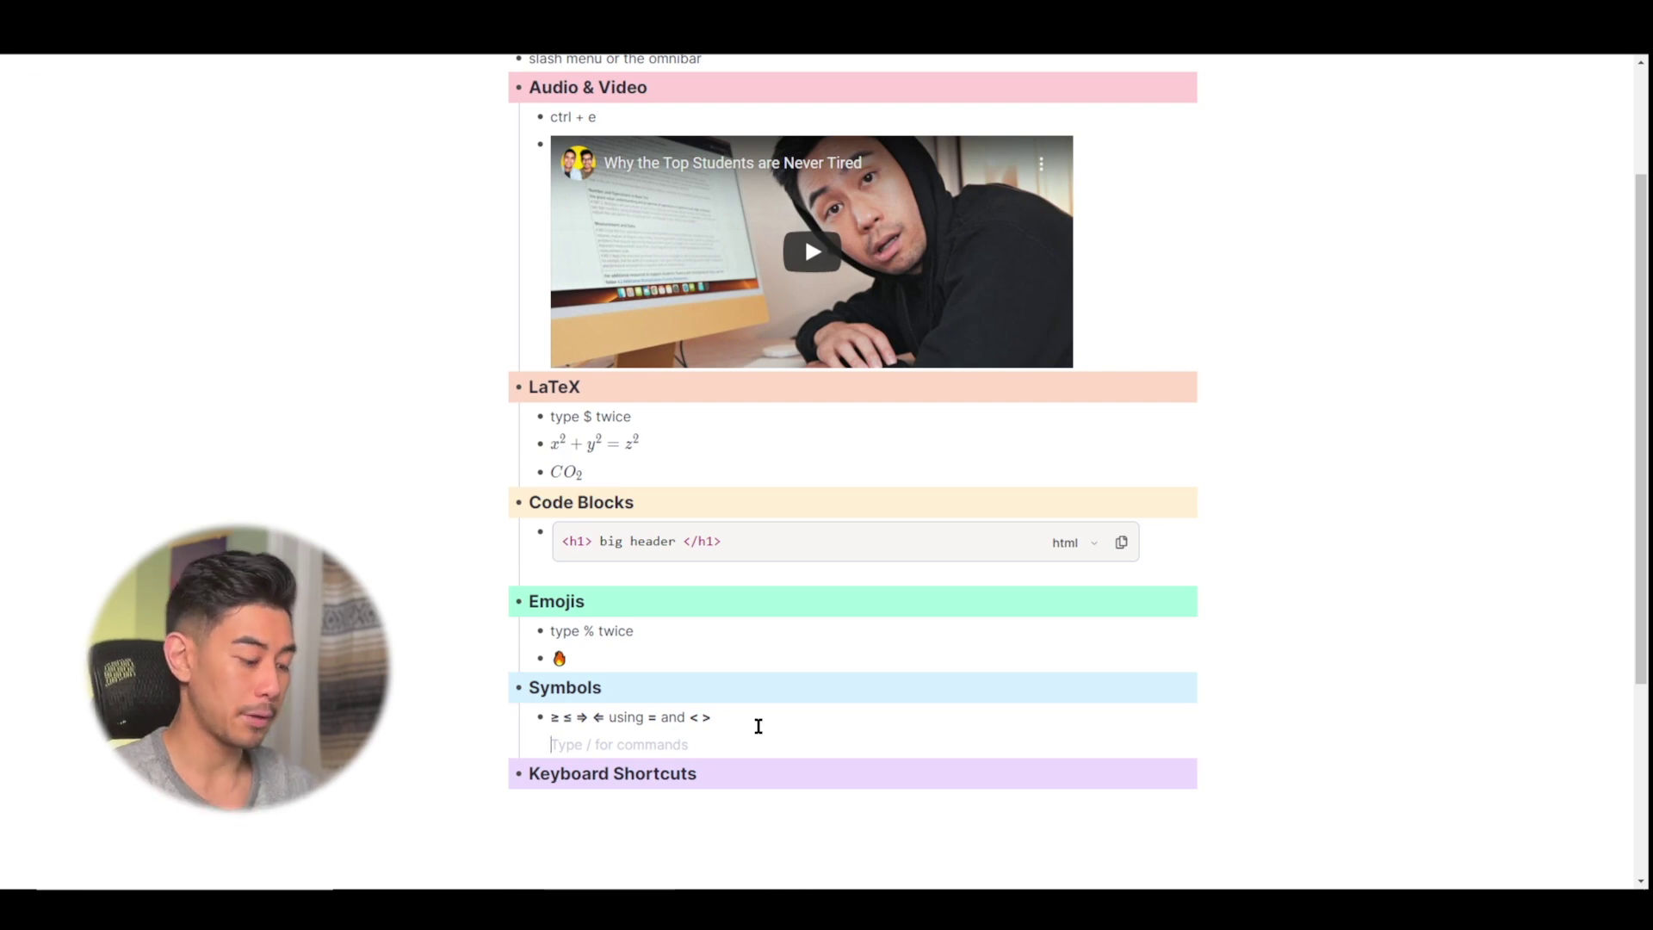
type("5")
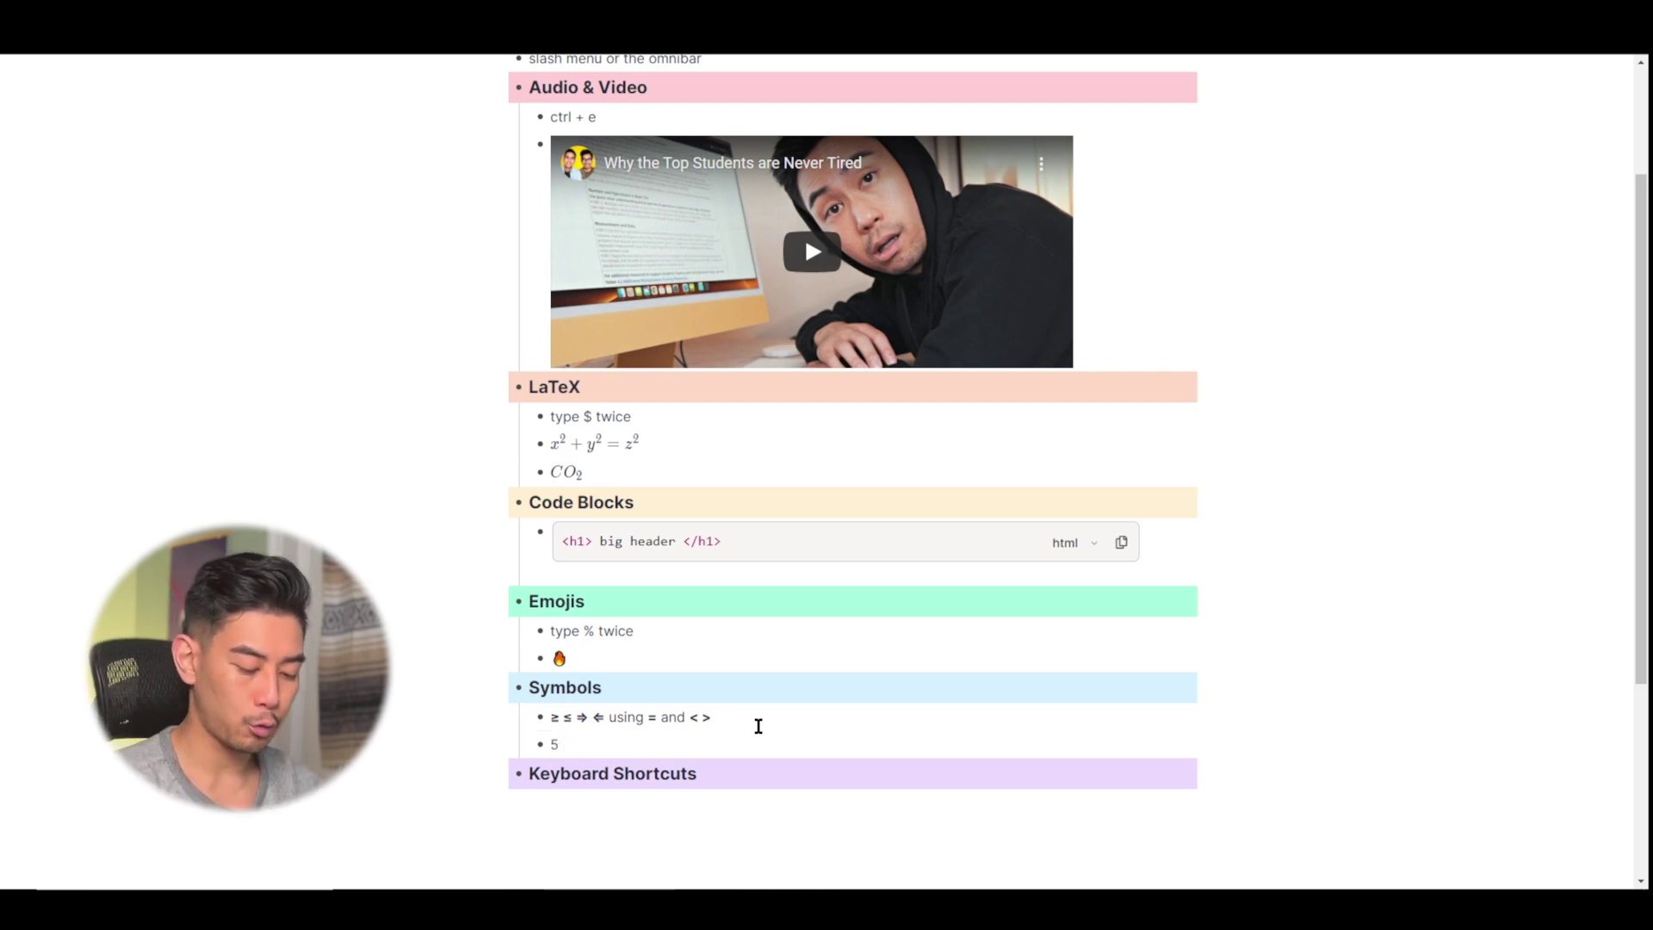
type(" >=")
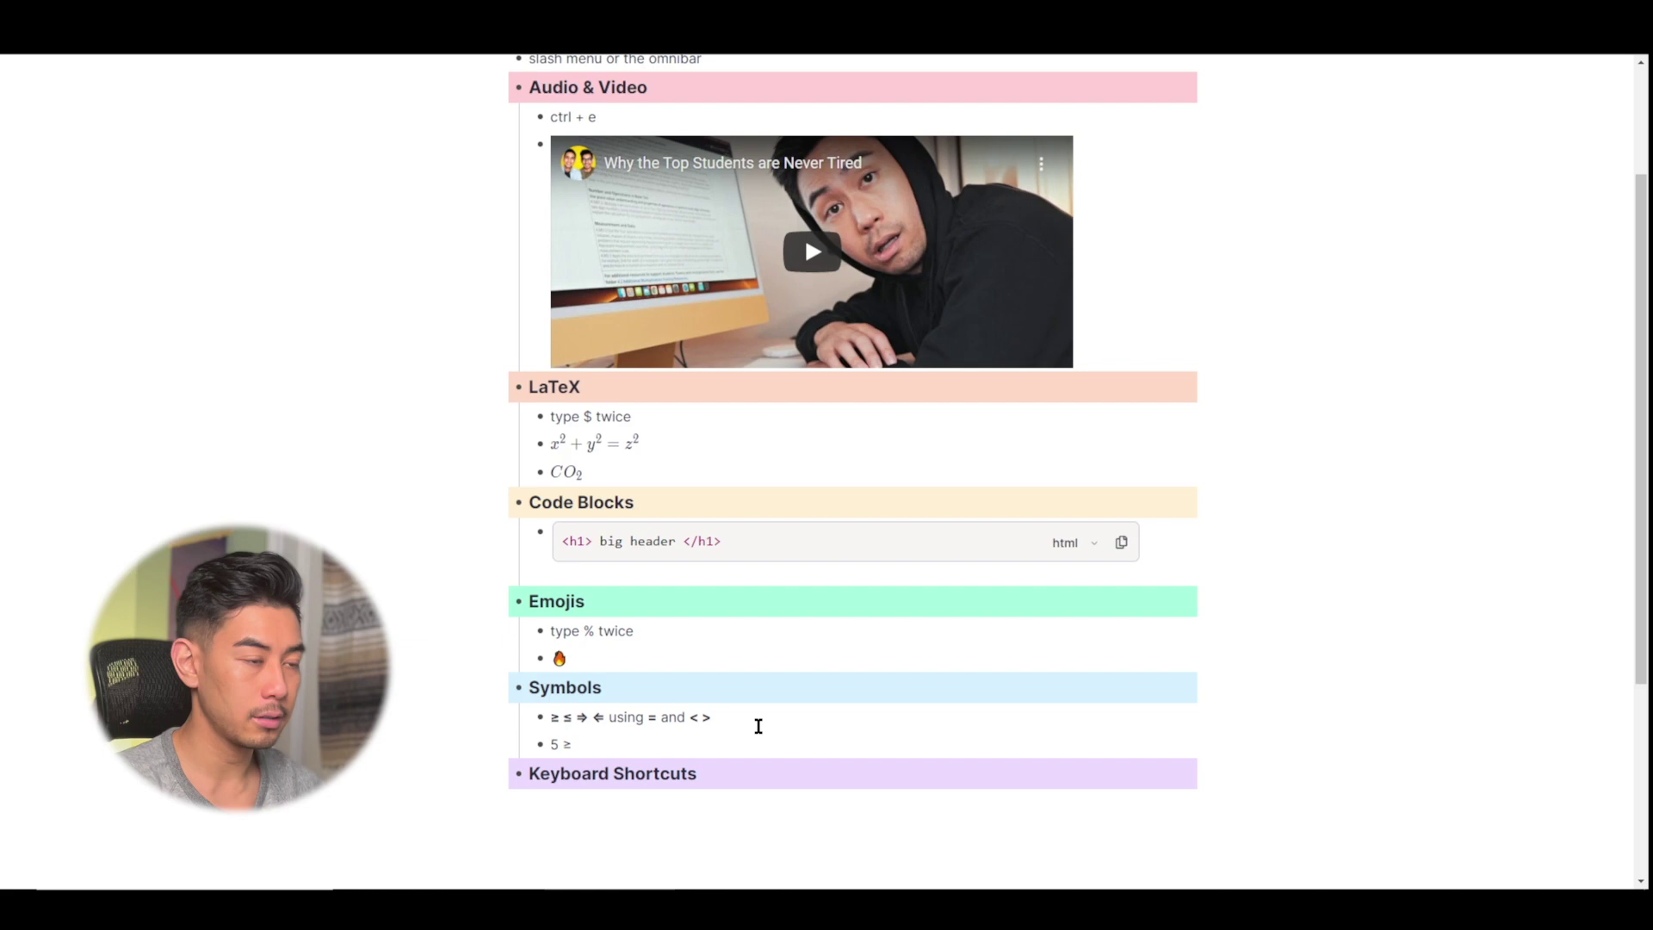
type(" x + 2")
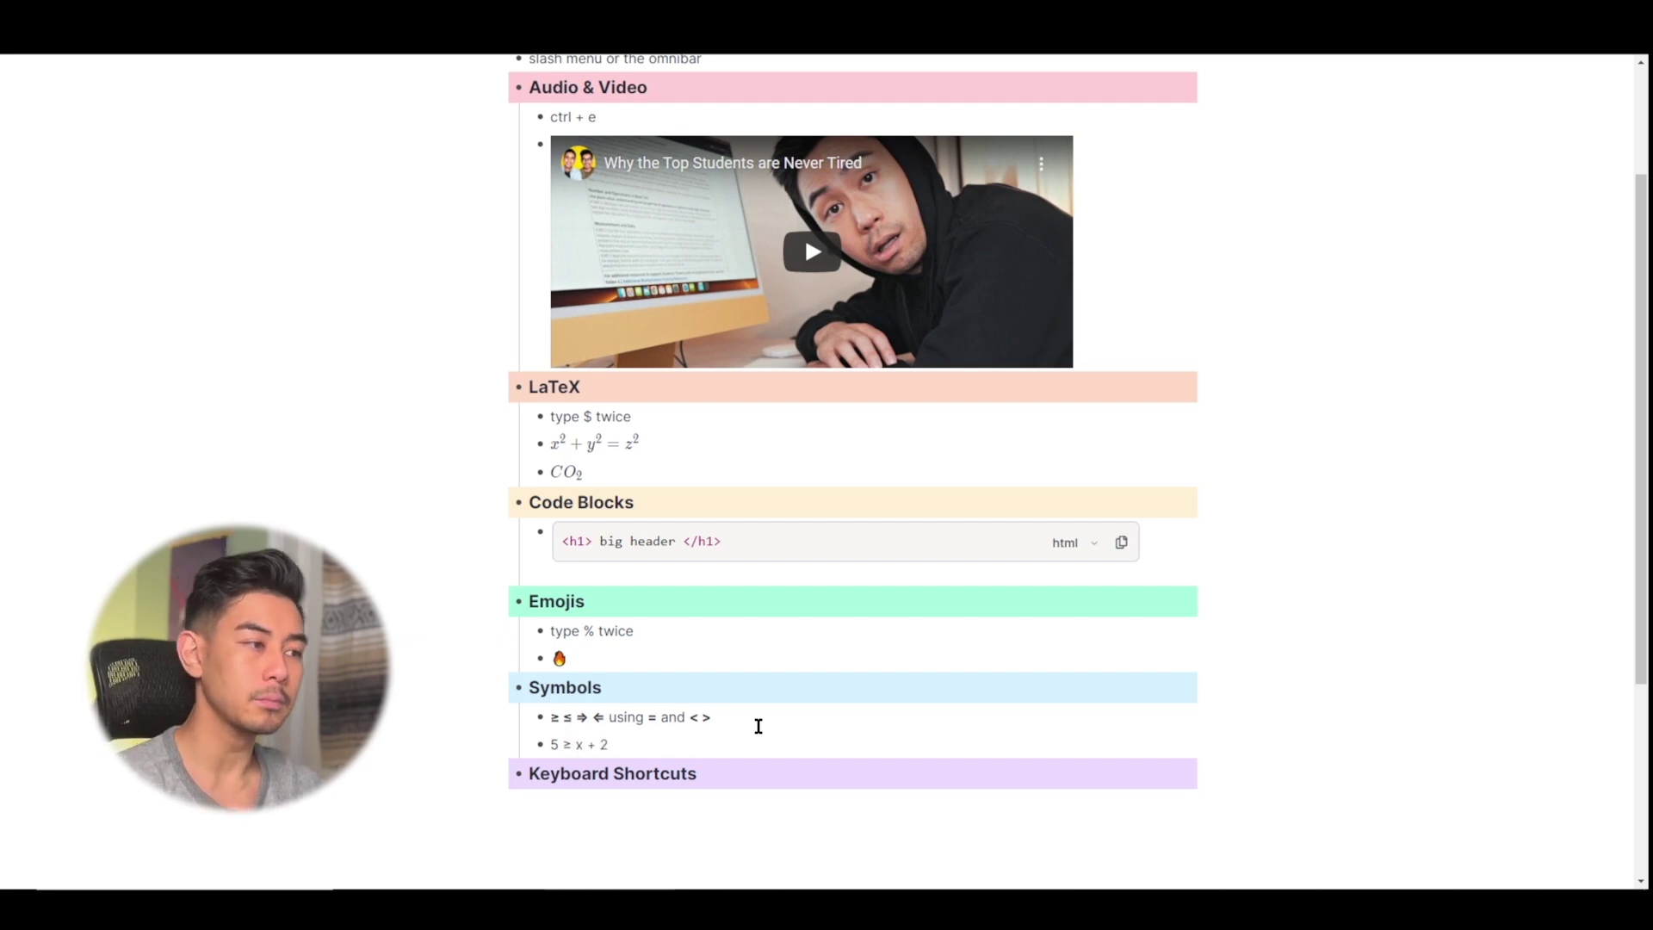
key("Return")
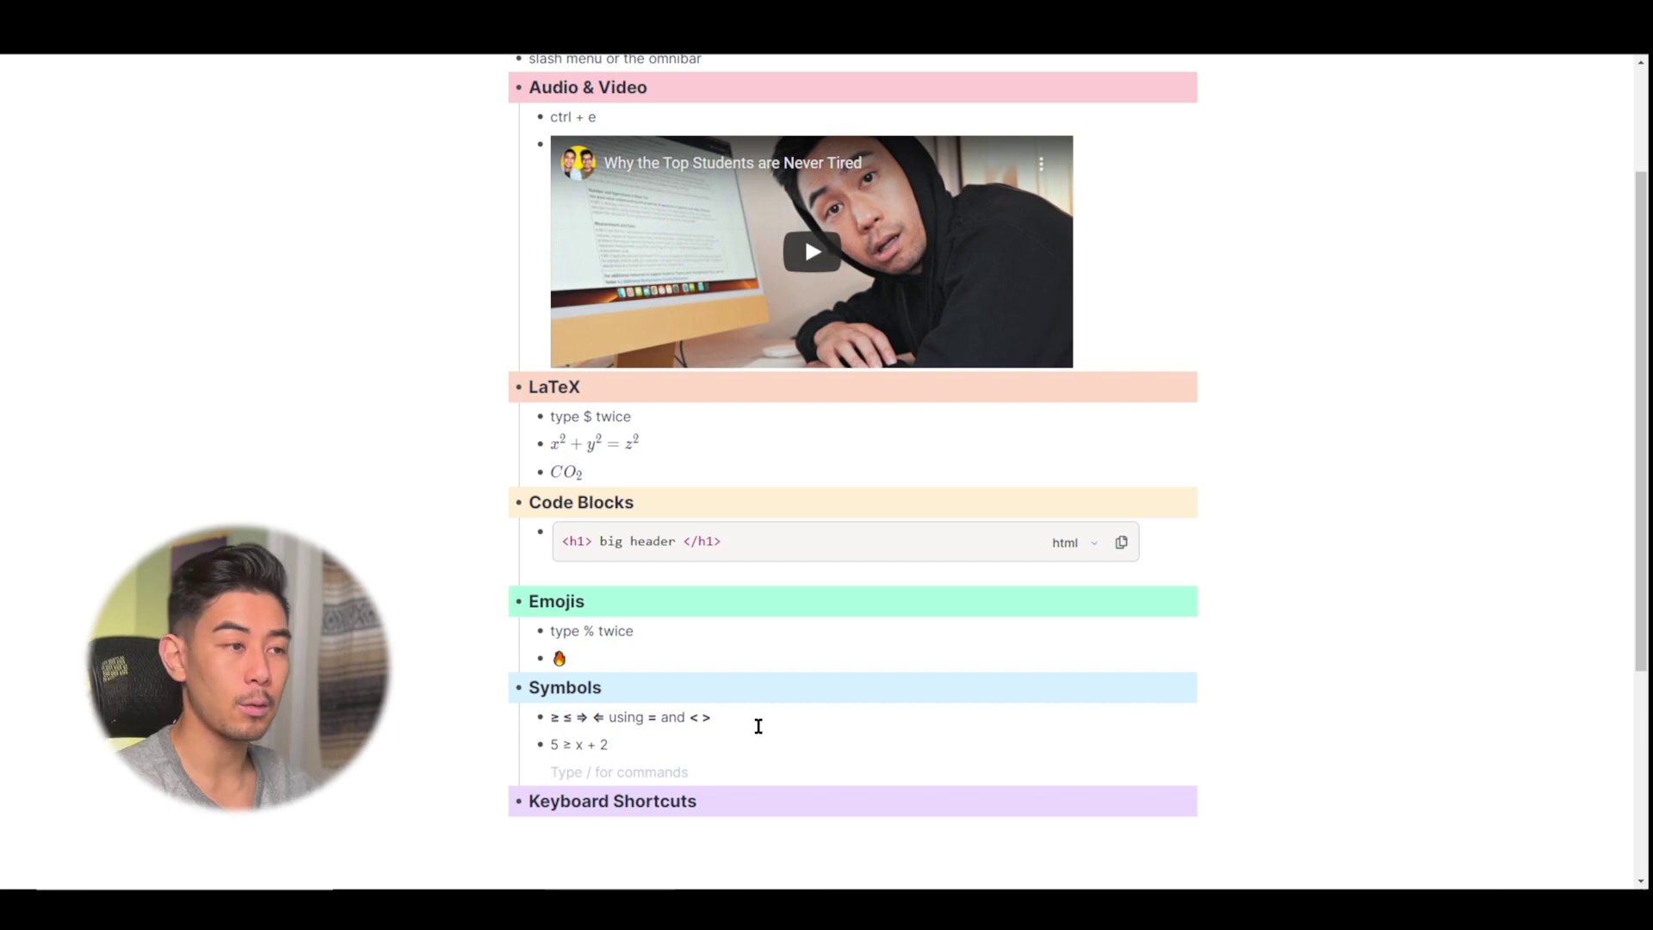
type("a")
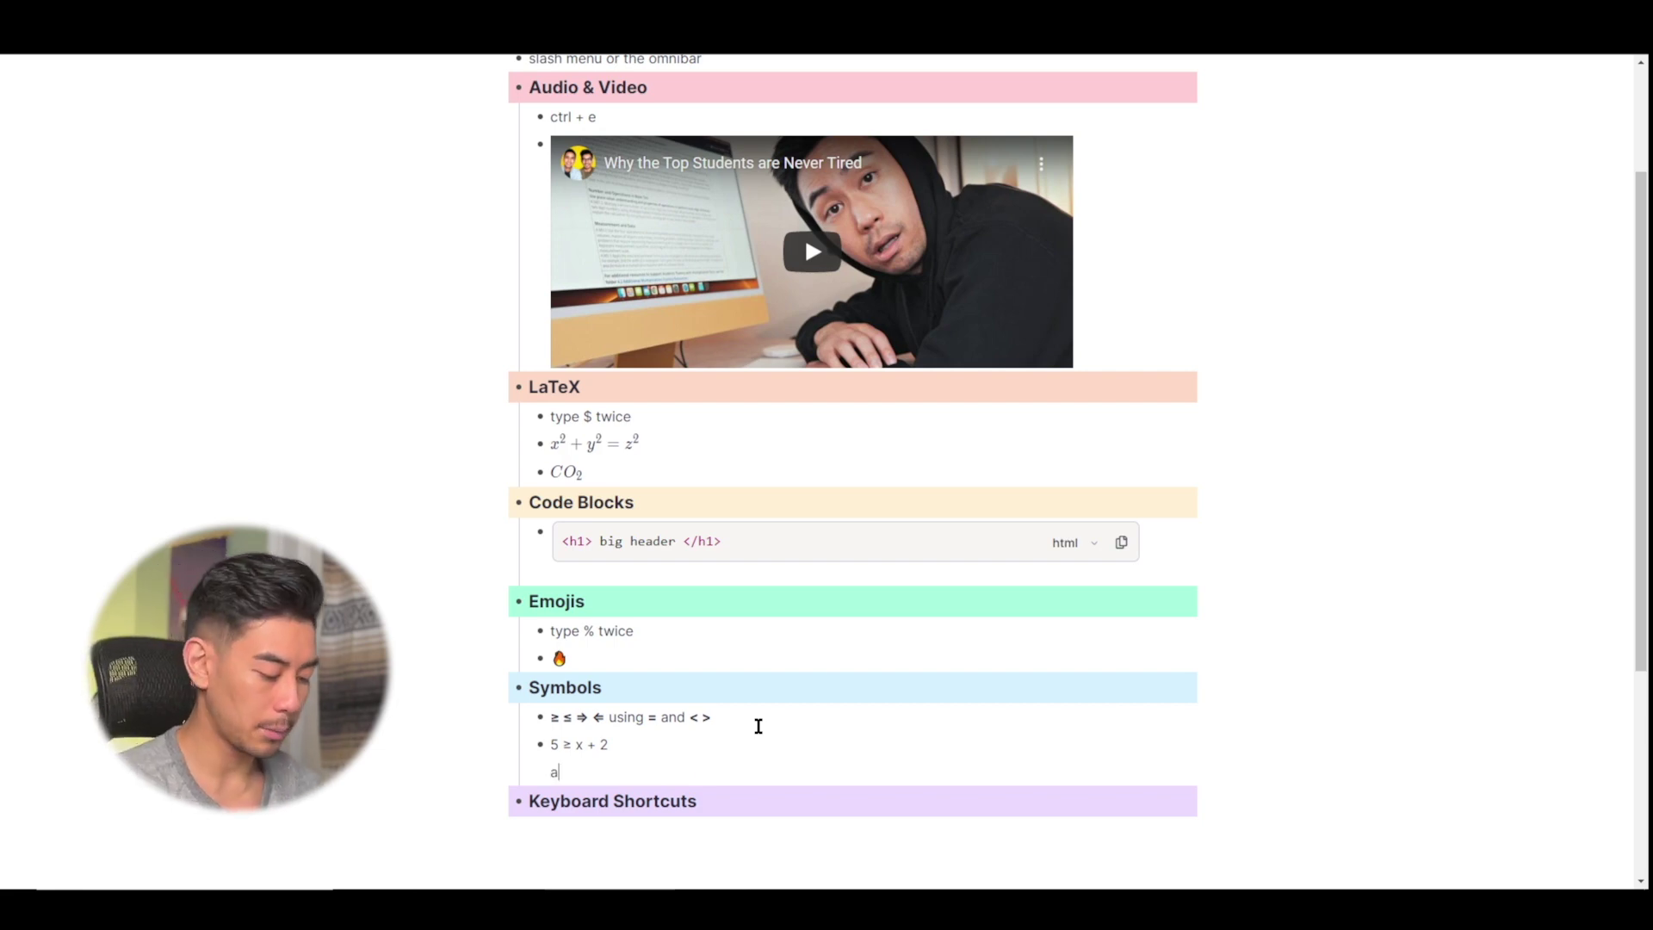
type(" =")
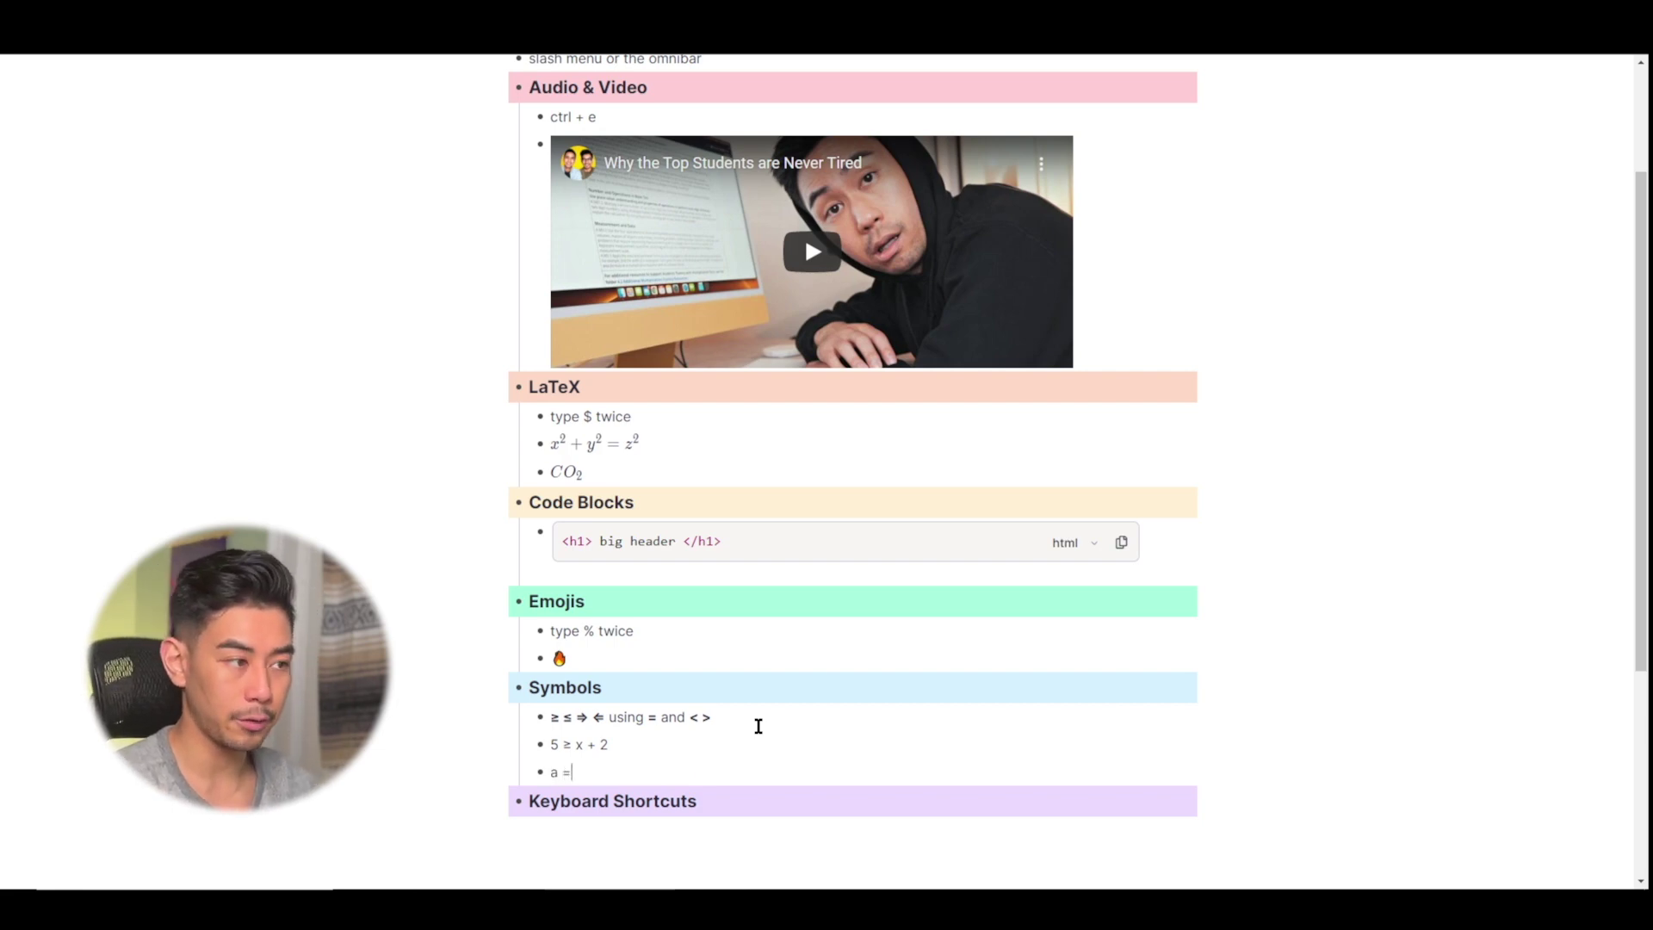
type(">")
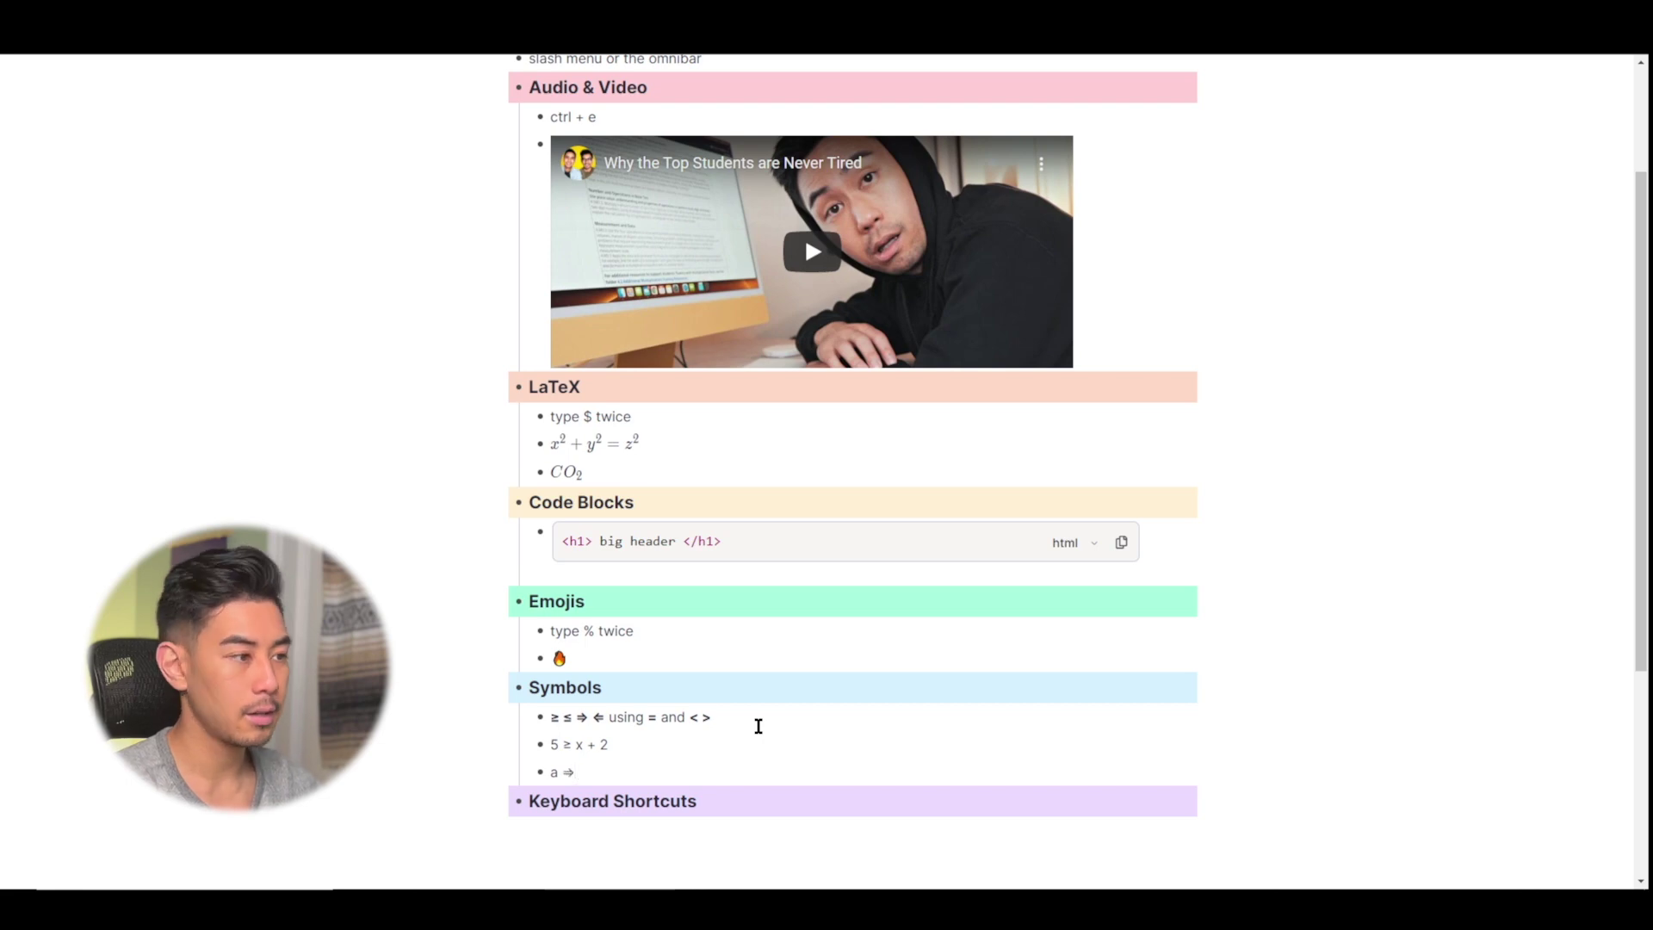
type(" b")
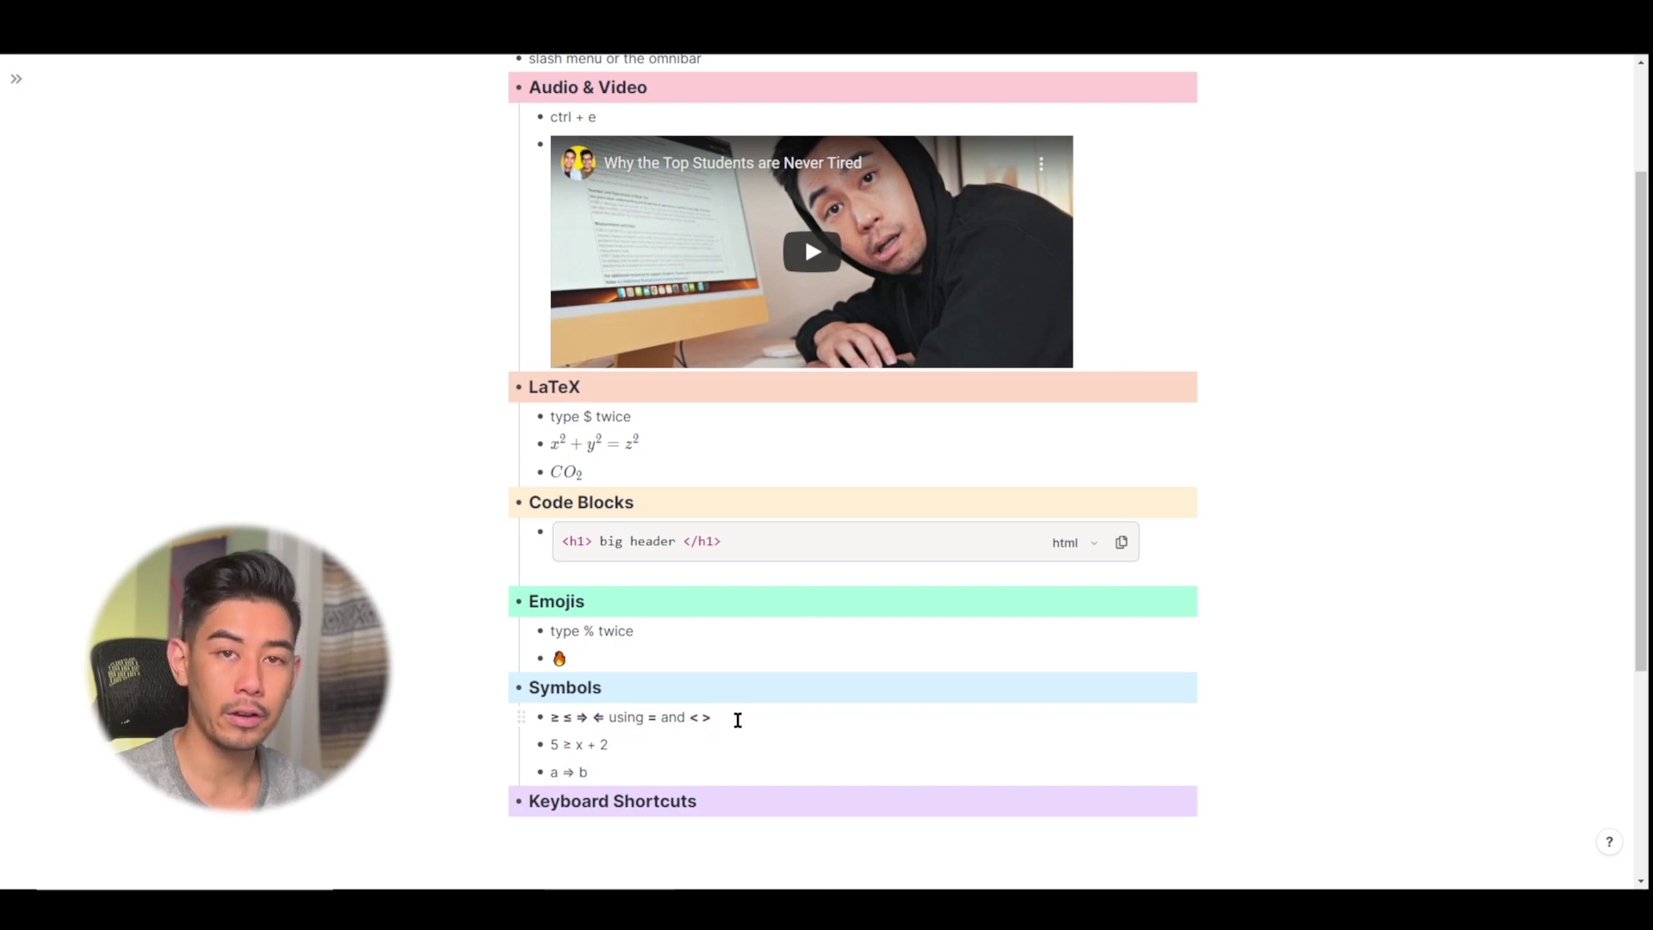
left_click_drag(555, 718, 607, 719)
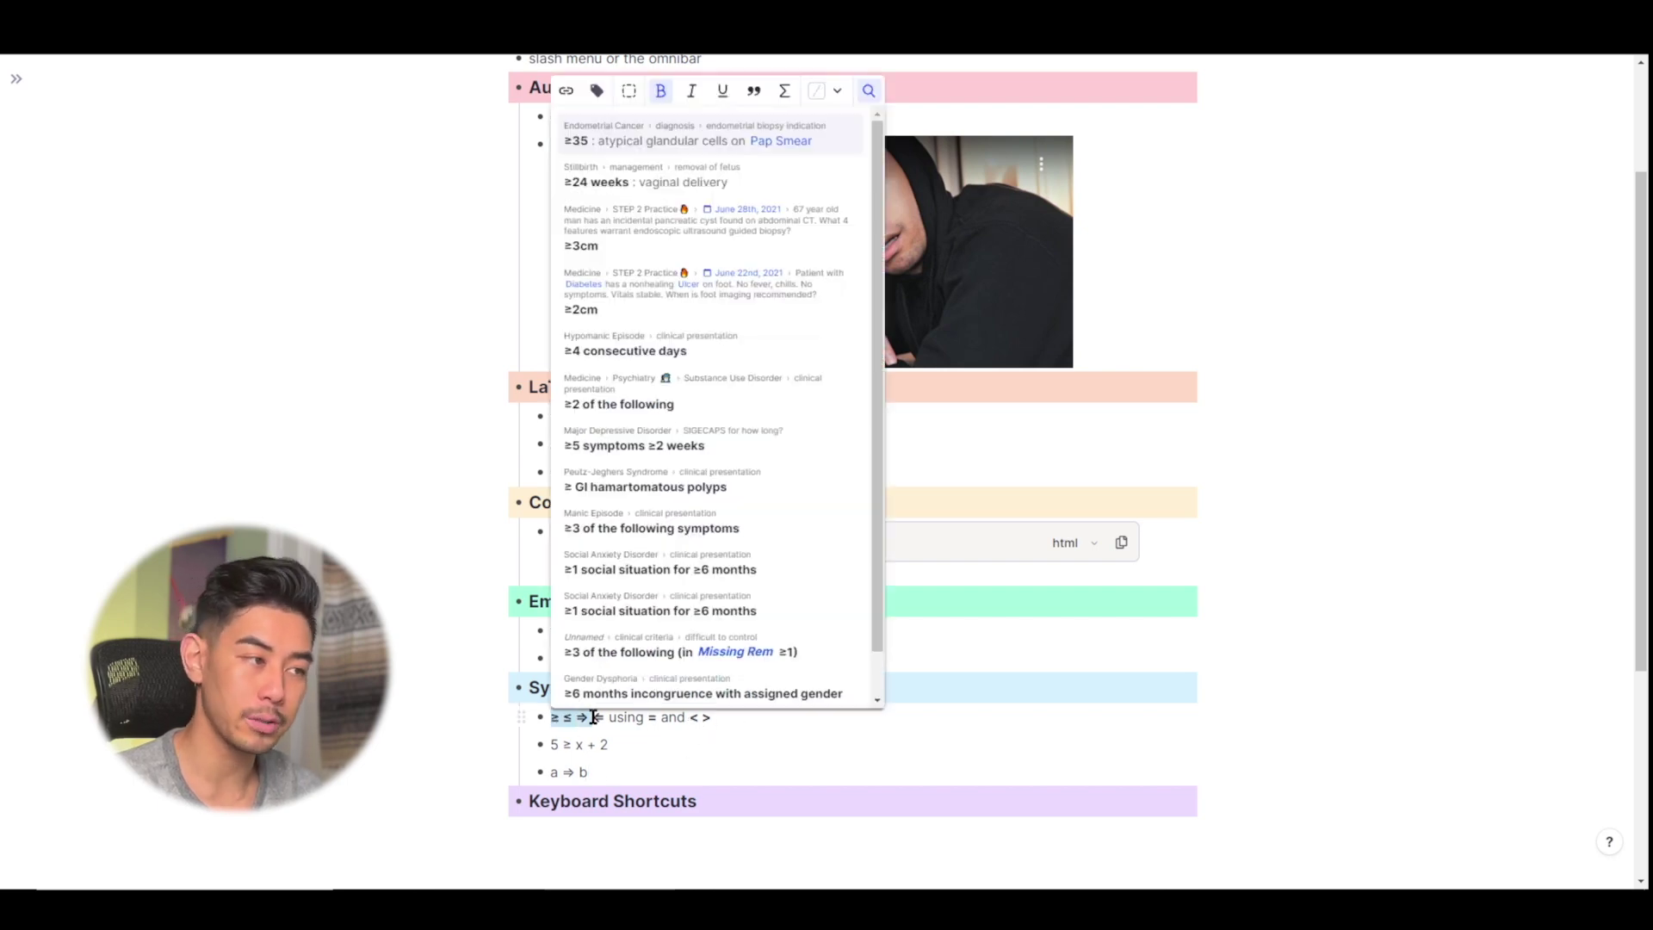
left_click(661, 739)
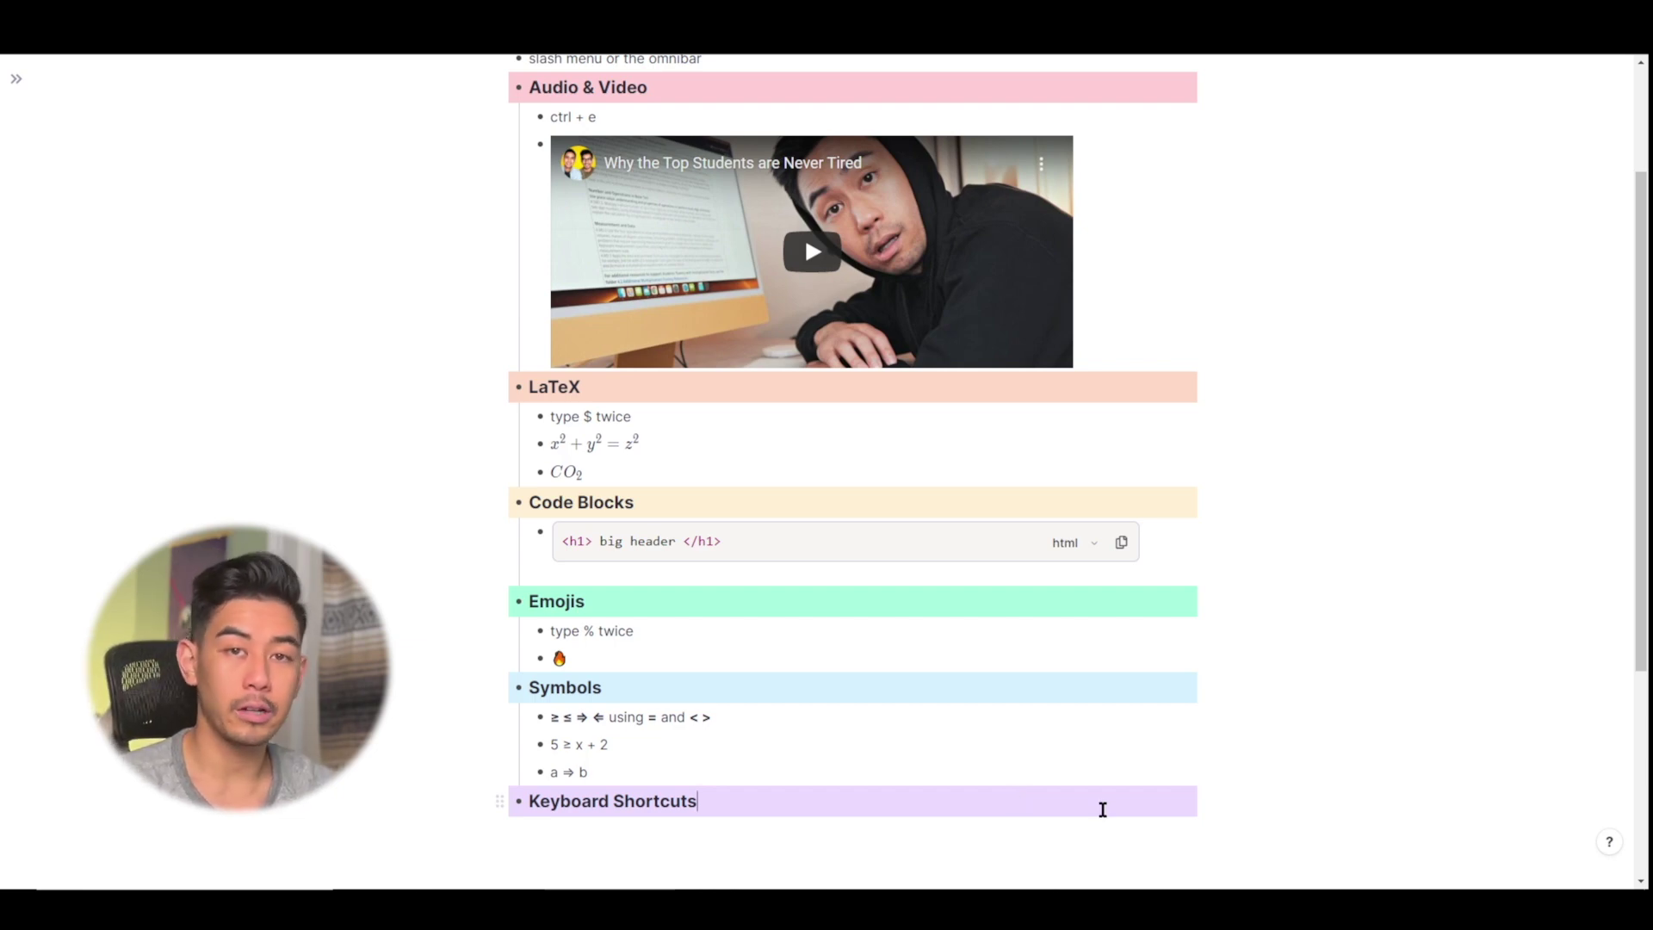
Show Keyboard Shortcuts from the help menu and filter them by 'portal'.
left_click(1608, 843)
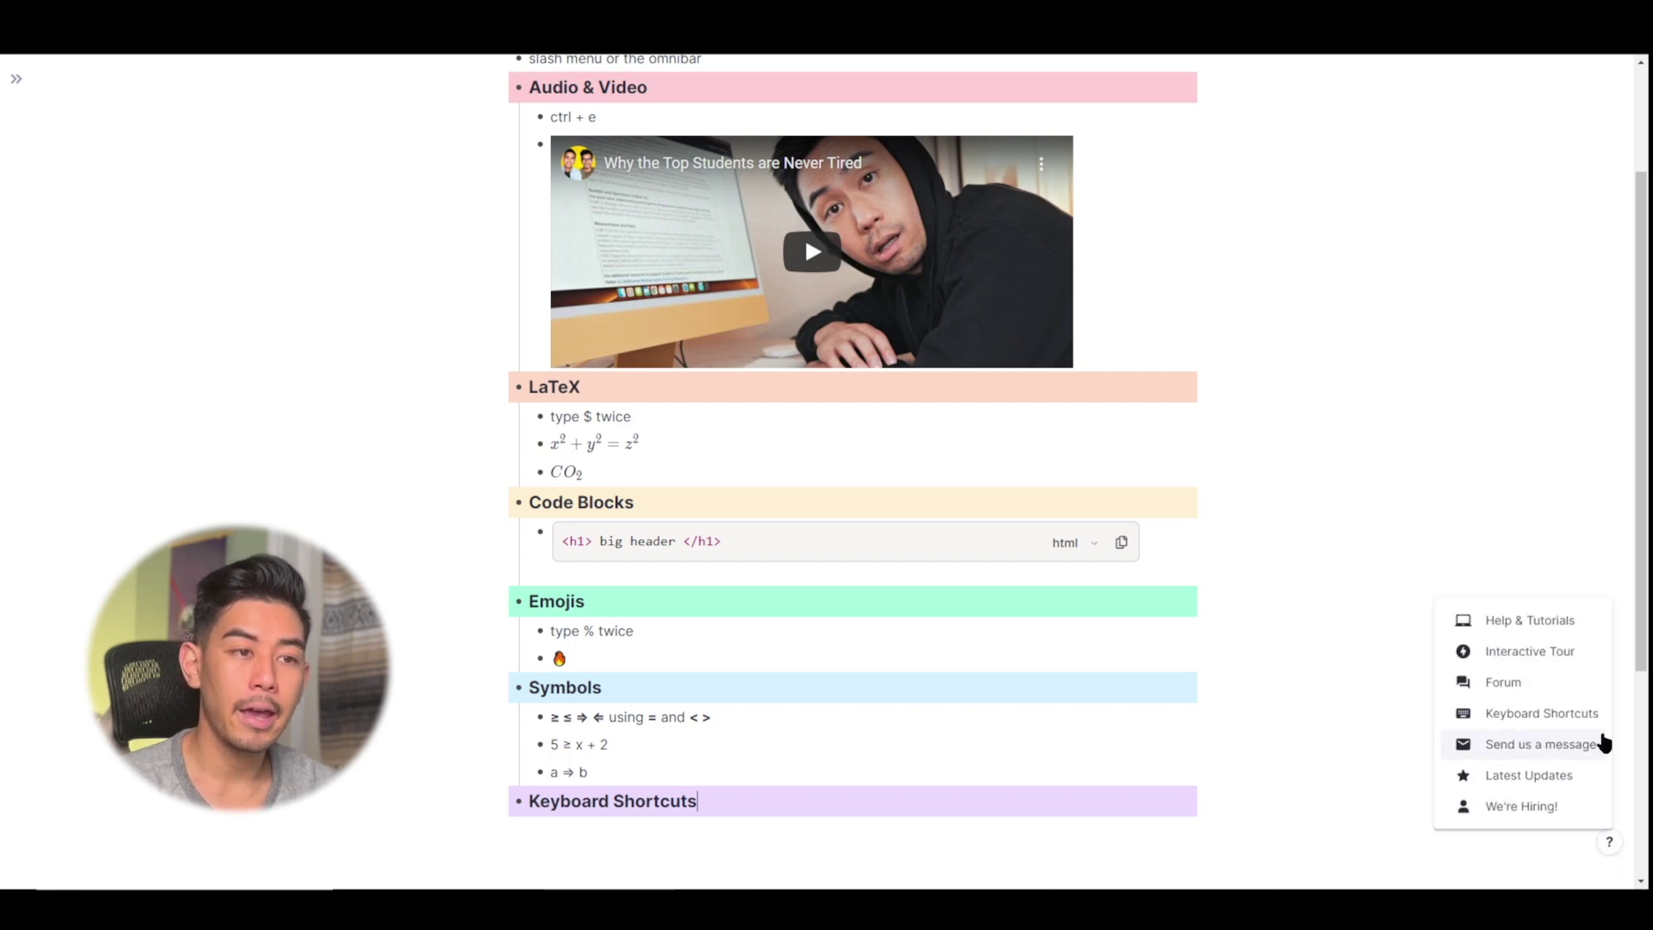
left_click(1496, 717)
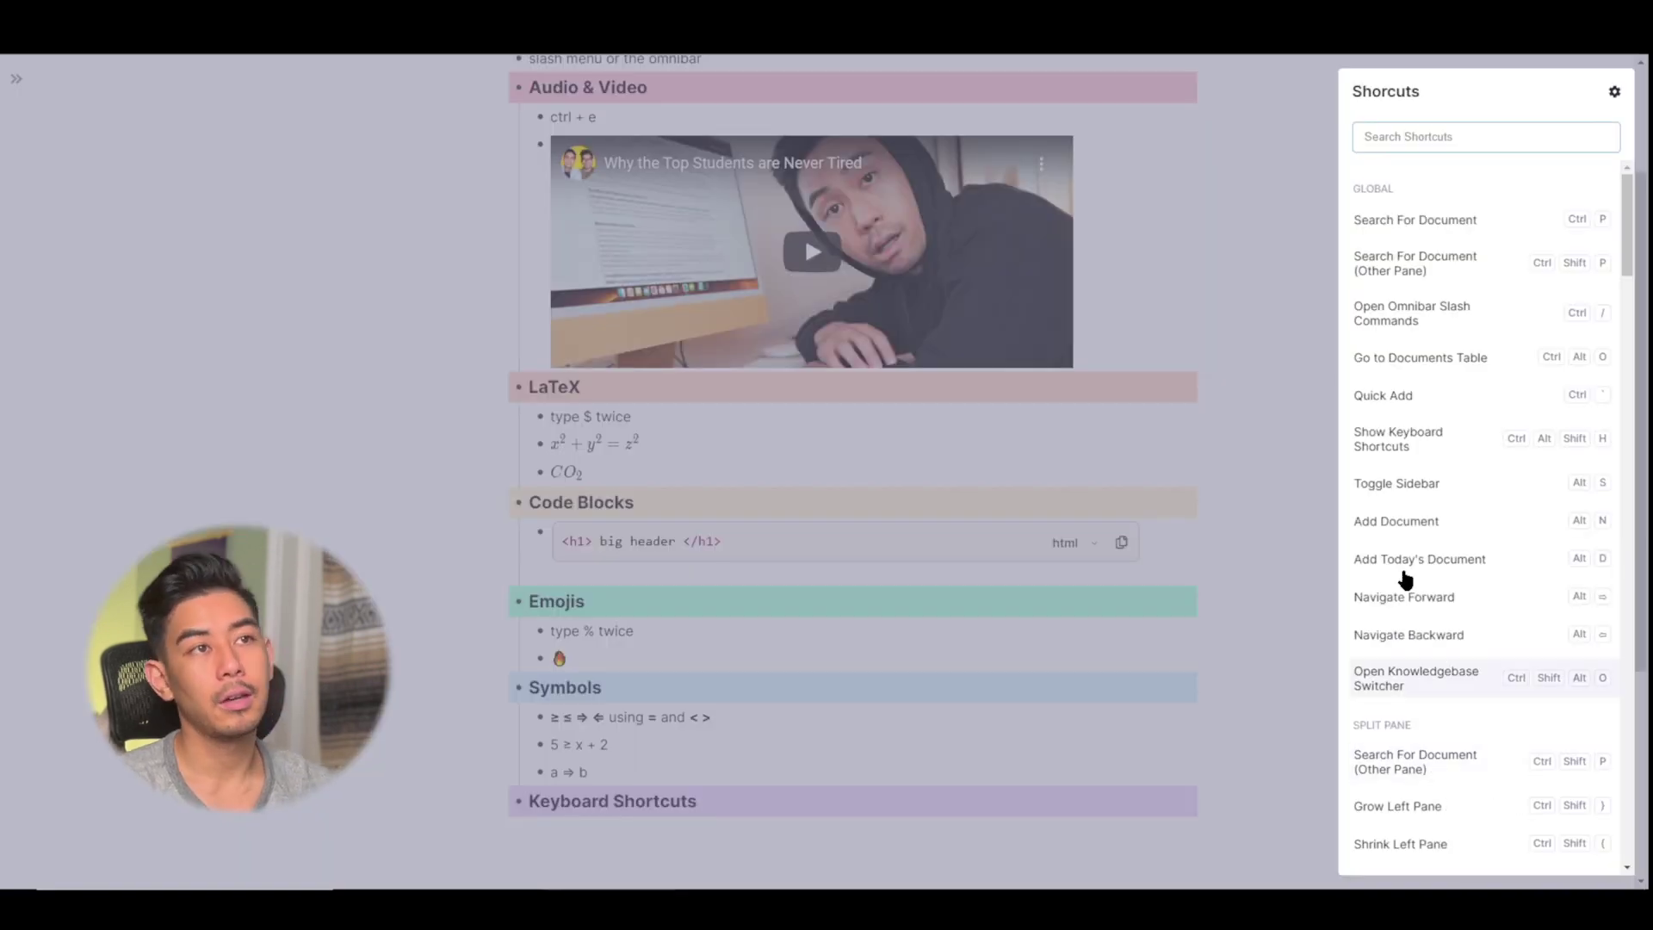
scroll(1532, 302, "down", 5)
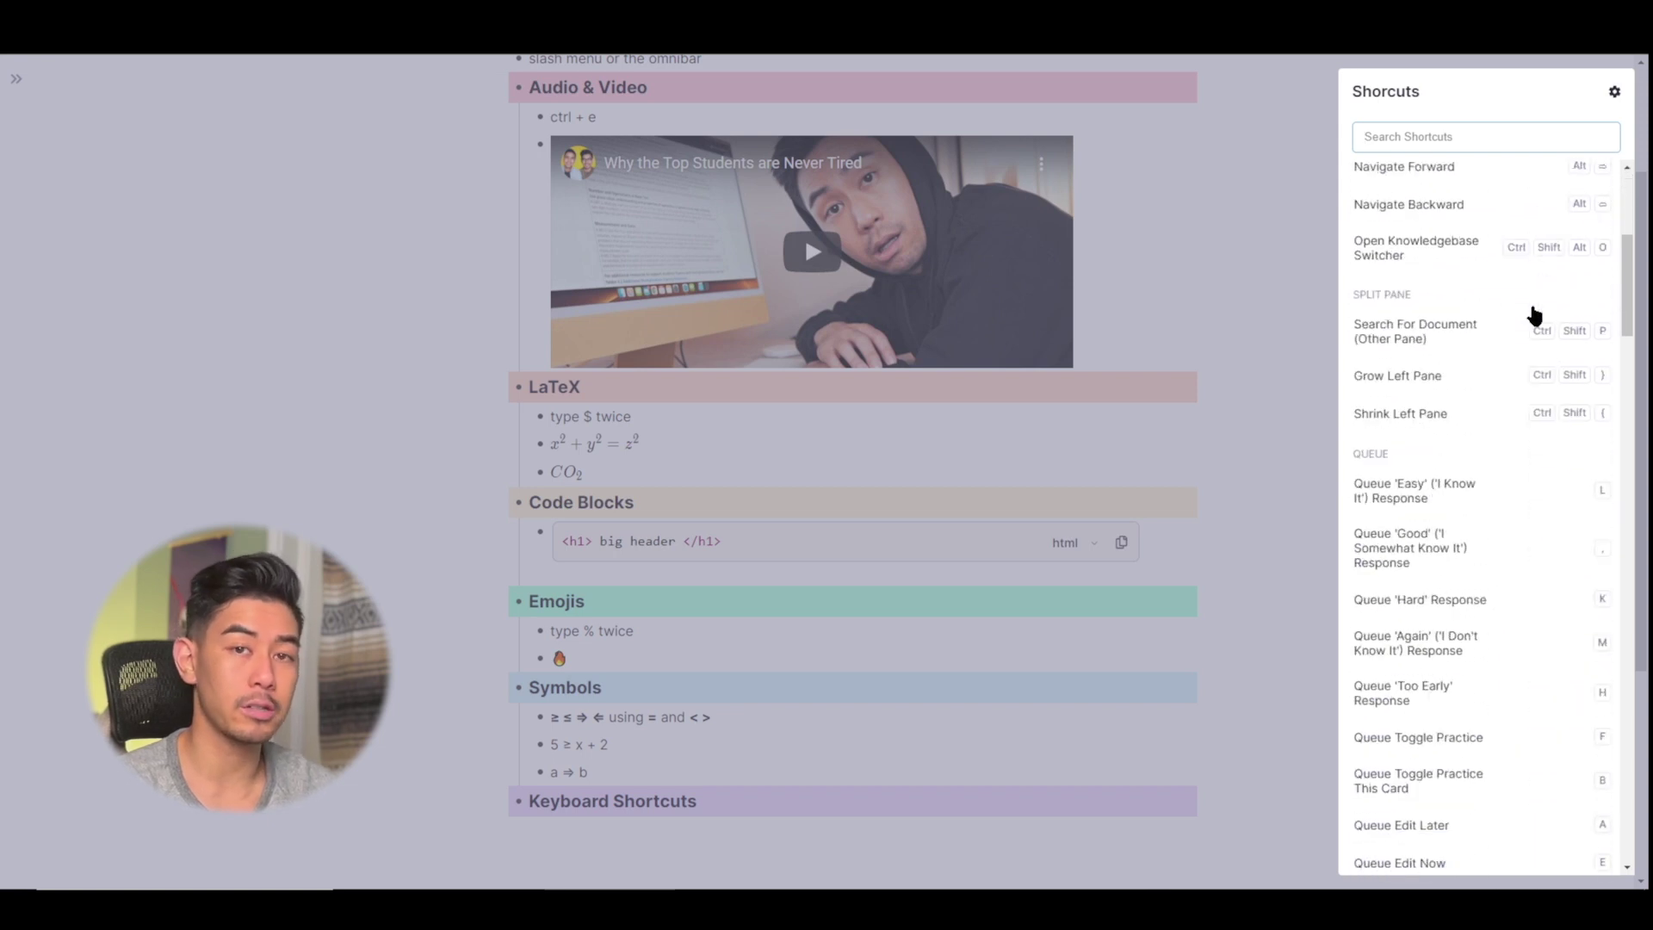
scroll(1532, 314, "down", 10)
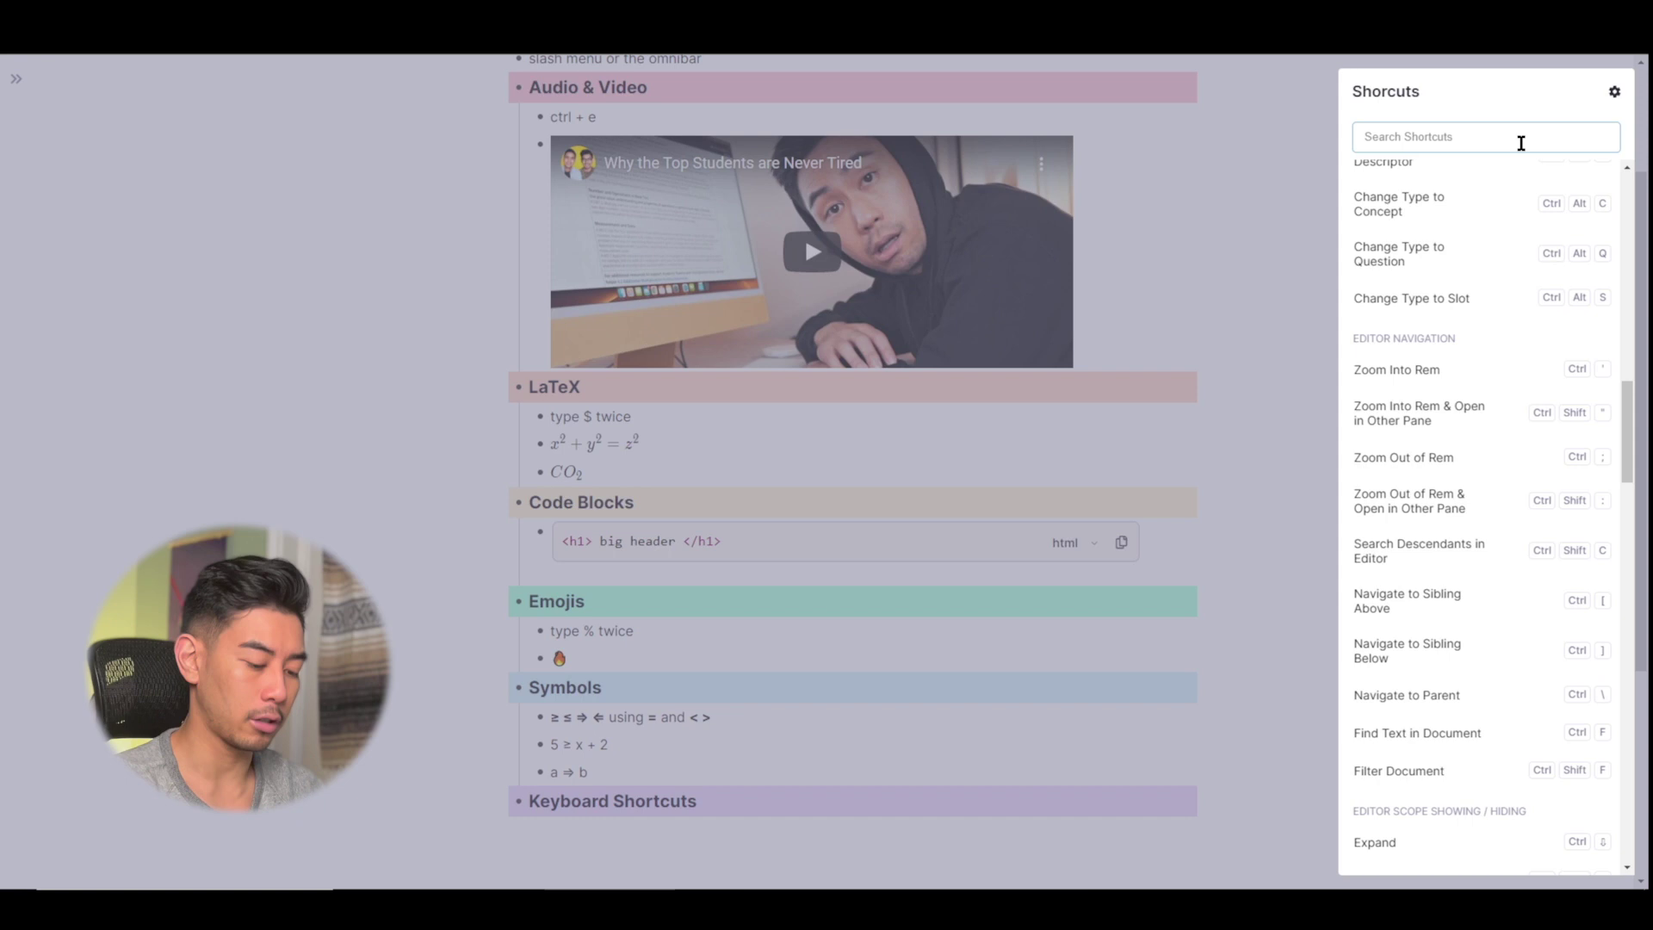
type("portal")
scroll(1542, 284, "up", 2)
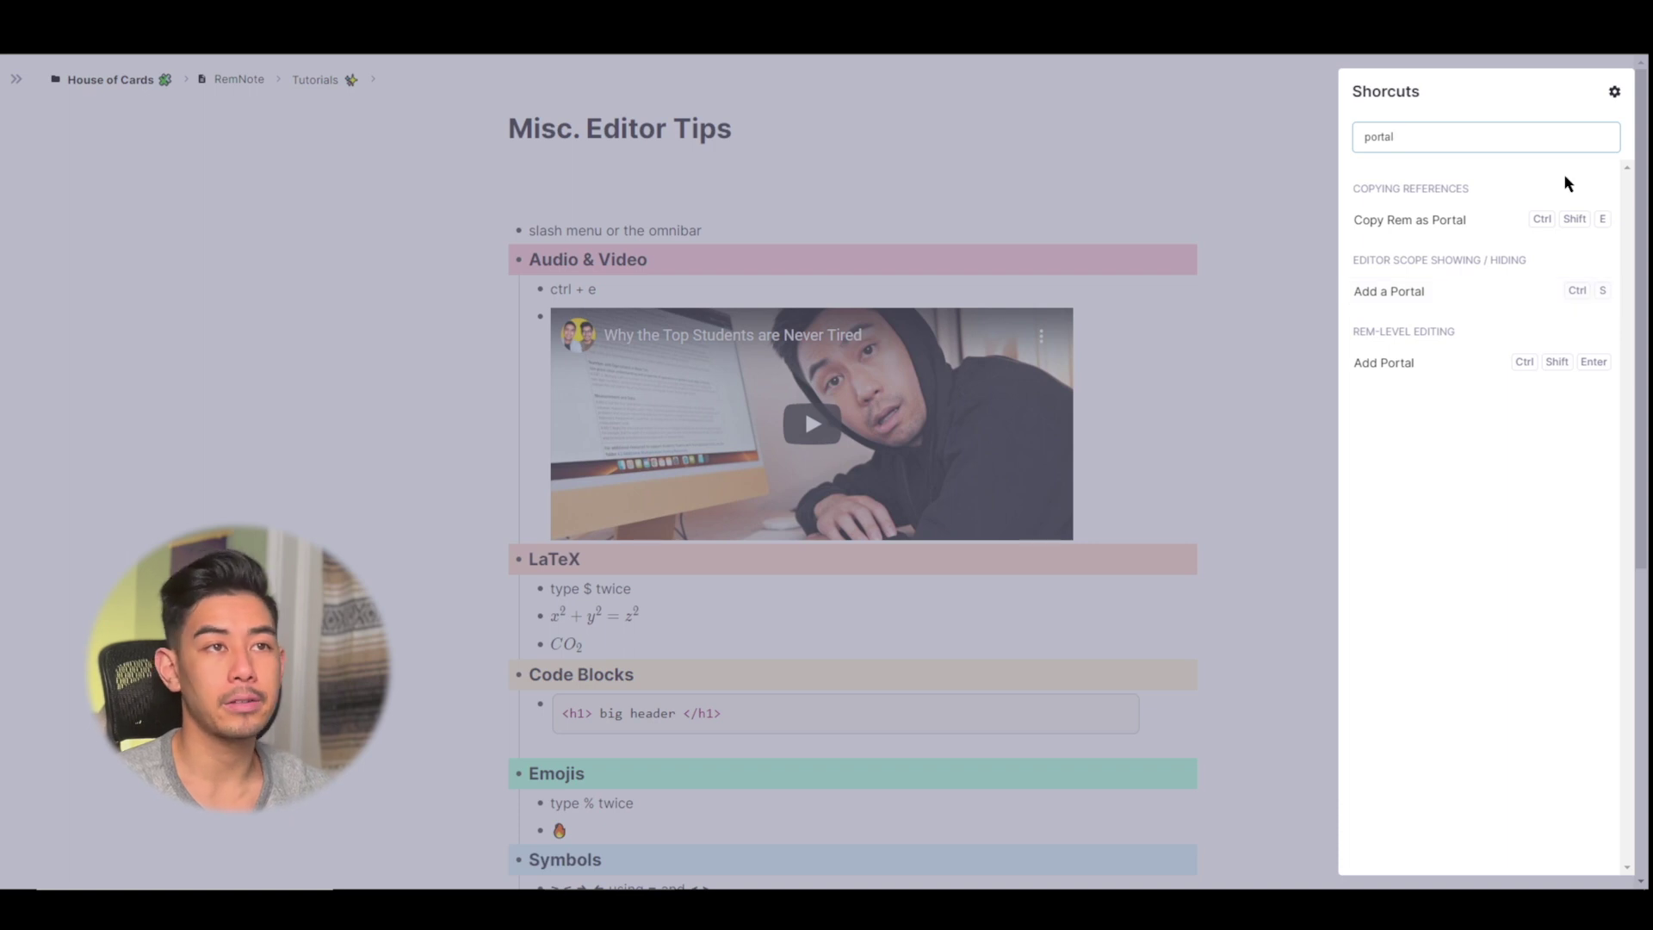
In shortcut settings, rebind Add a Portal to Ctrl+P.
left_click(1617, 95)
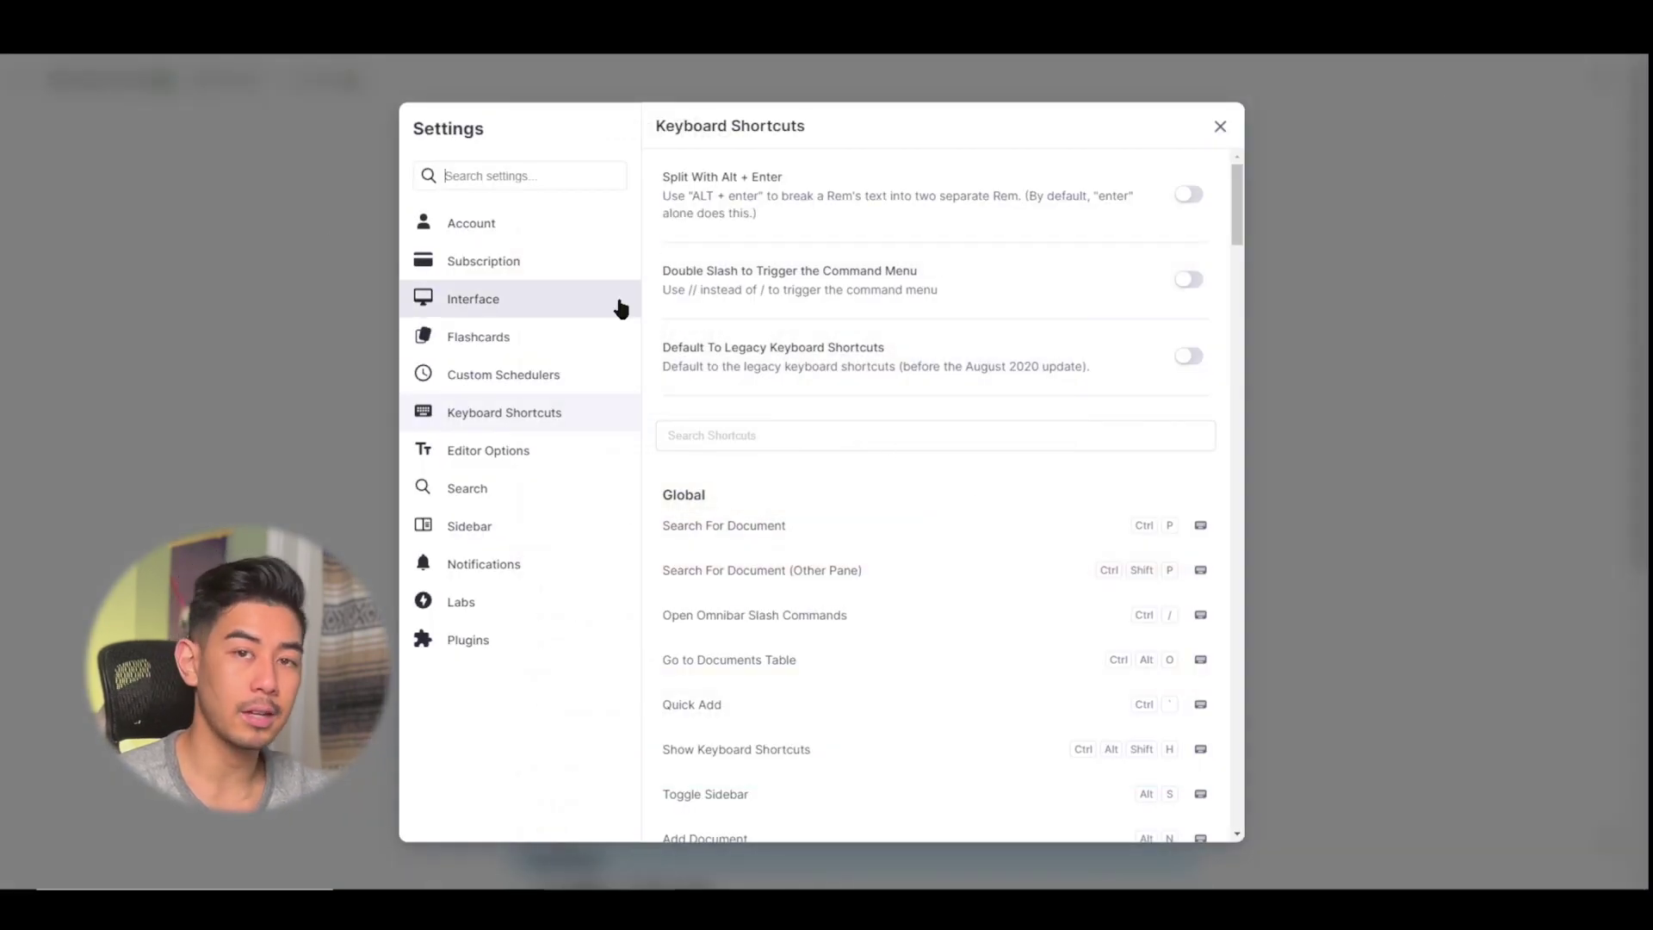
left_click(990, 431)
type("portal")
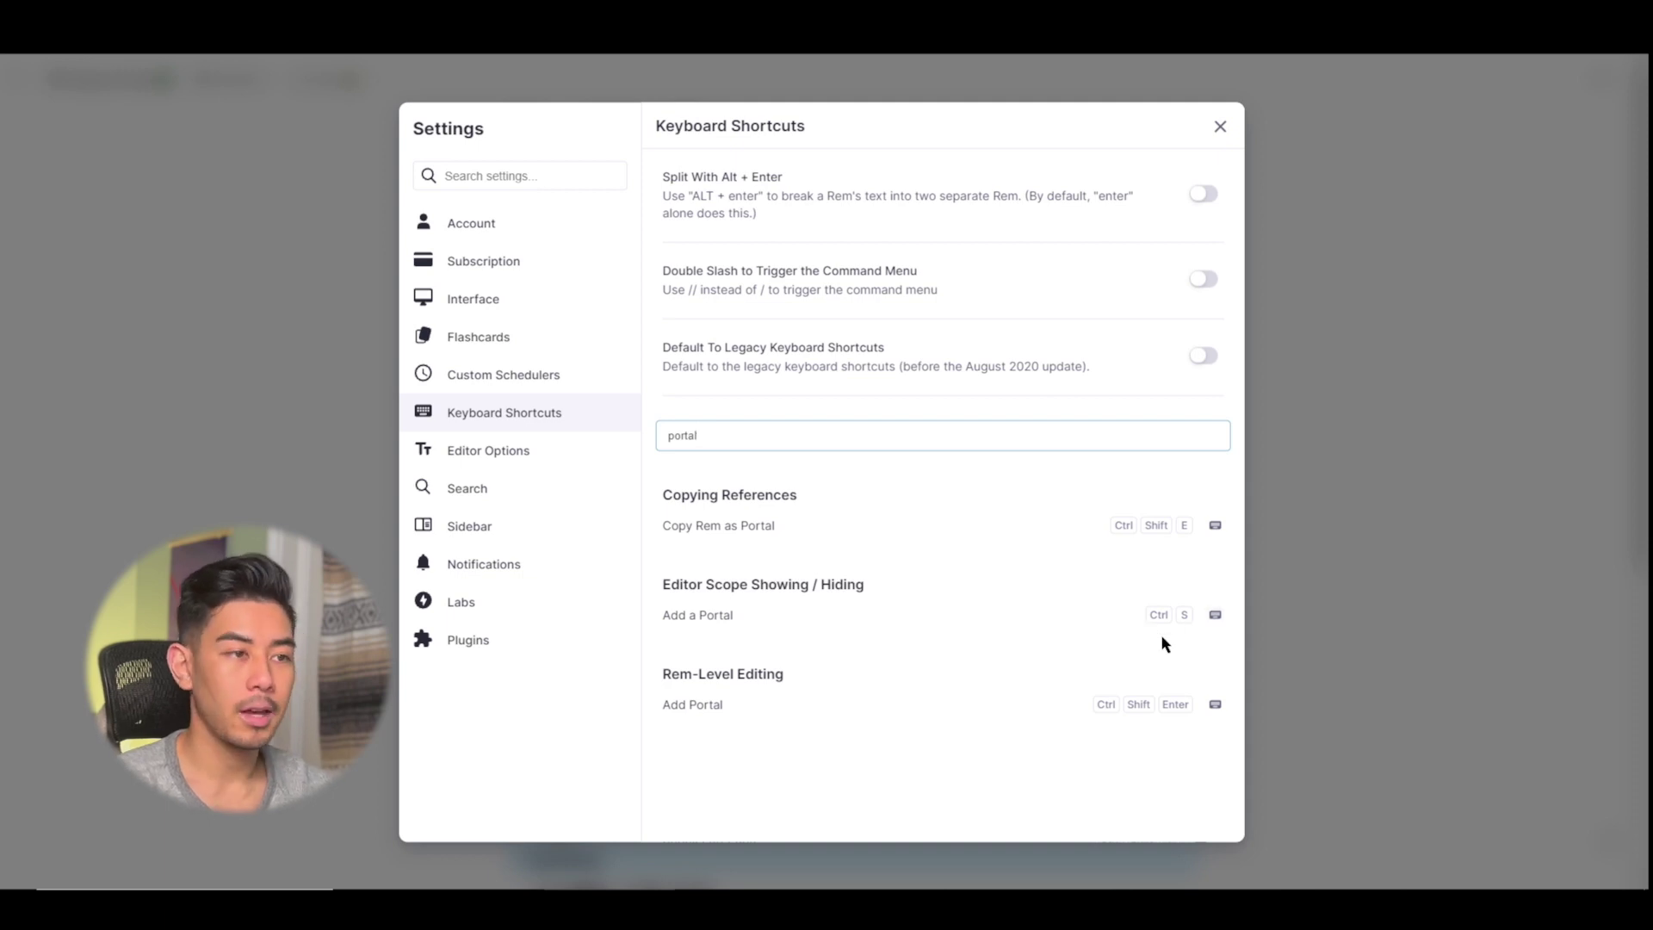
left_click(1215, 615)
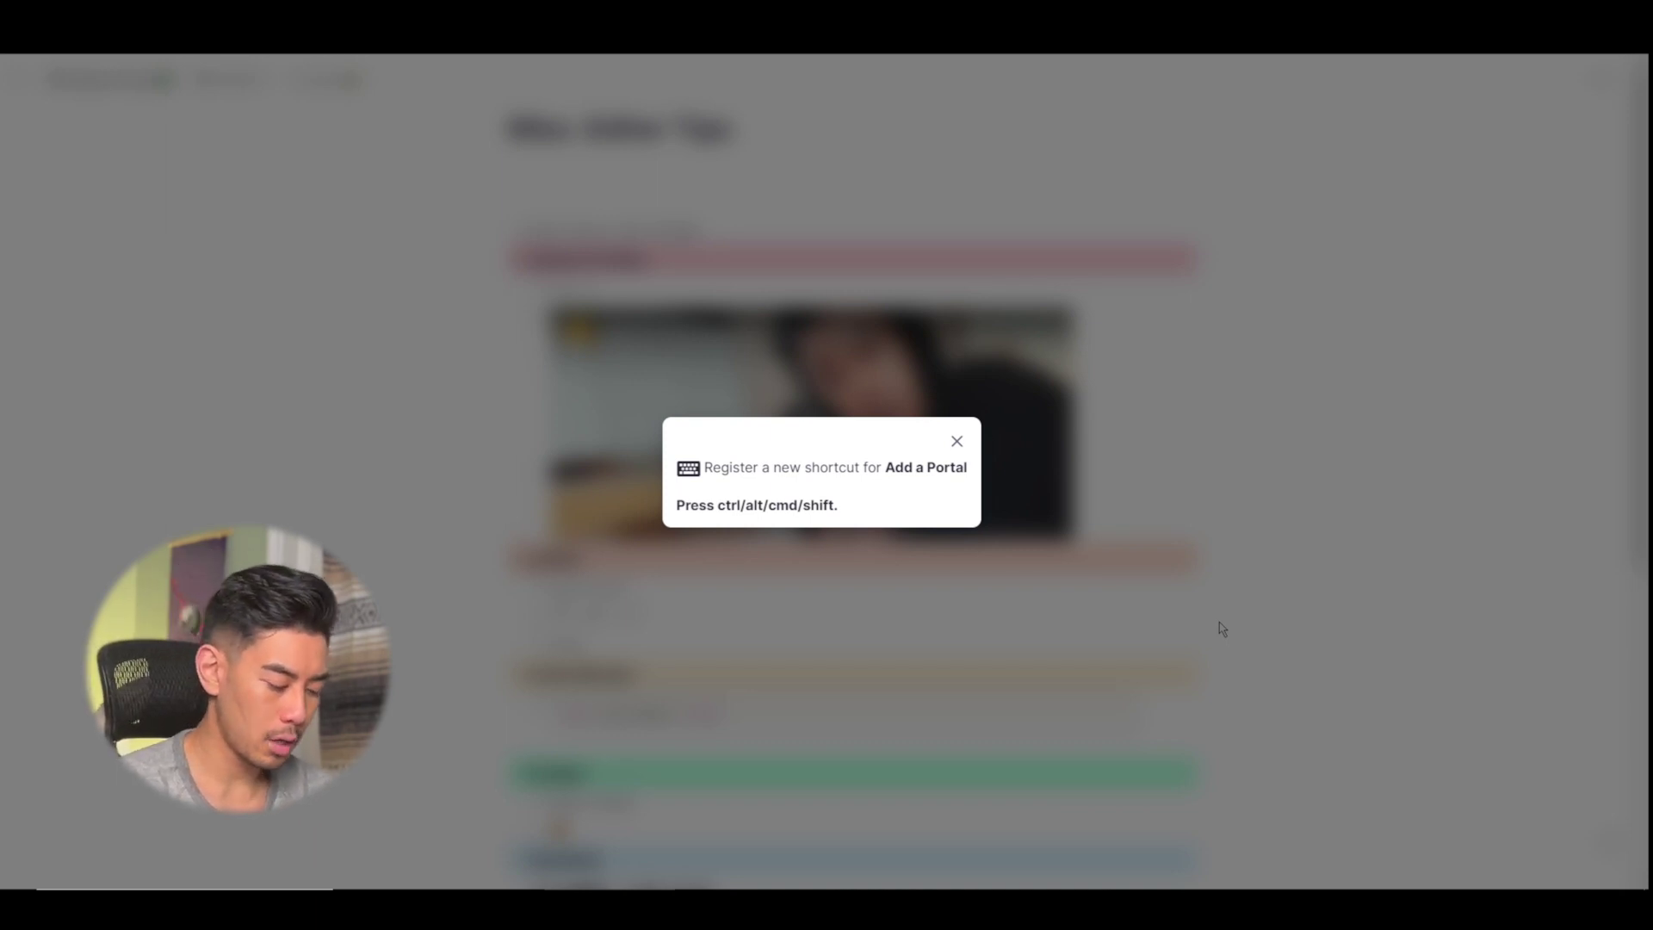
key("ctrl")
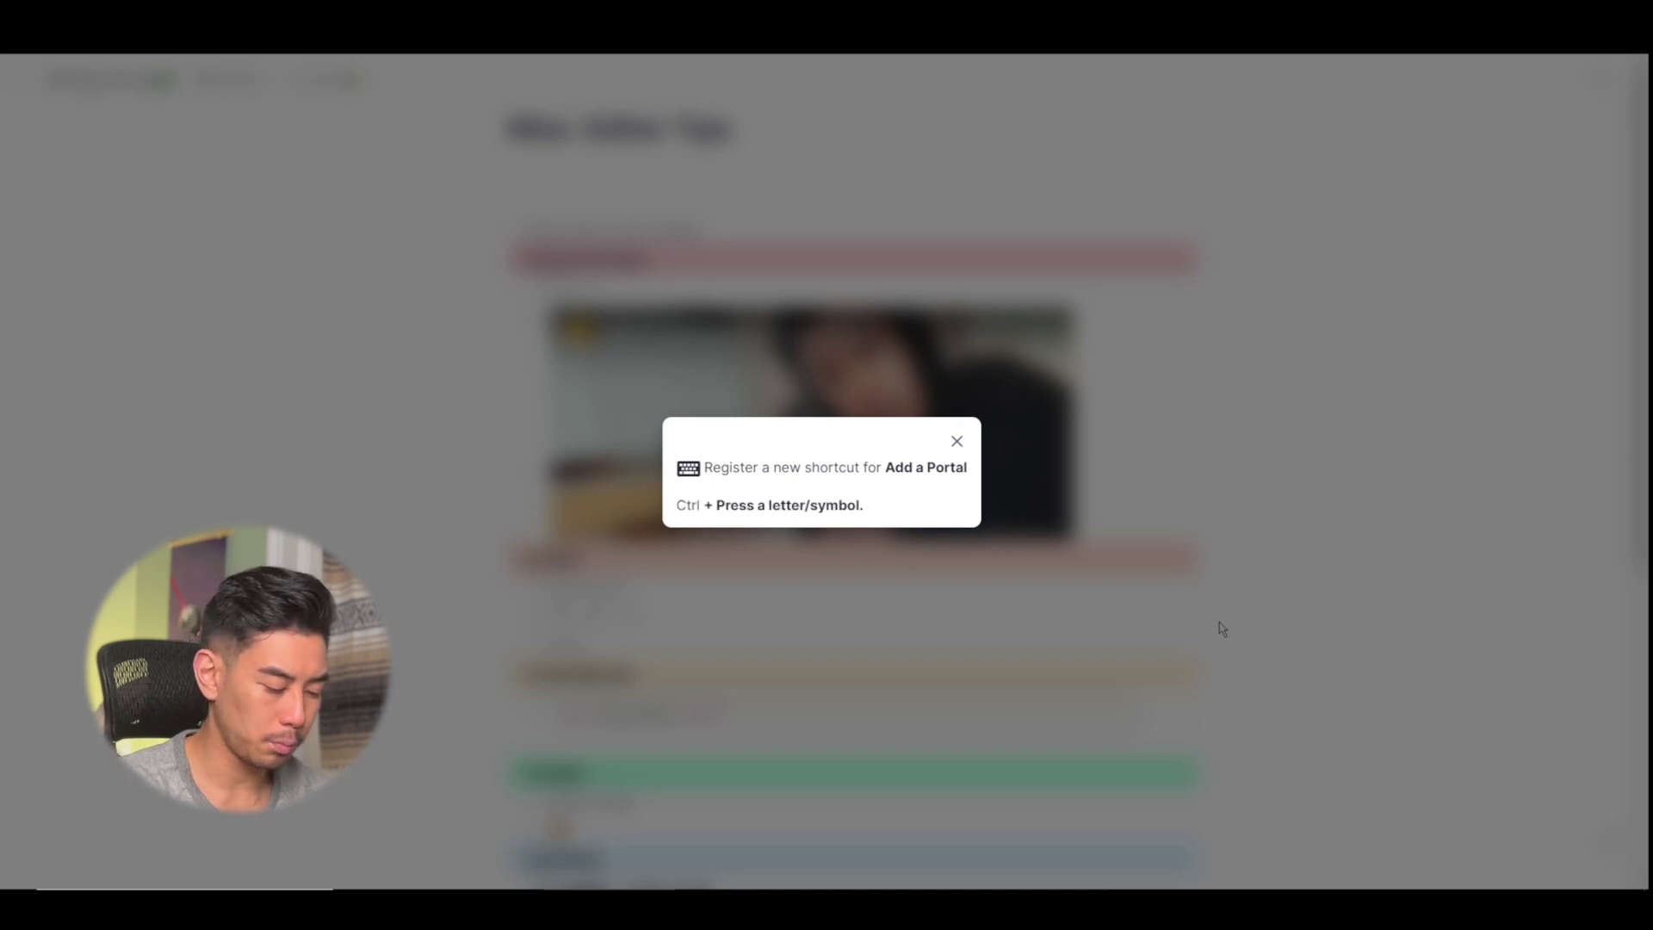
key("ctrl+p")
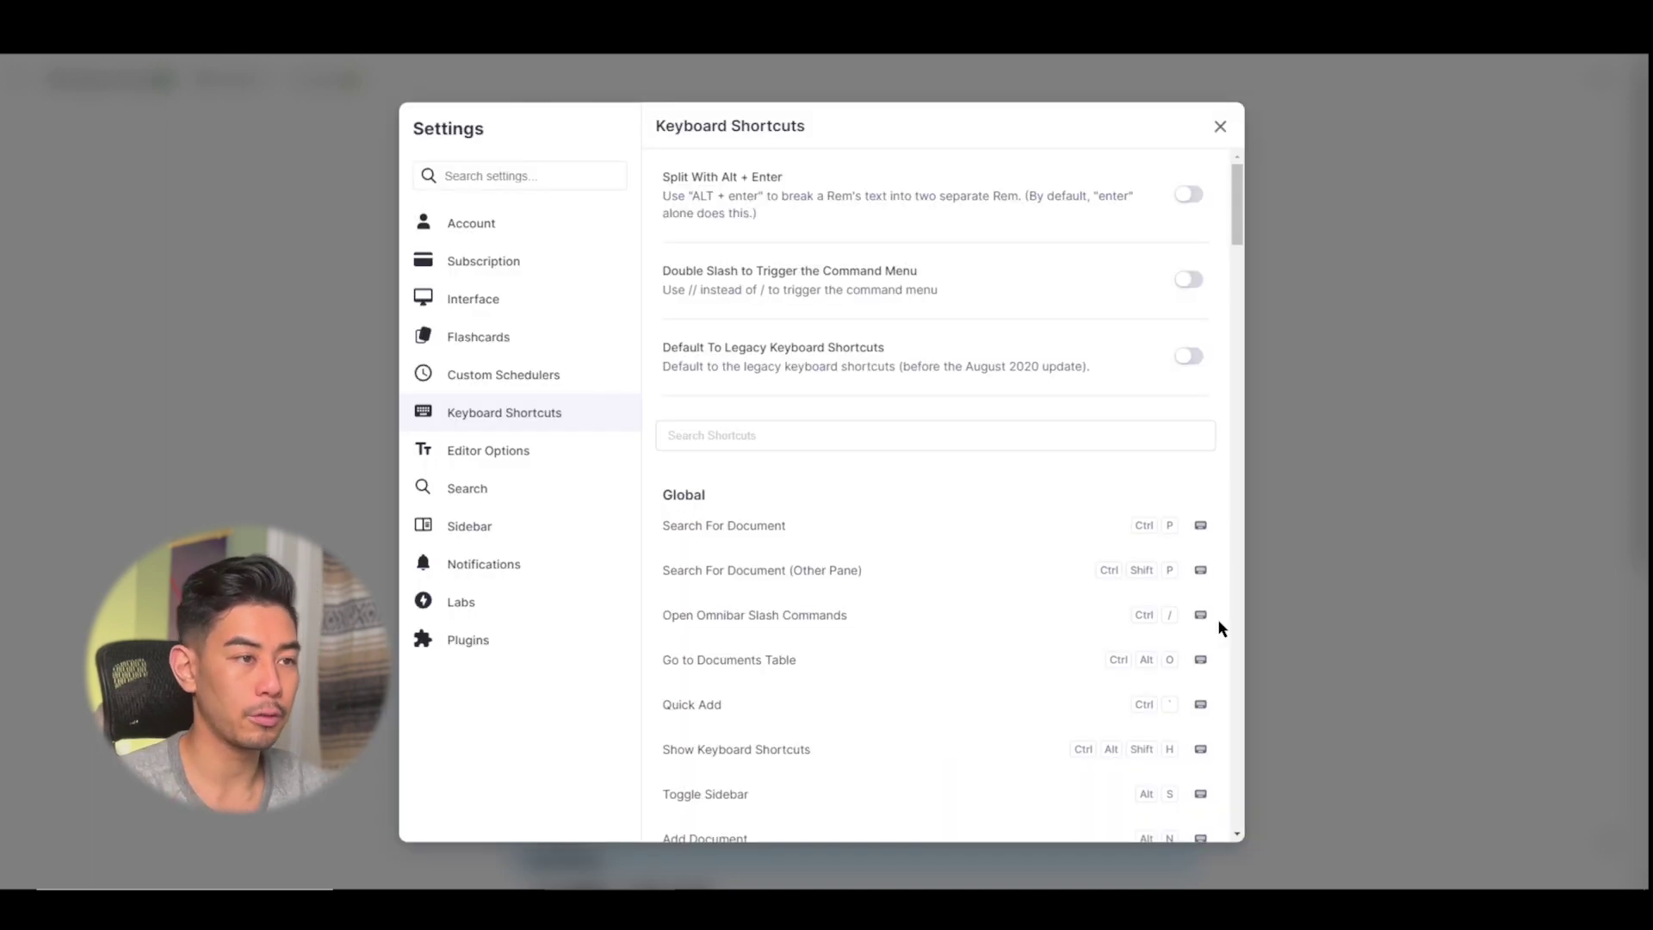
Reset Add a Portal to its default shortcut and close Settings.
left_click(911, 433)
type("portal")
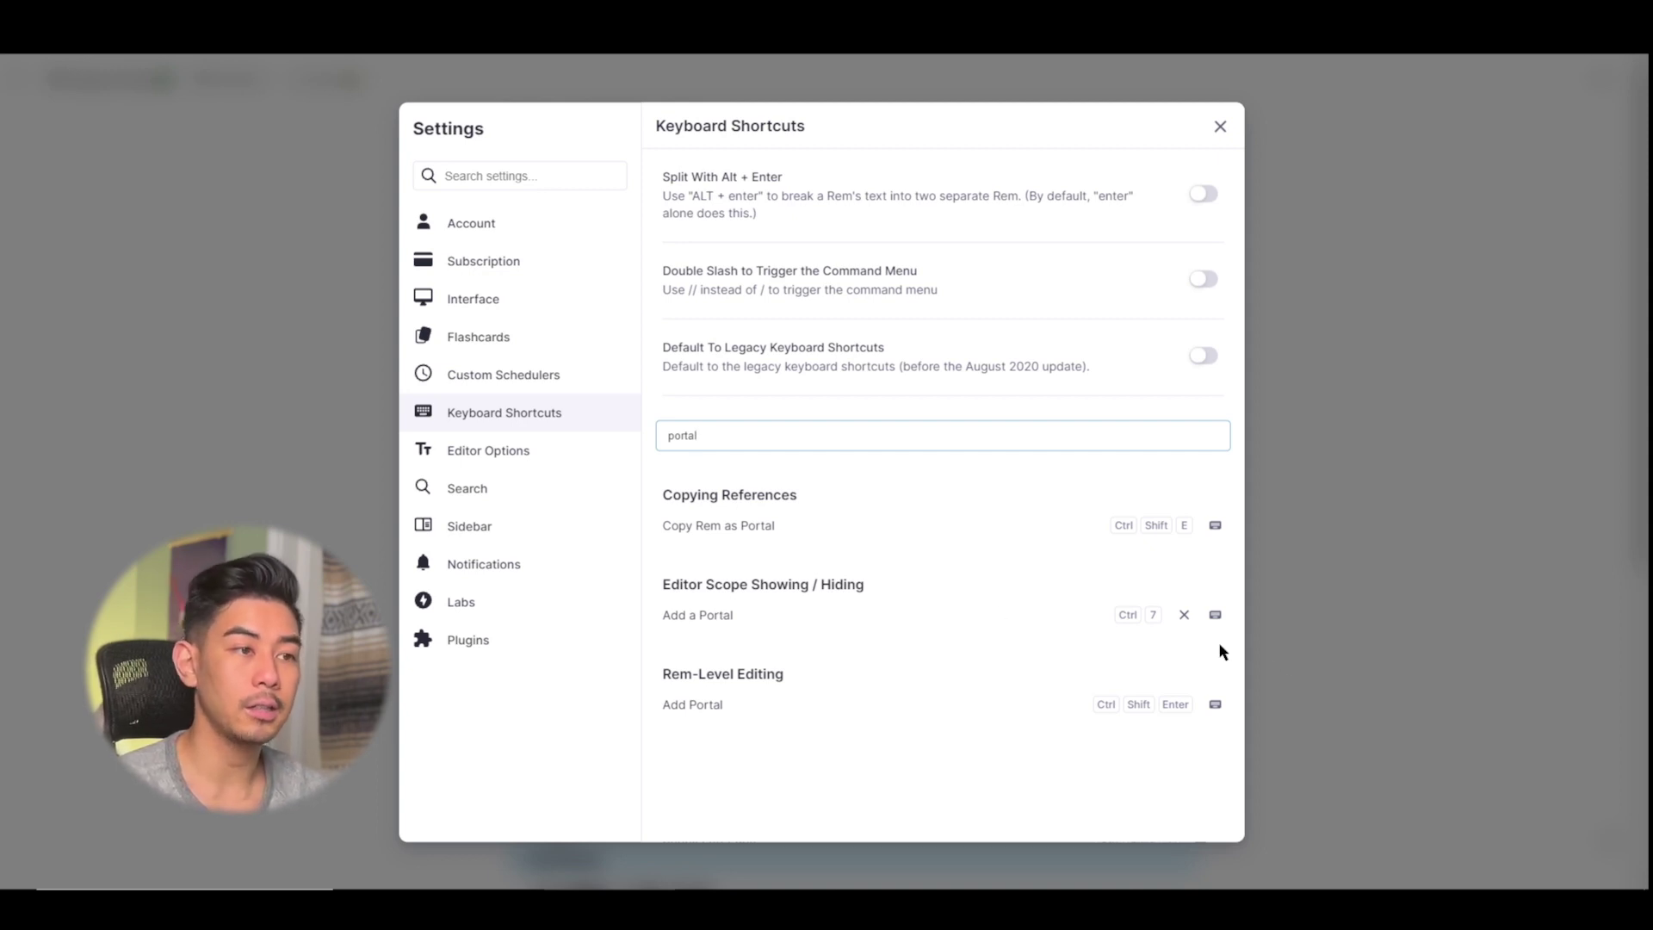
left_click(1185, 615)
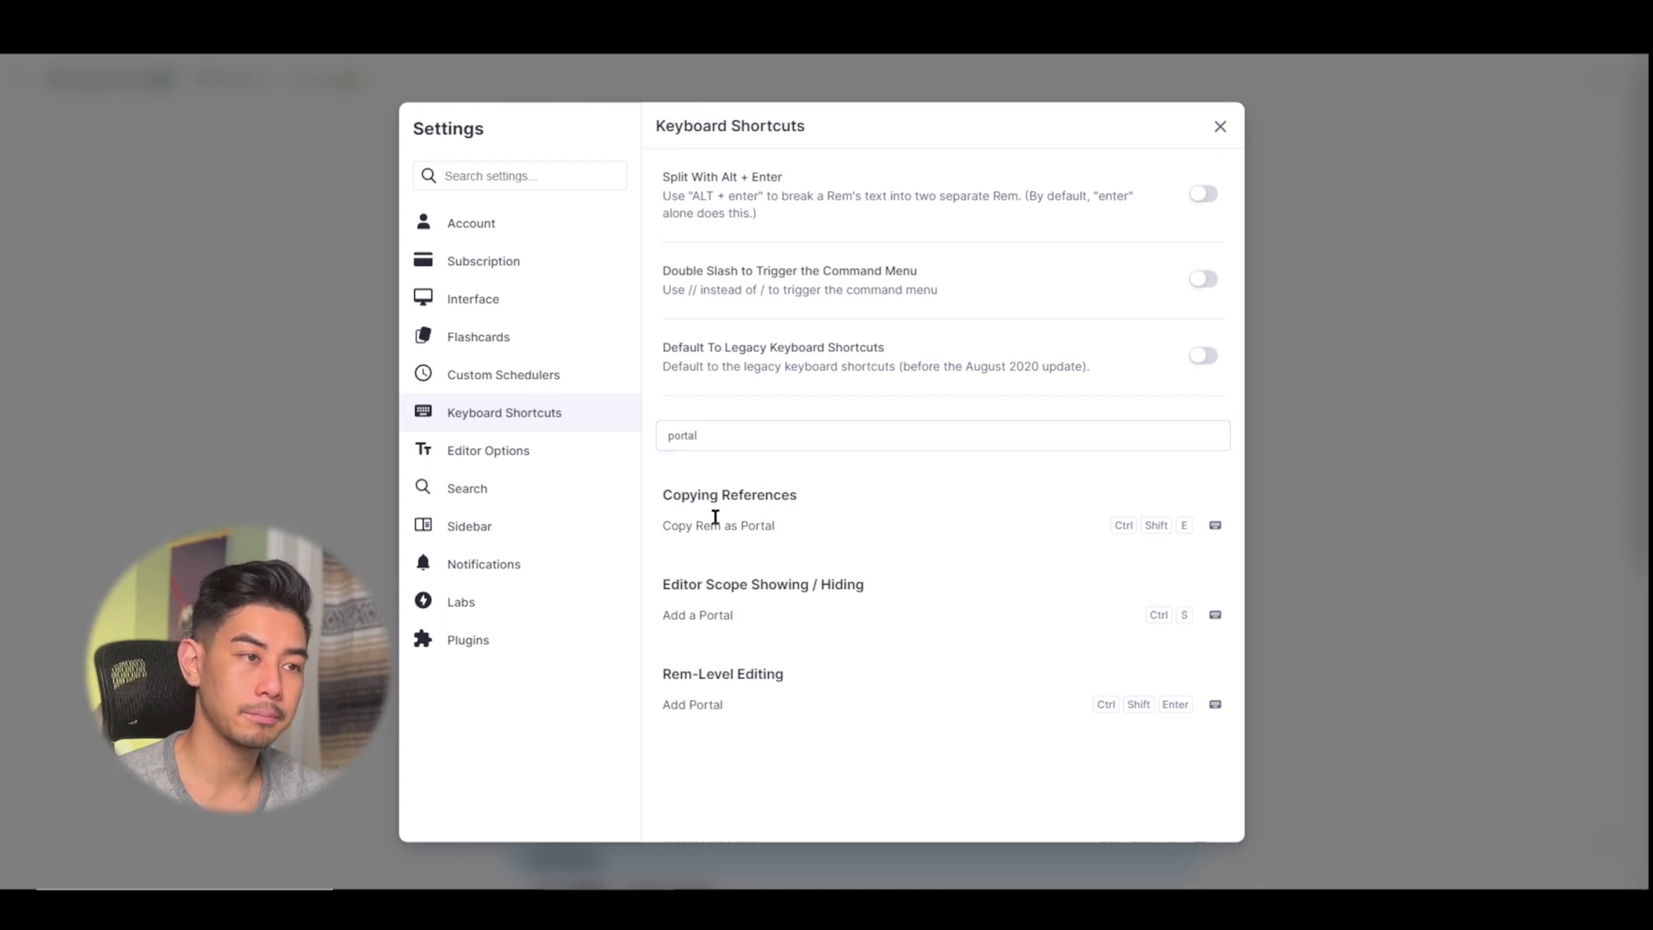
left_click(1220, 126)
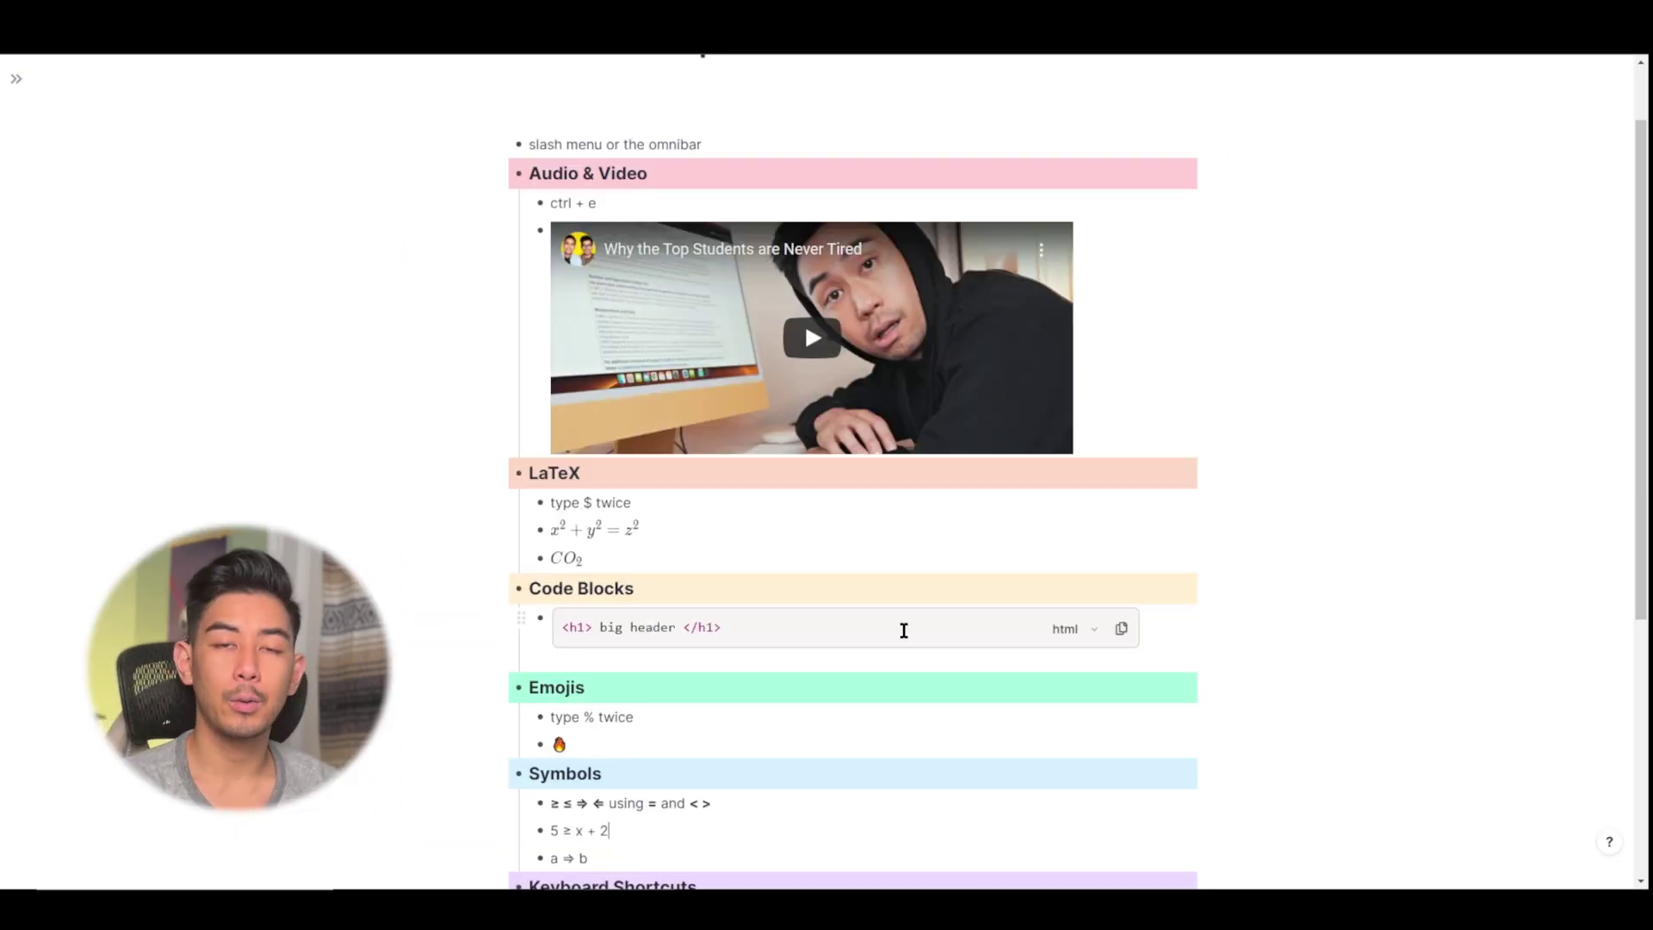